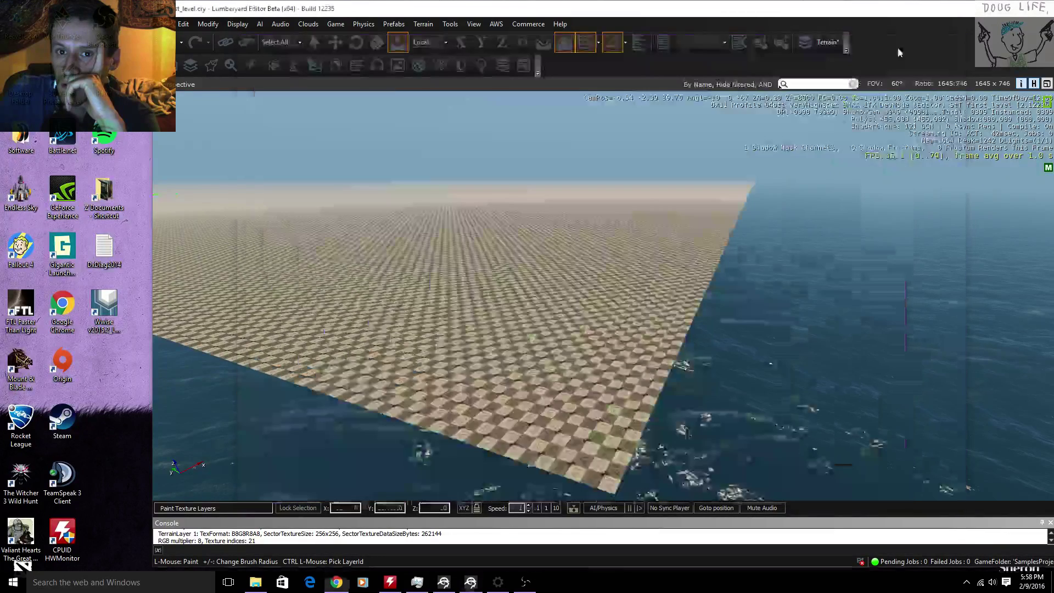
- Orbit and zoom the camera toward the checkered terrain over the ocean
mouse_move(836, 297)
right_mouse_down()
mouse_move(836, 312)
mouse_move(768, 307)
right_mouse_up()
mouse_move(920, 11)
left_mouse_down()
mouse_move(863, 21)
mouse_move(768, 11)
left_mouse_up()
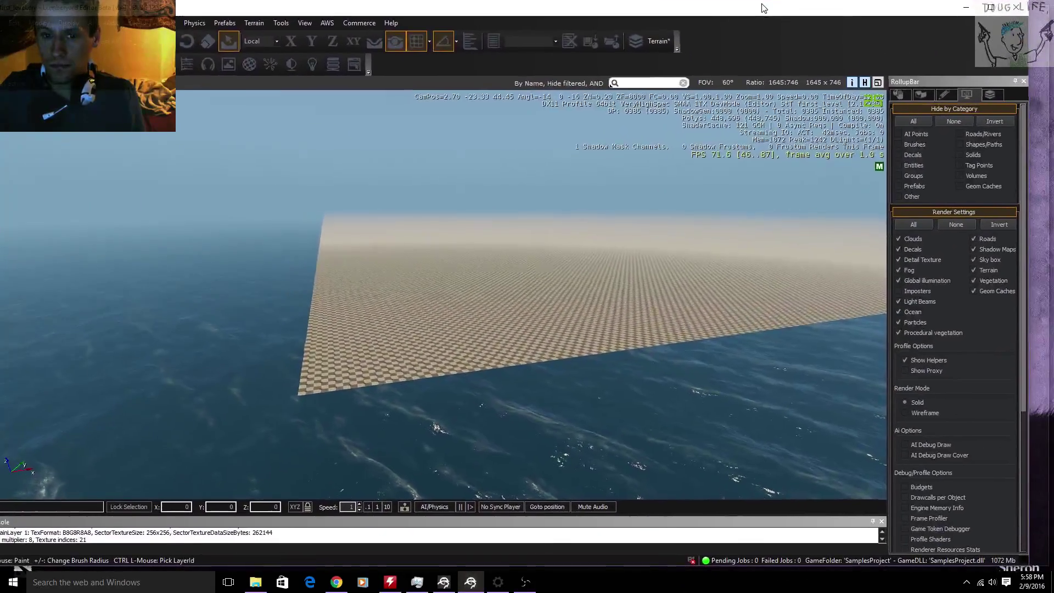
left_click_drag(767, 12, 779, 4)
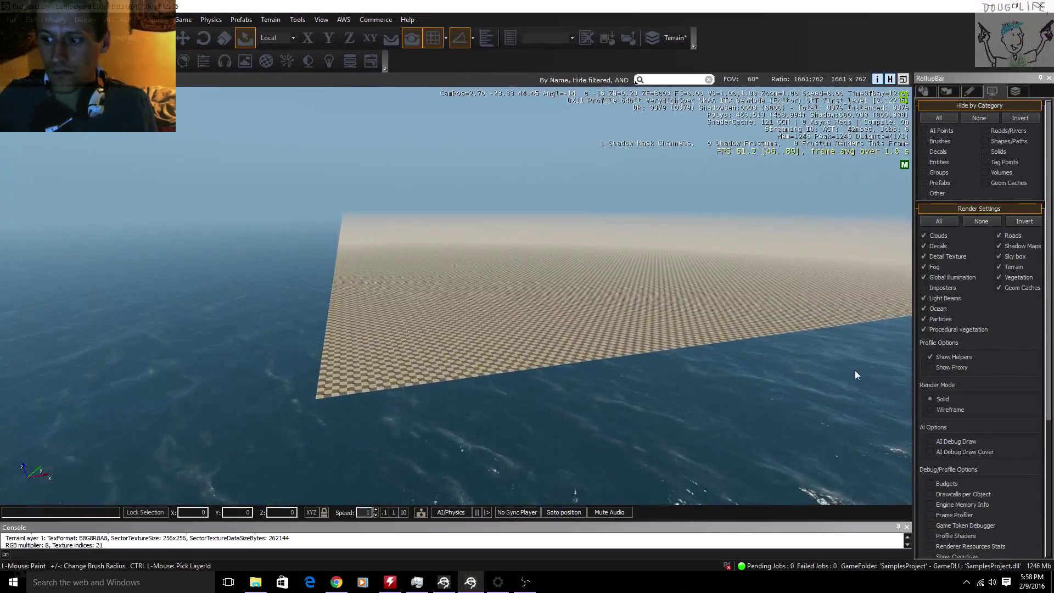
scroll(612, 391, "up", 3)
scroll(598, 391, "up", 3)
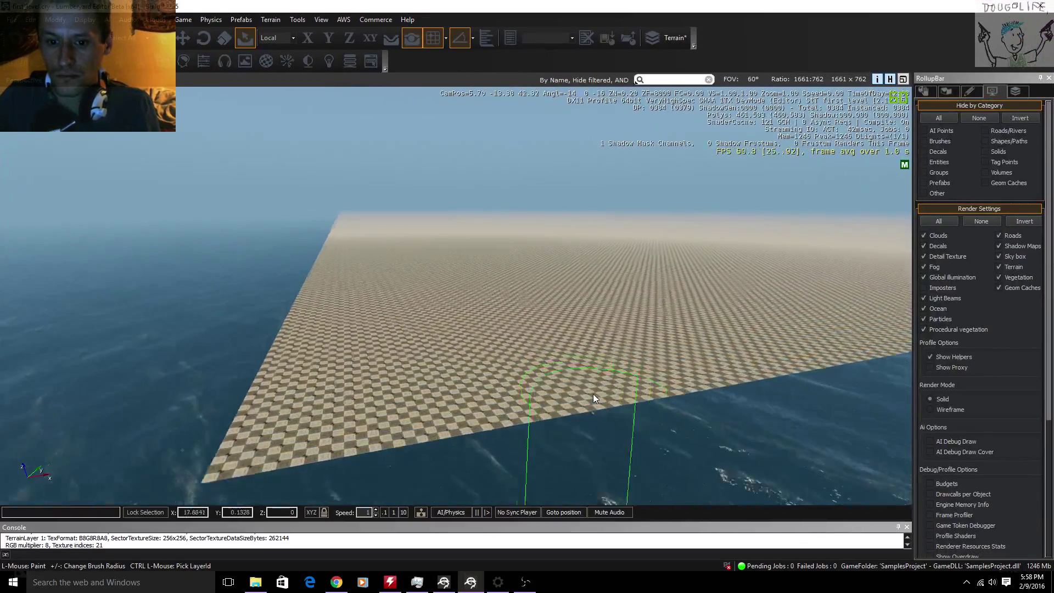
scroll(578, 393, "up", 2)
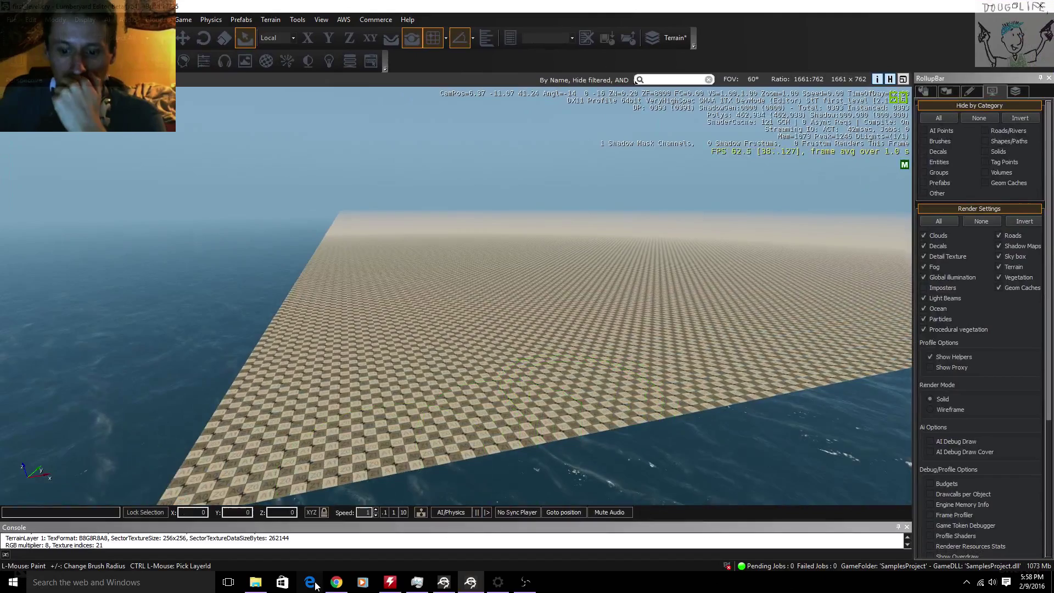
- Tilt down over the terrain, turn off the brush, and list the Main and Terrain layers
right_click_drag(603, 365, 587, 379)
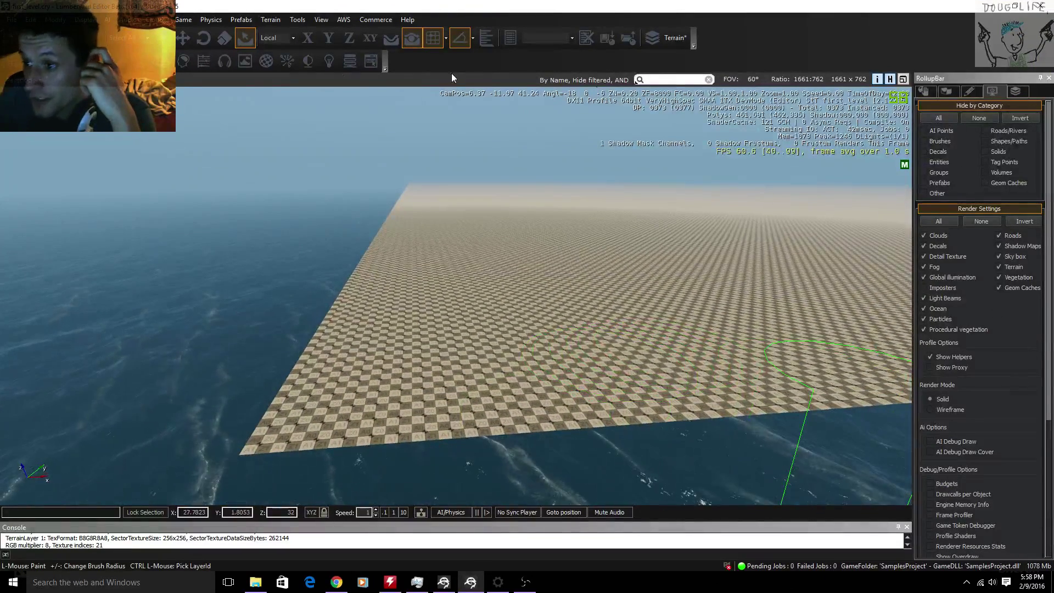
left_click(224, 55)
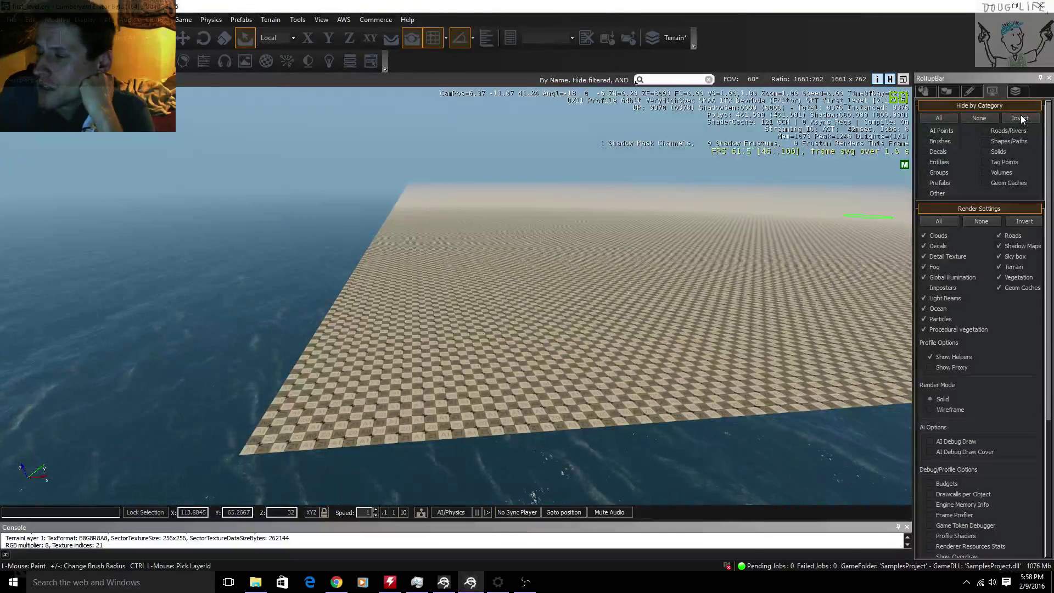
left_click(1016, 91)
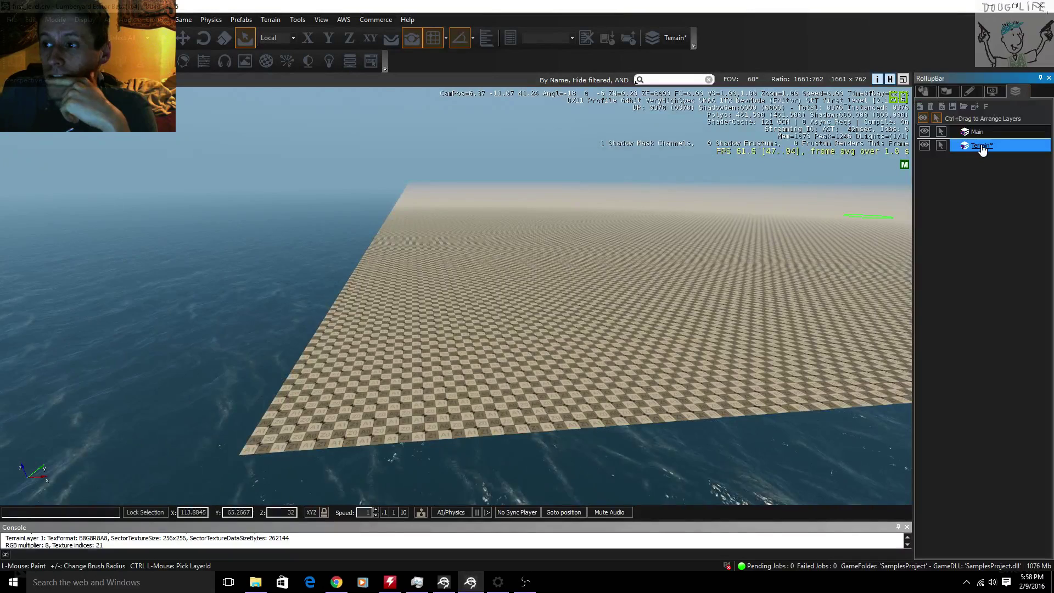
- Open the Terrain Layer Painter settings in the RollupBar
left_click(990, 92)
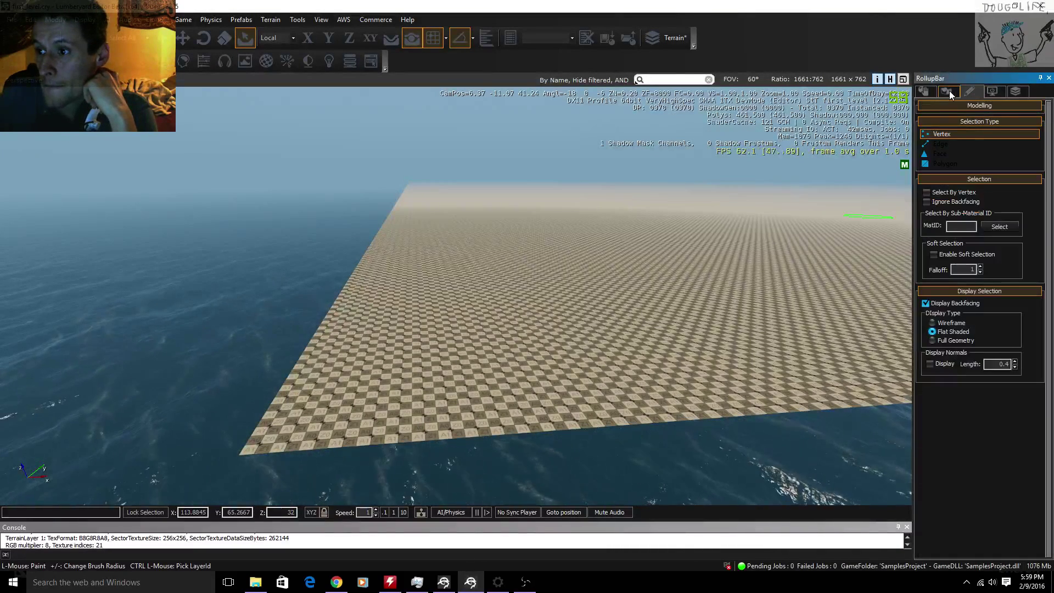
left_click(948, 90)
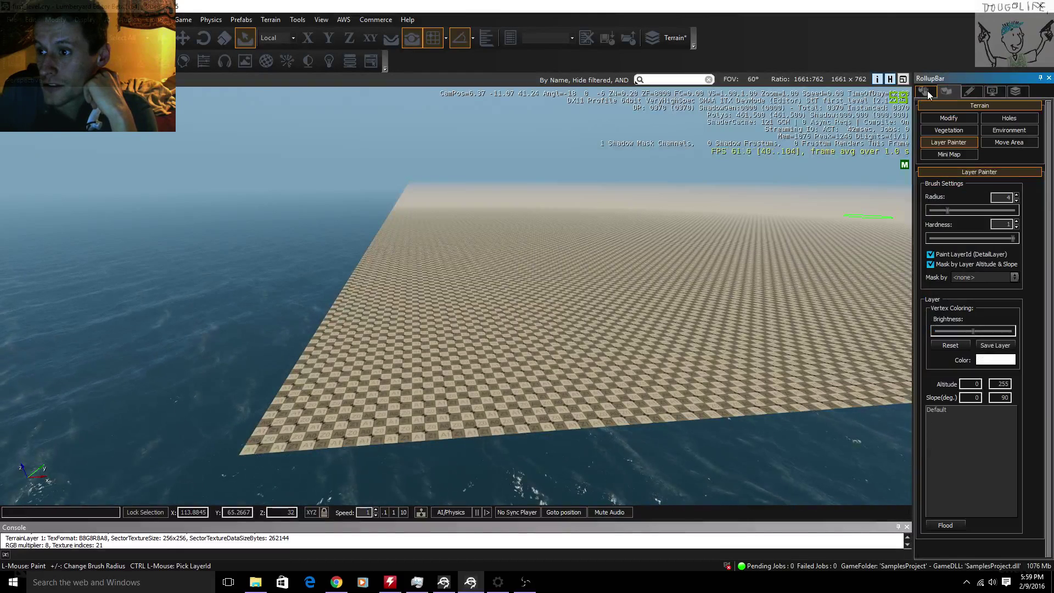
left_click(970, 89)
left_click(950, 90)
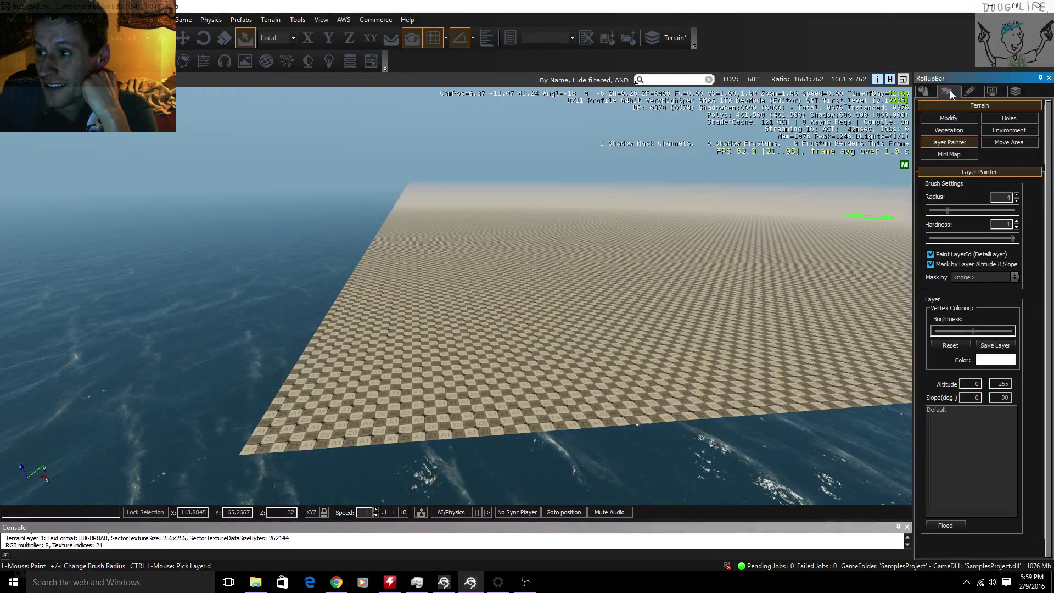
left_click(959, 144)
left_click(958, 143)
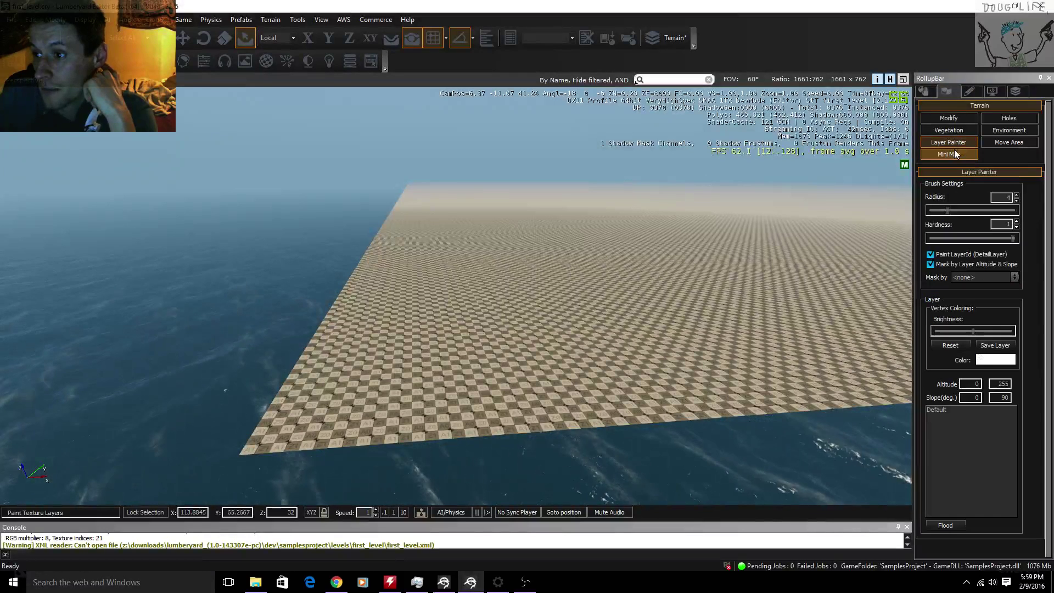
left_click(953, 155)
left_click(956, 143)
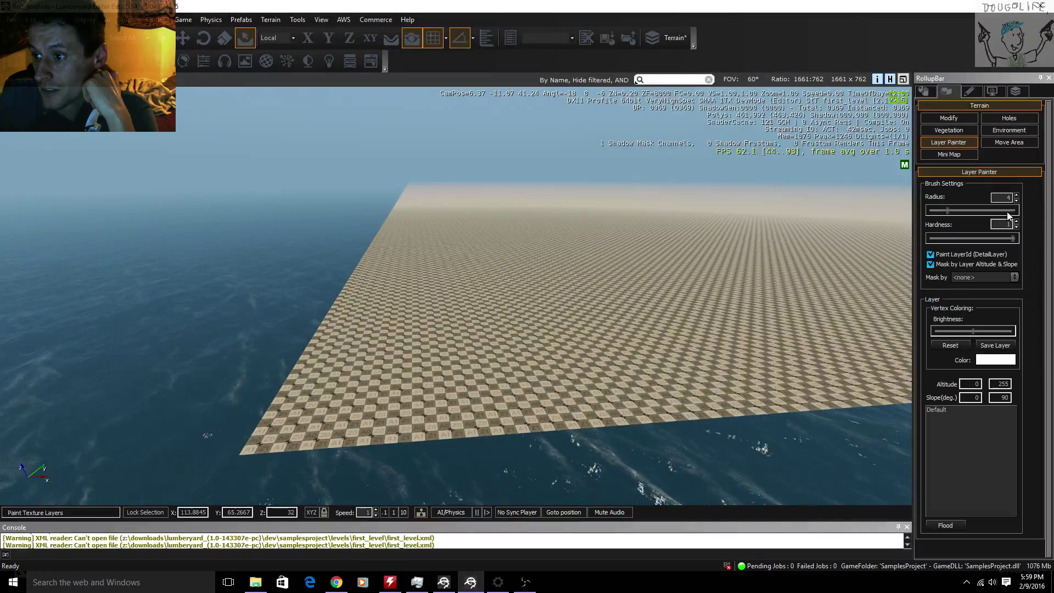
- Set the brush to radius about 3.8 and hardness 1, and review the Mask by options
left_click_drag(1012, 240, 993, 240)
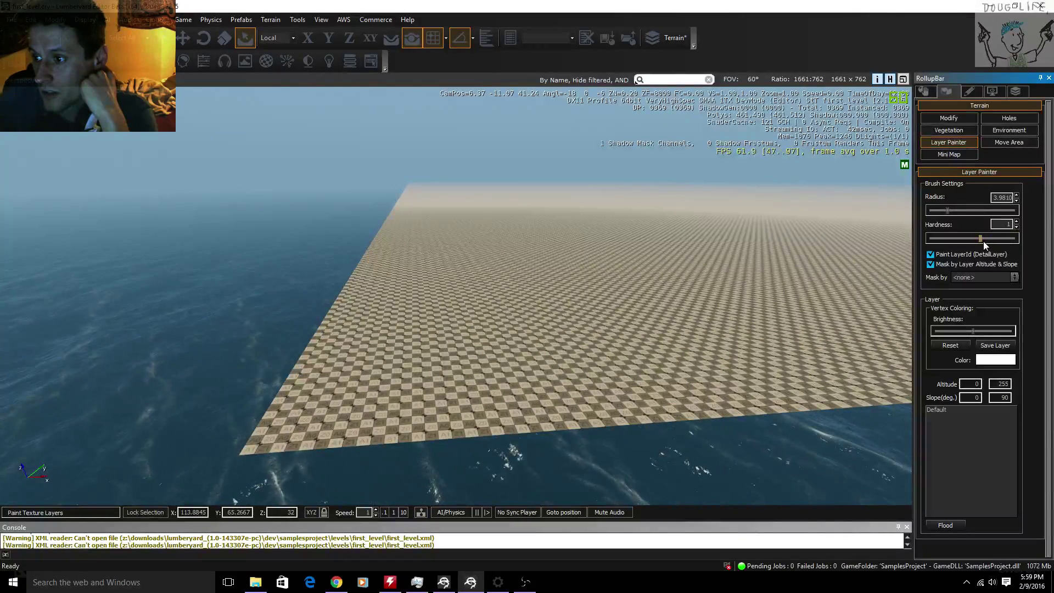
left_click_drag(981, 238, 1010, 239)
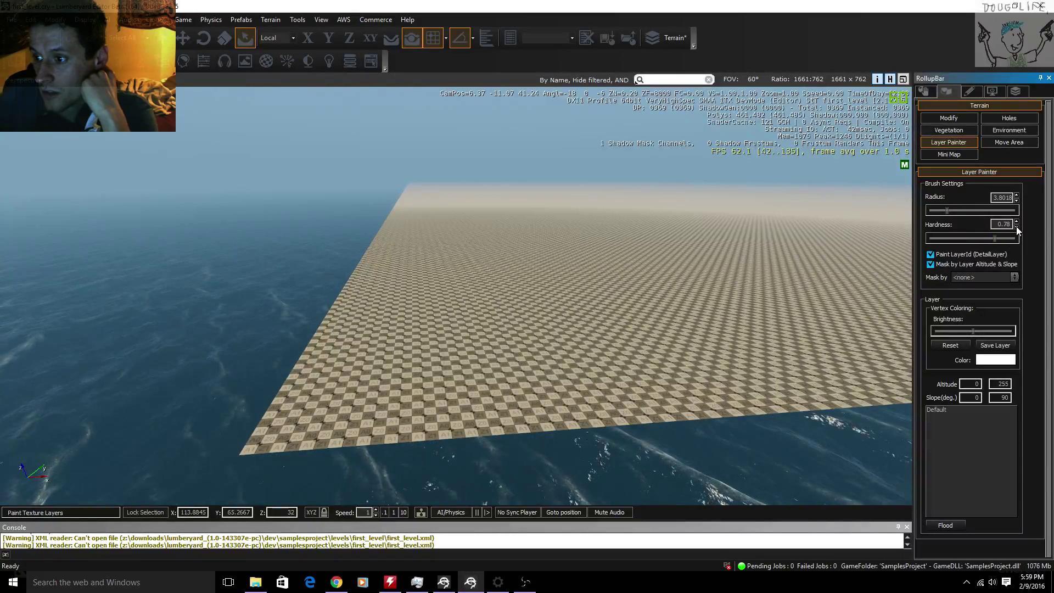
left_click(1015, 226)
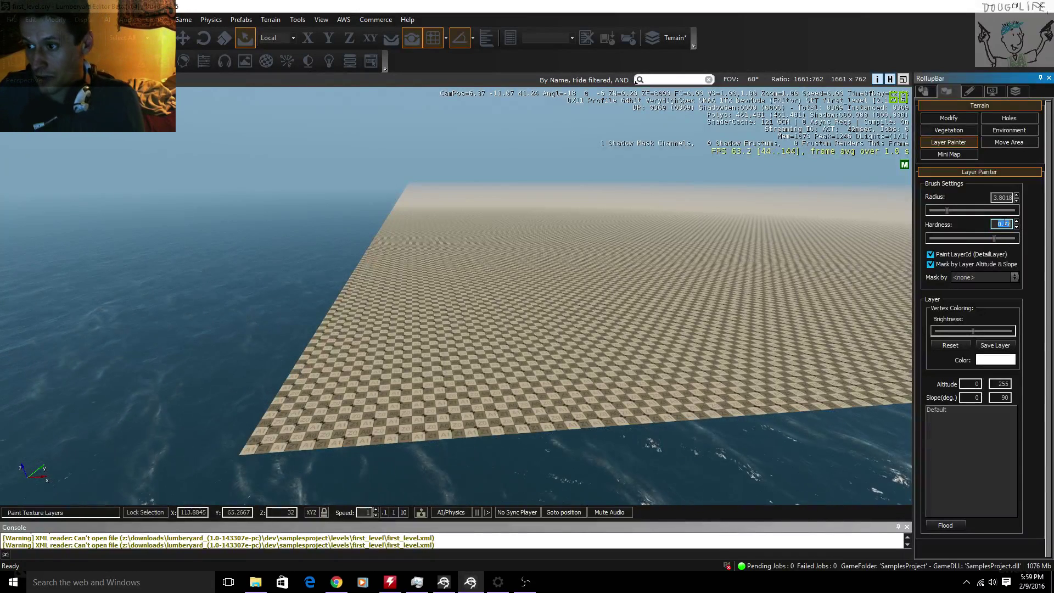
type("1")
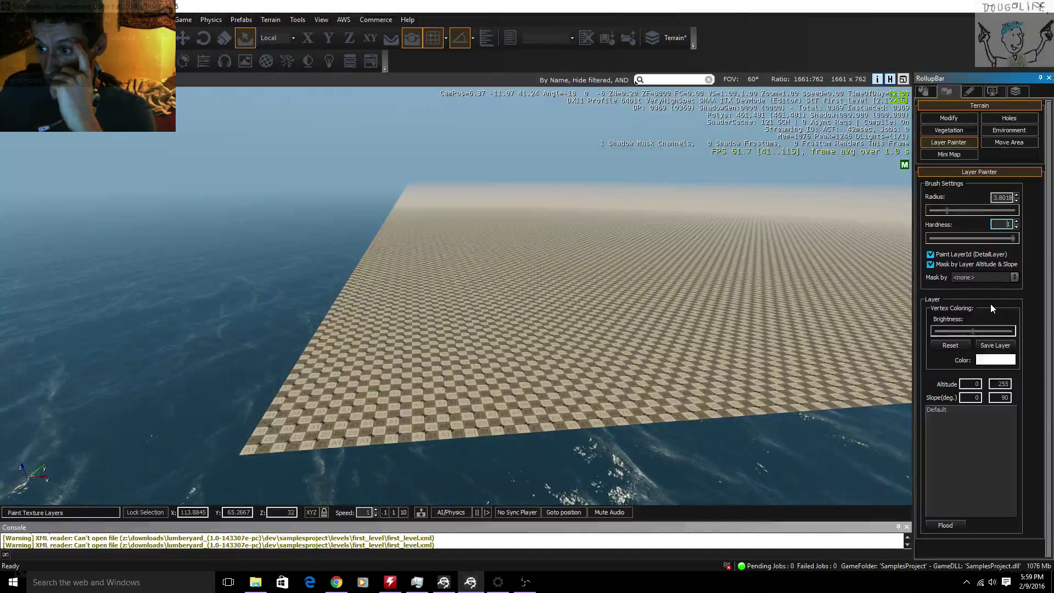
left_click(1014, 279)
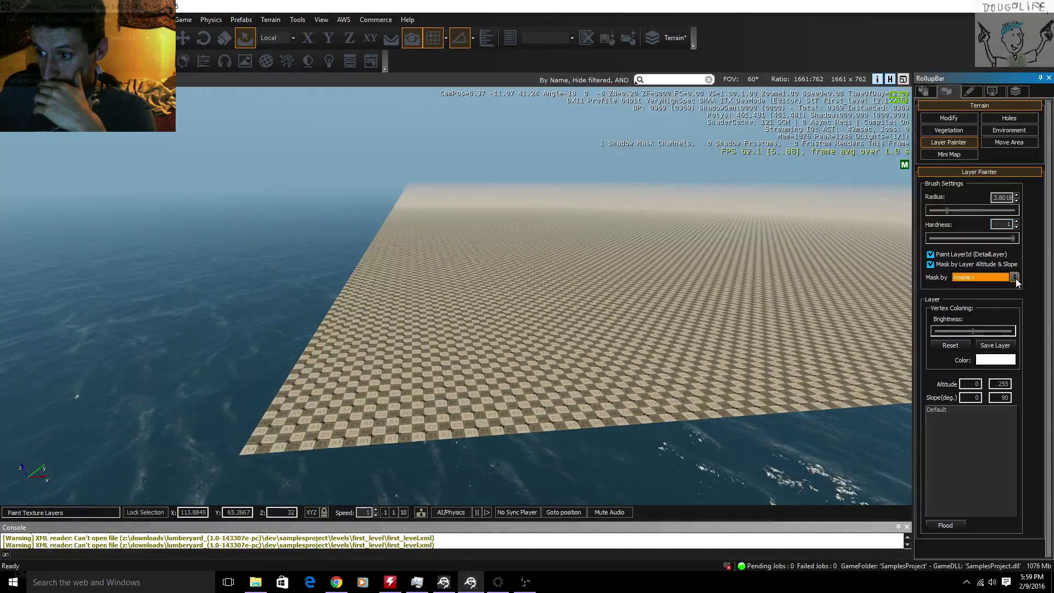
left_click(989, 329)
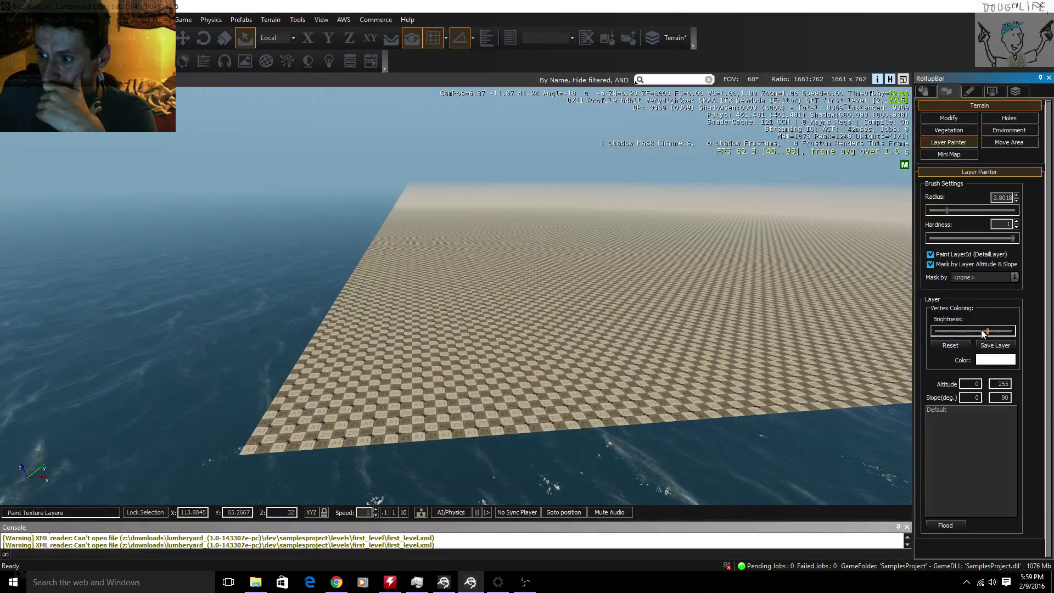
- Open the Layer Color picker and try a brown from the Standard palette
left_click(989, 360)
left_click(447, 222)
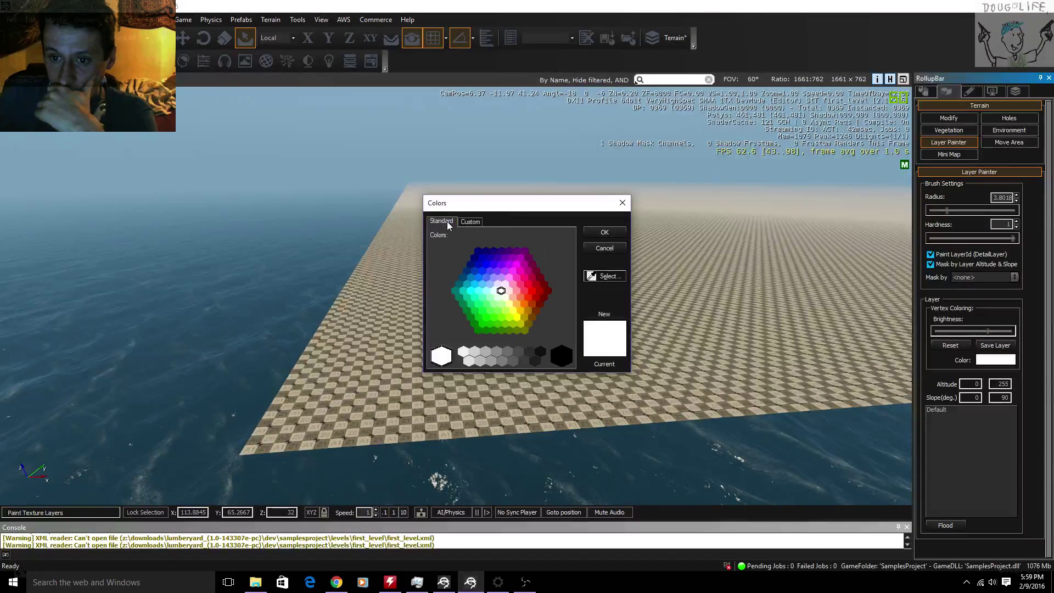
left_click(473, 223)
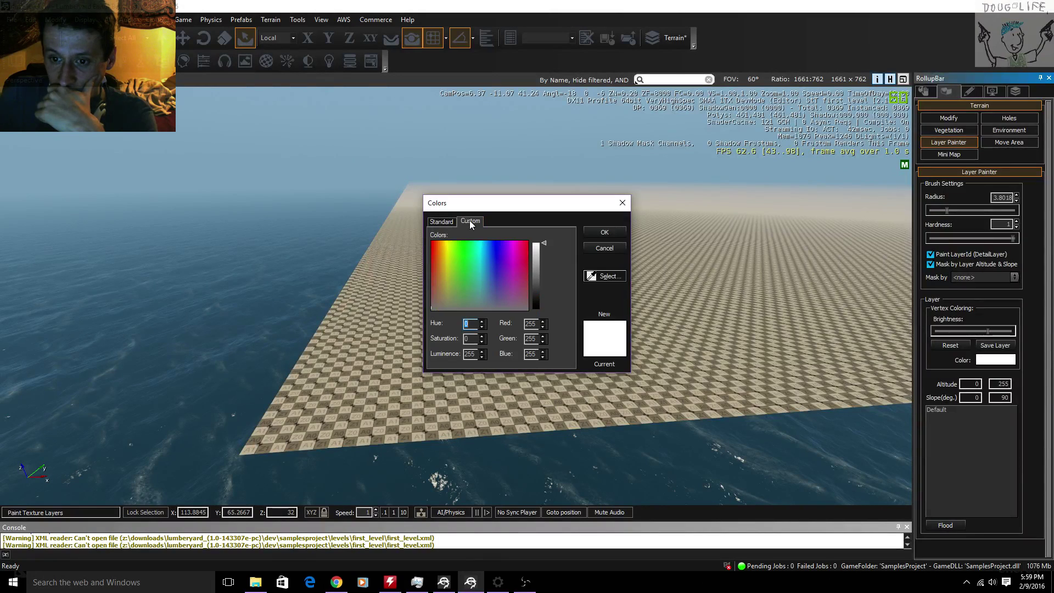
left_click(439, 221)
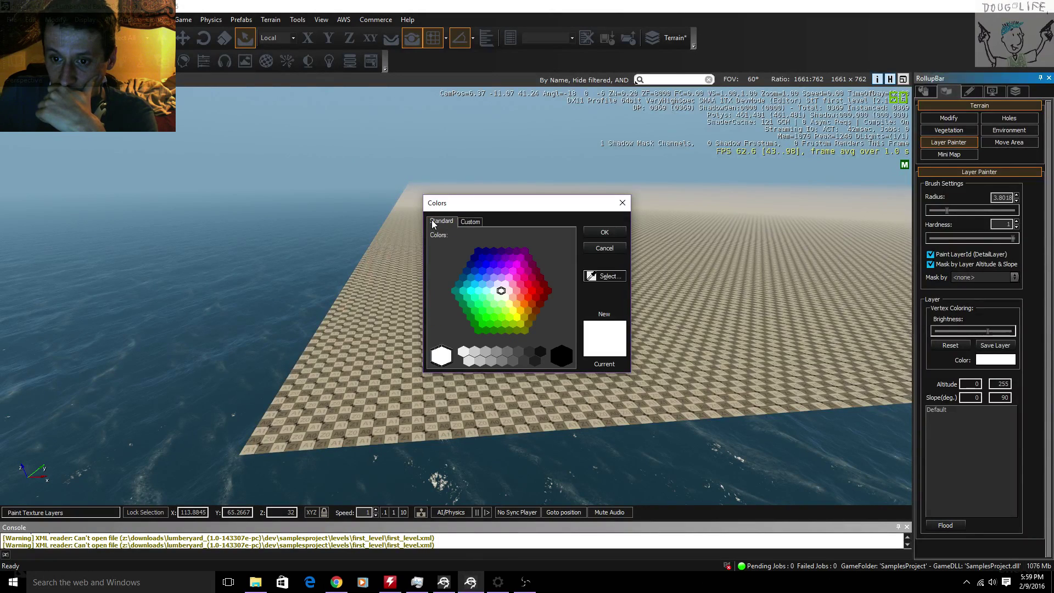
left_click(528, 308)
left_click(531, 316)
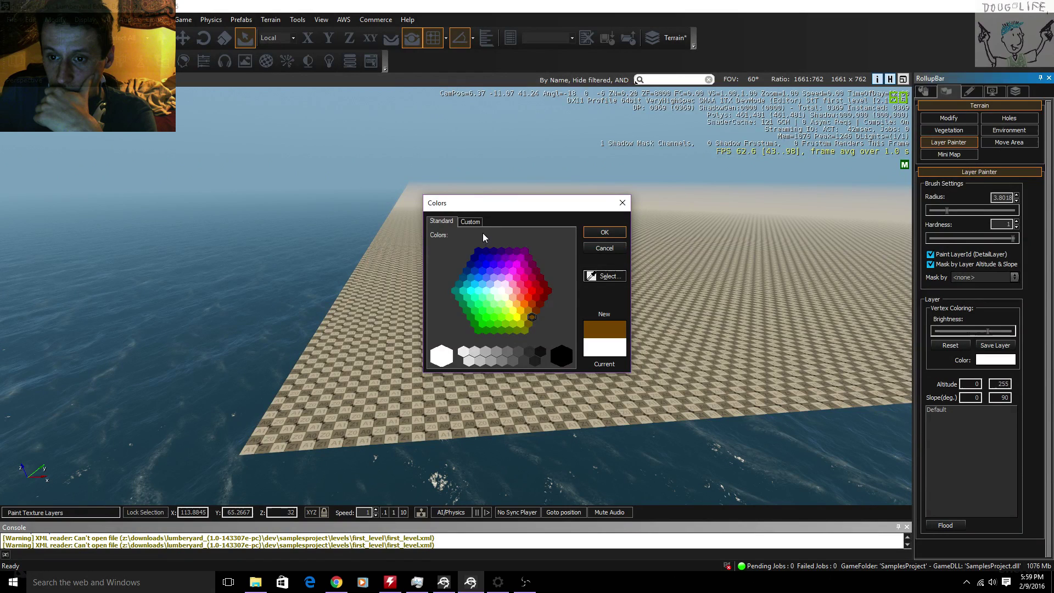
- On the Custom tab, settle on a dark green of about RGB 5, 55, 0
left_click(470, 221)
left_click(541, 297)
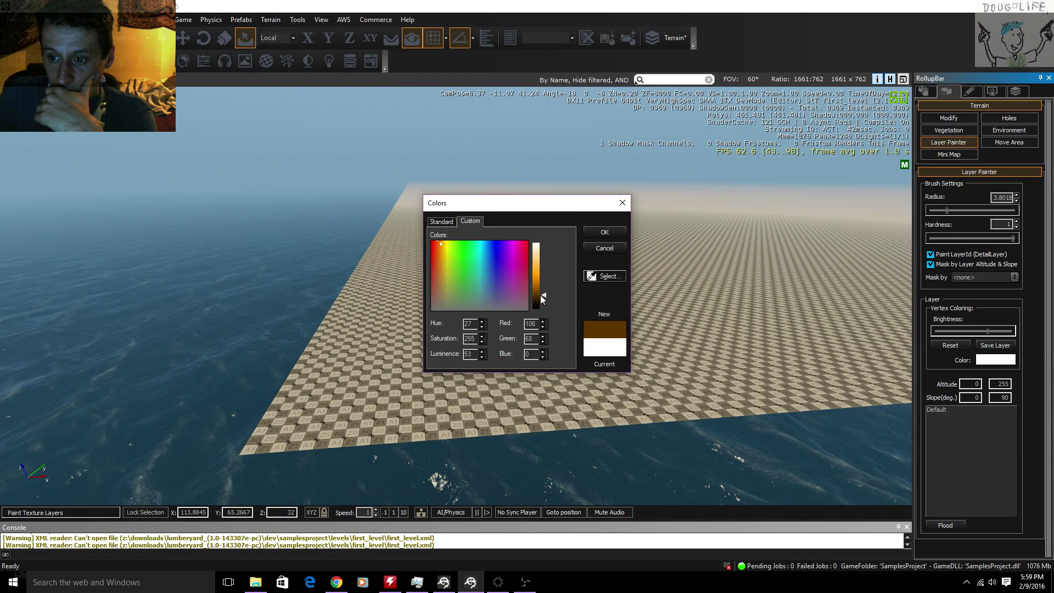
left_click(440, 242)
left_click_drag(462, 238, 462, 238)
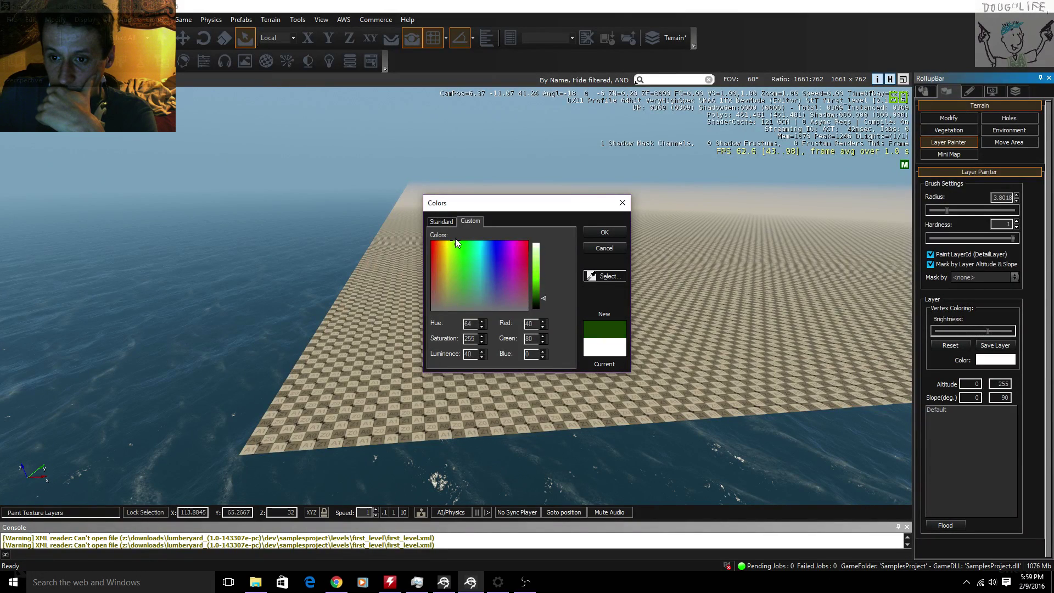
left_click(535, 302)
left_click(538, 302)
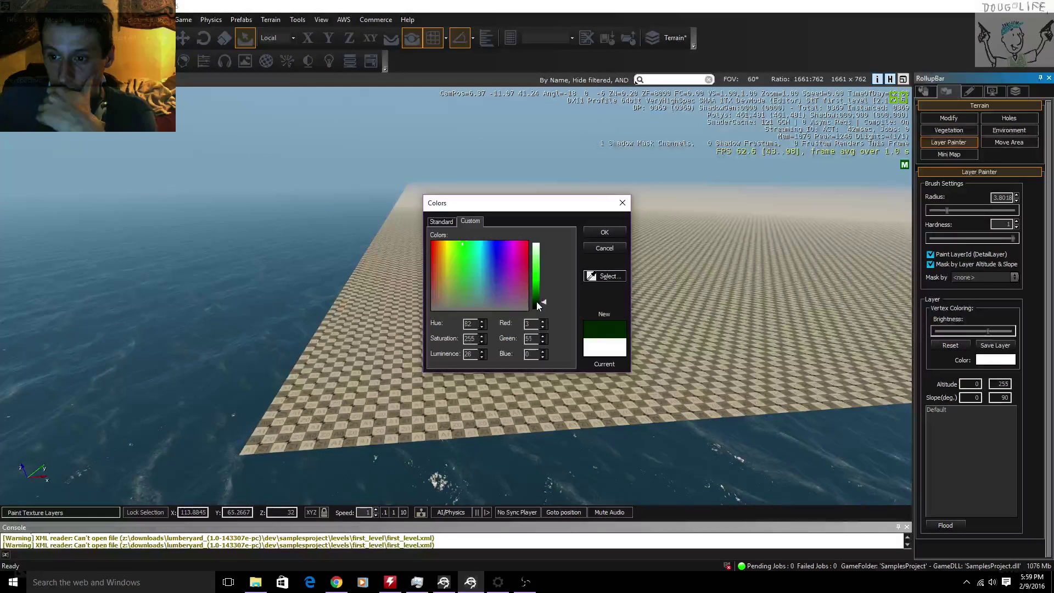
left_click(439, 242)
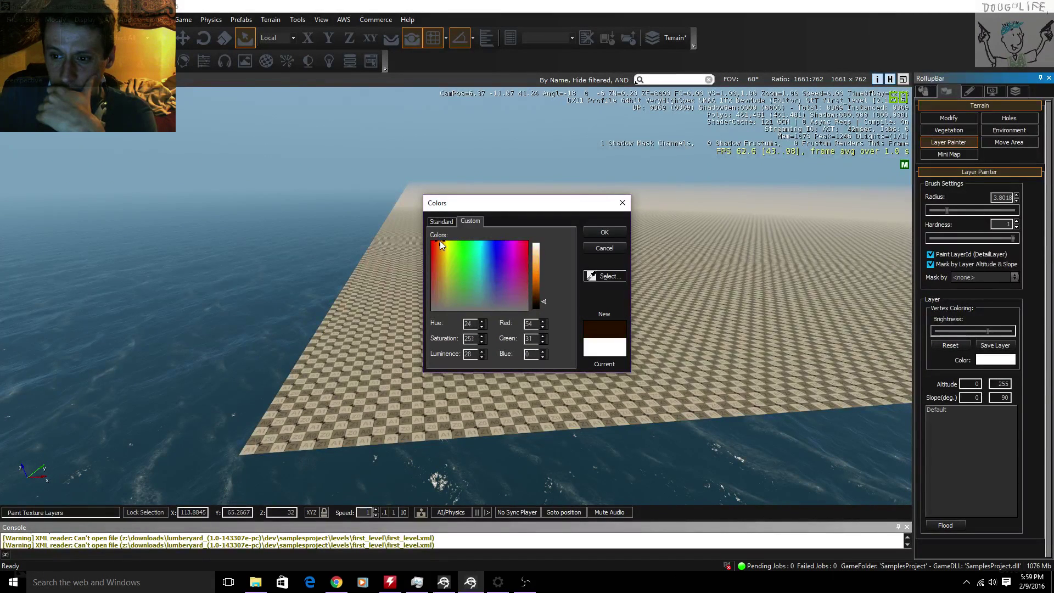
left_click(442, 239)
left_click_drag(442, 239, 462, 238)
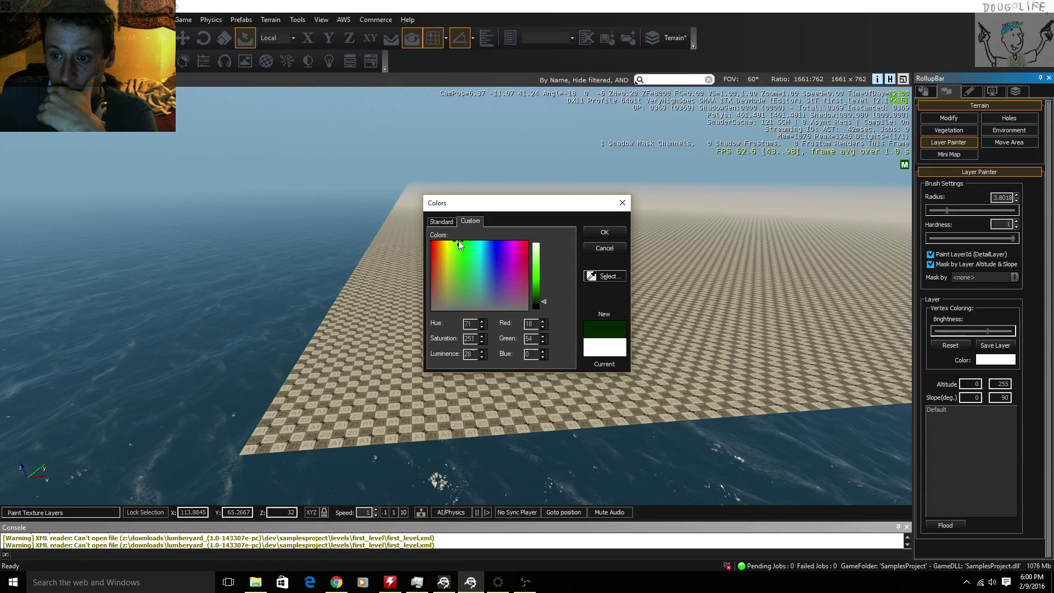
- Confirm the dark green colour and paint a streak with the Default terrain layer
left_click(604, 233)
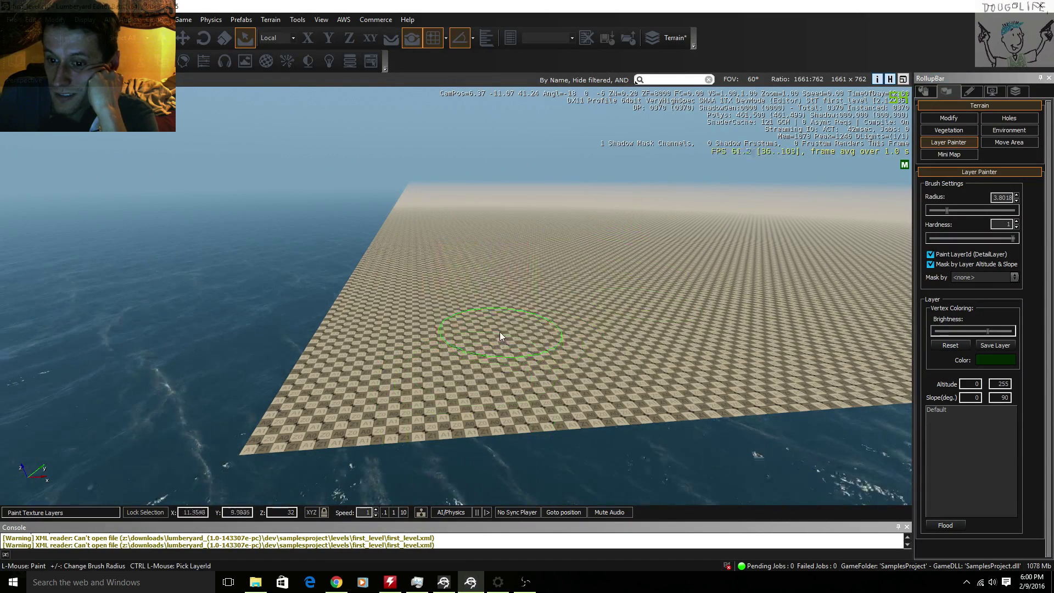
right_click_drag(499, 332, 576, 271)
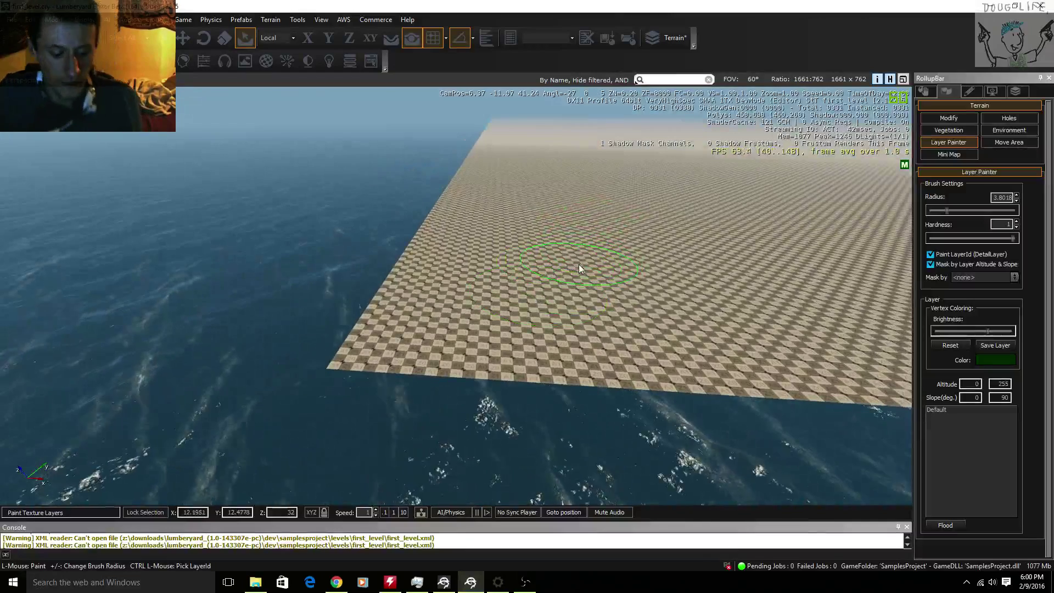
left_click(575, 277, "ctrl")
left_click_drag(581, 268, 670, 265)
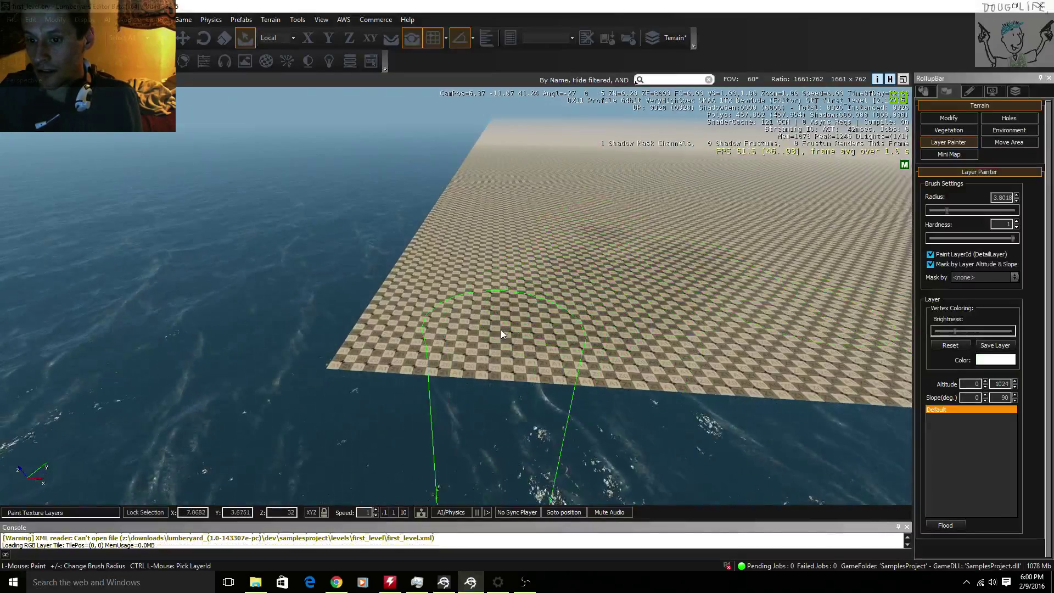
- Zoom the view, then restore and re-maximize the editor window
scroll(483, 323, "up", 2)
scroll(463, 318, "up", 2)
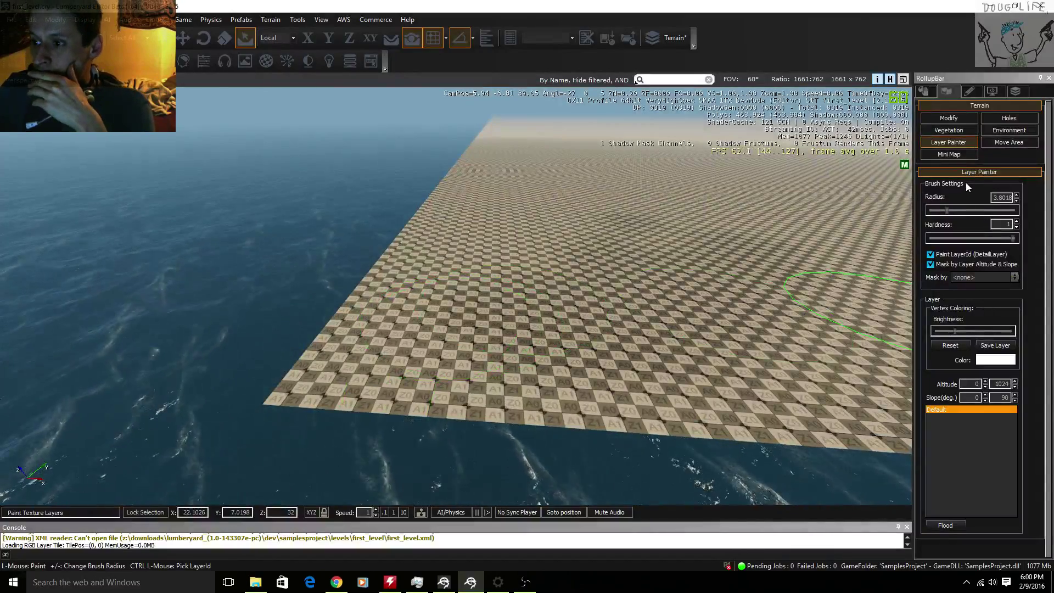
double_click(831, 24)
double_click(831, 24)
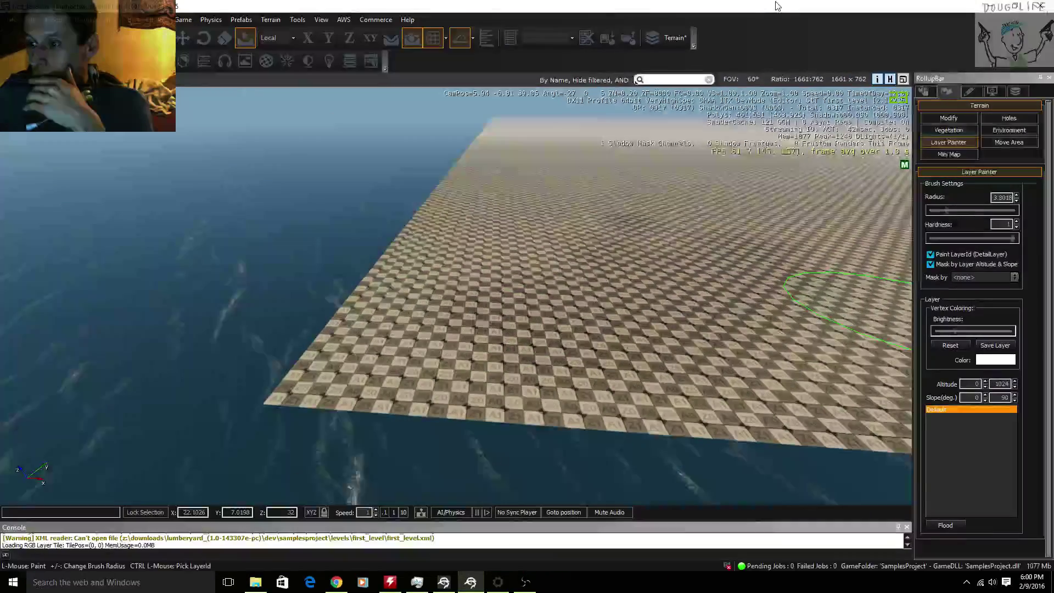
- Minimize the editor, check hardware temperatures in HWMonitor, and glance at the Asset Processor
left_click(988, 8)
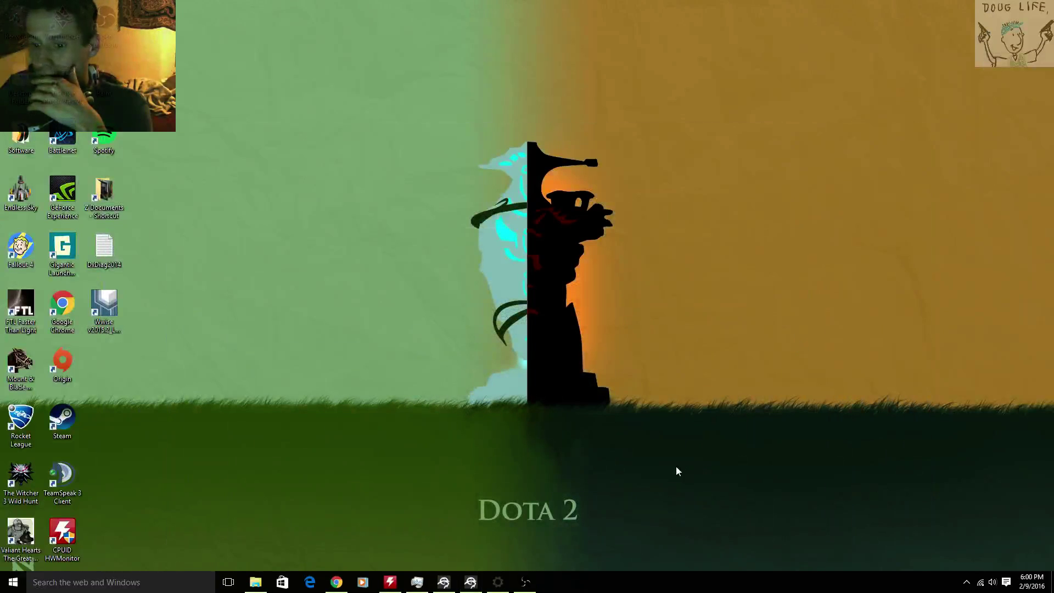
left_click(386, 583)
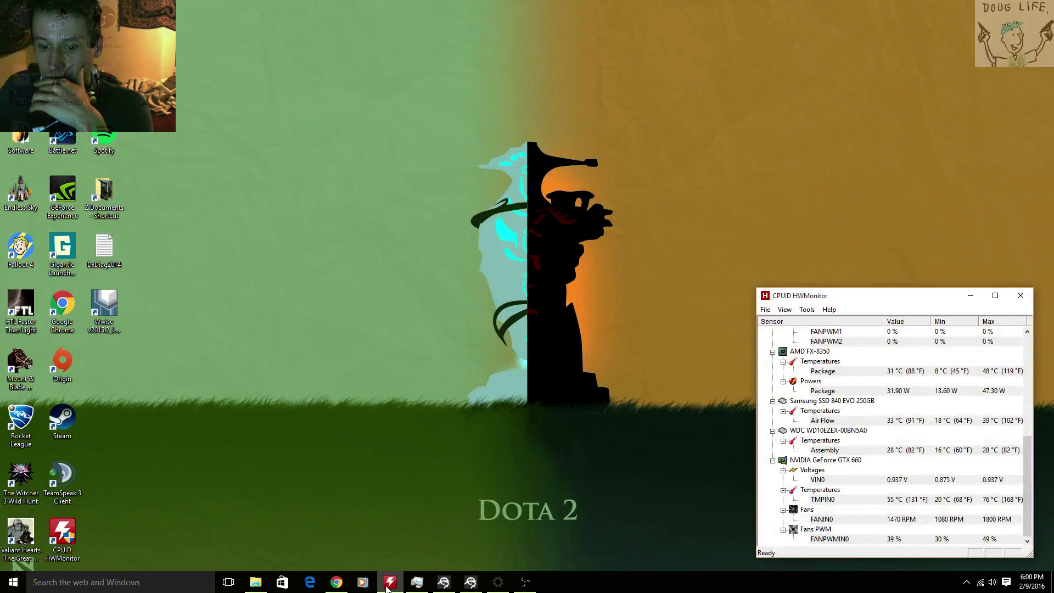
left_click(499, 583)
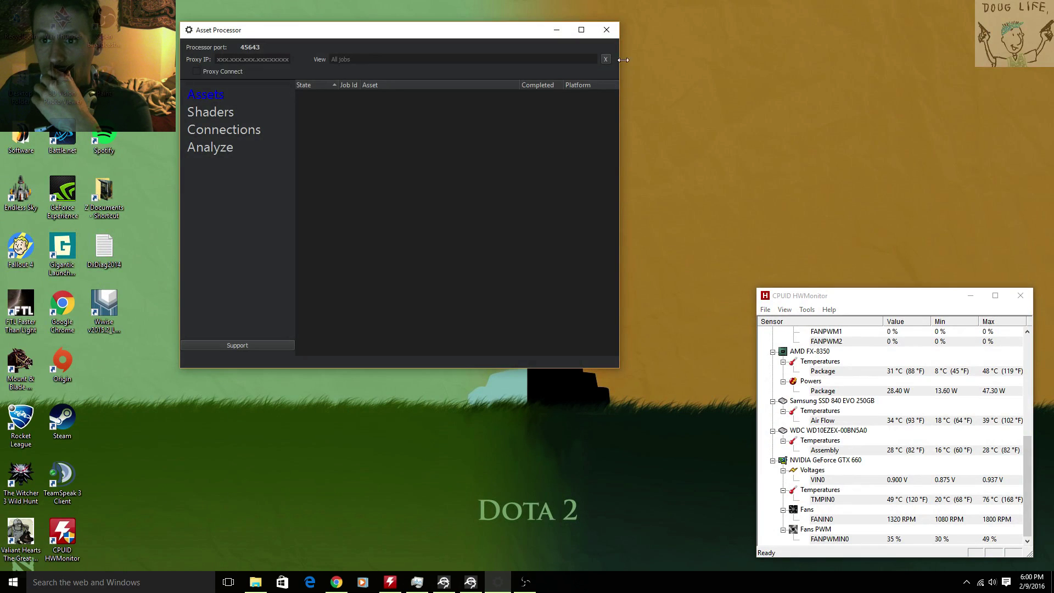
left_click(555, 31)
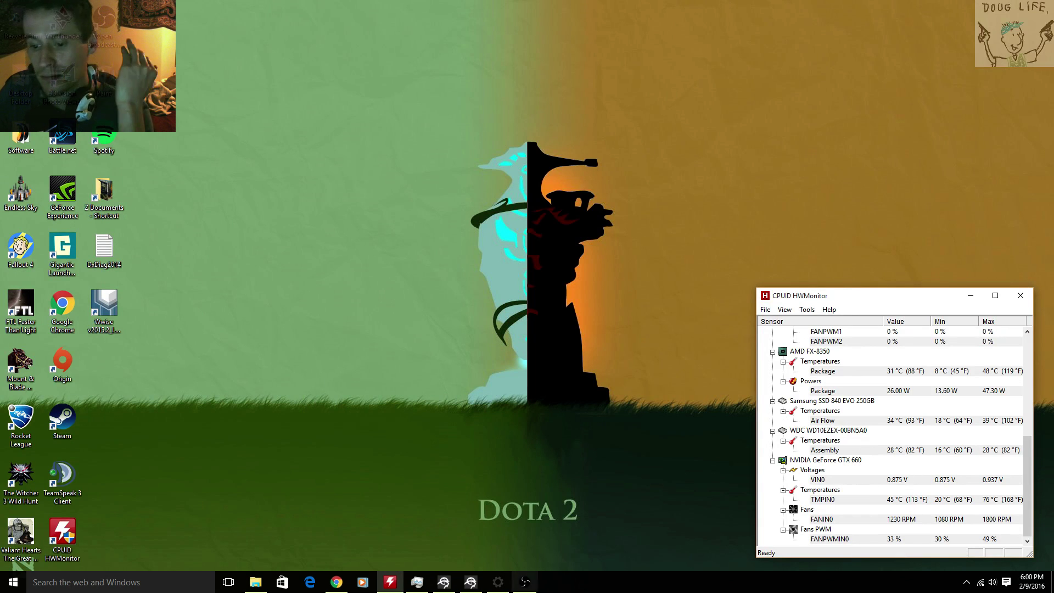
mouse_move(470, 581)
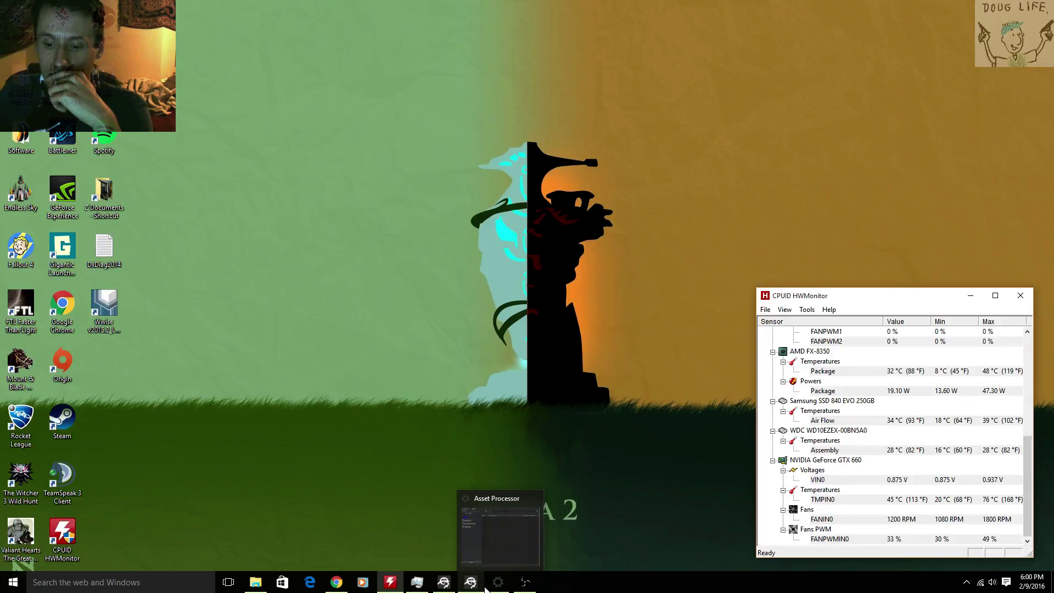
- Check the Twitch stream and CPU usage in Task Manager, then return to Lumberyard
left_click(334, 585)
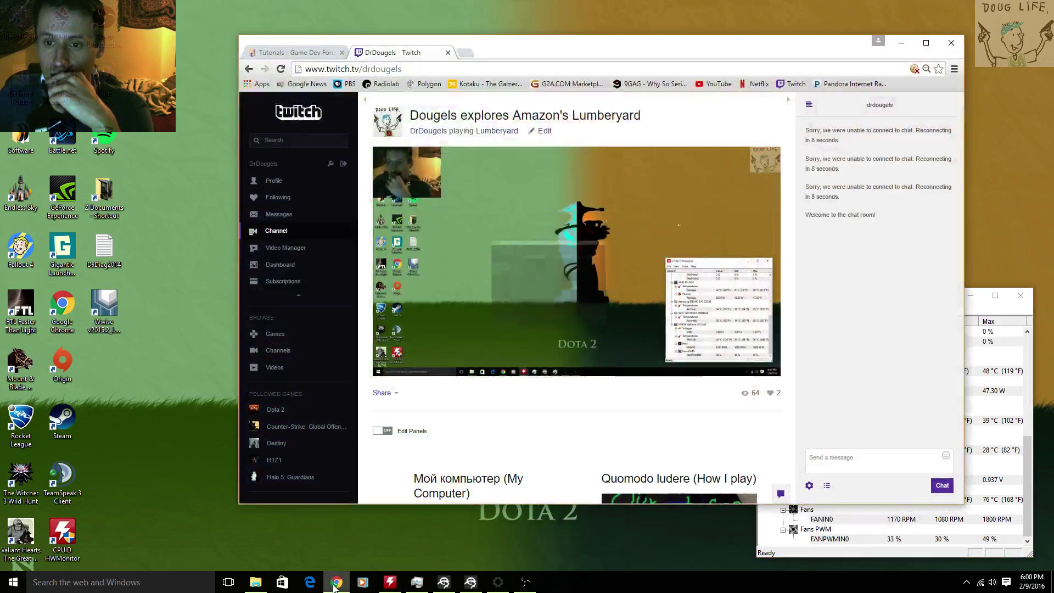
left_click(899, 44)
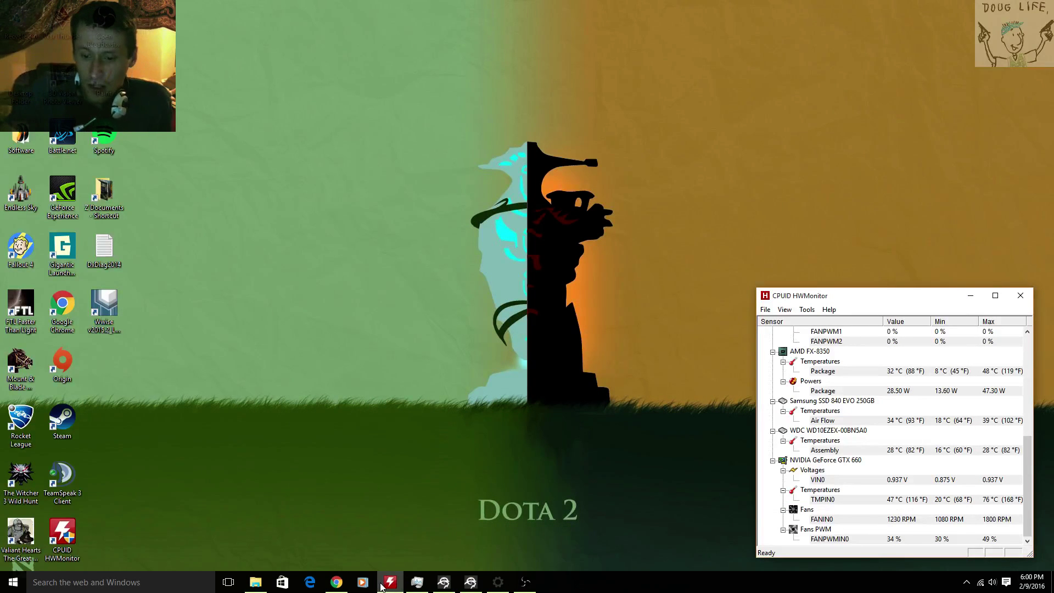
mouse_move(443, 582)
left_click(442, 529)
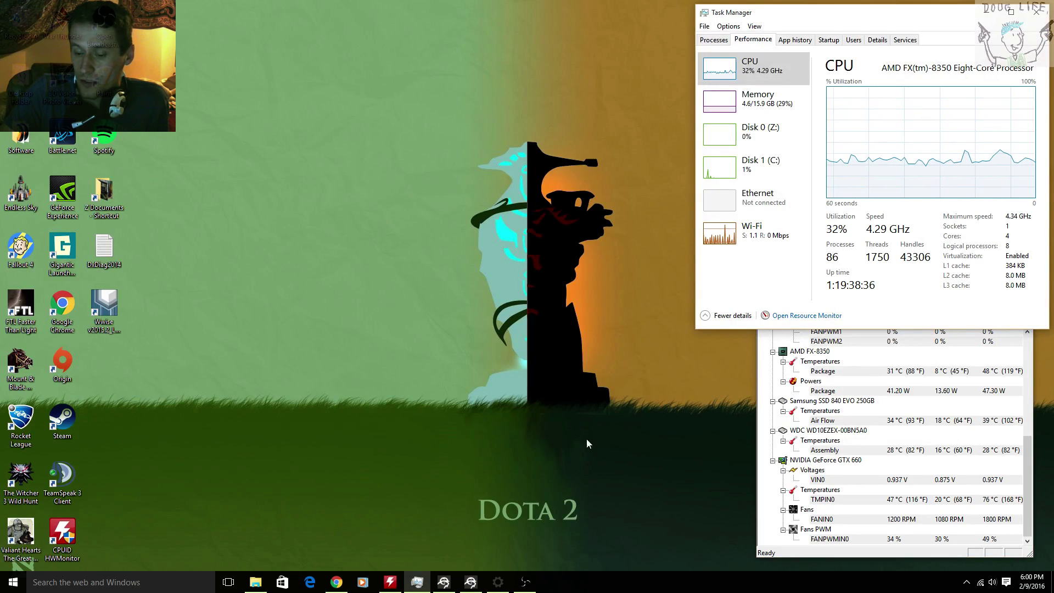
left_click(471, 584)
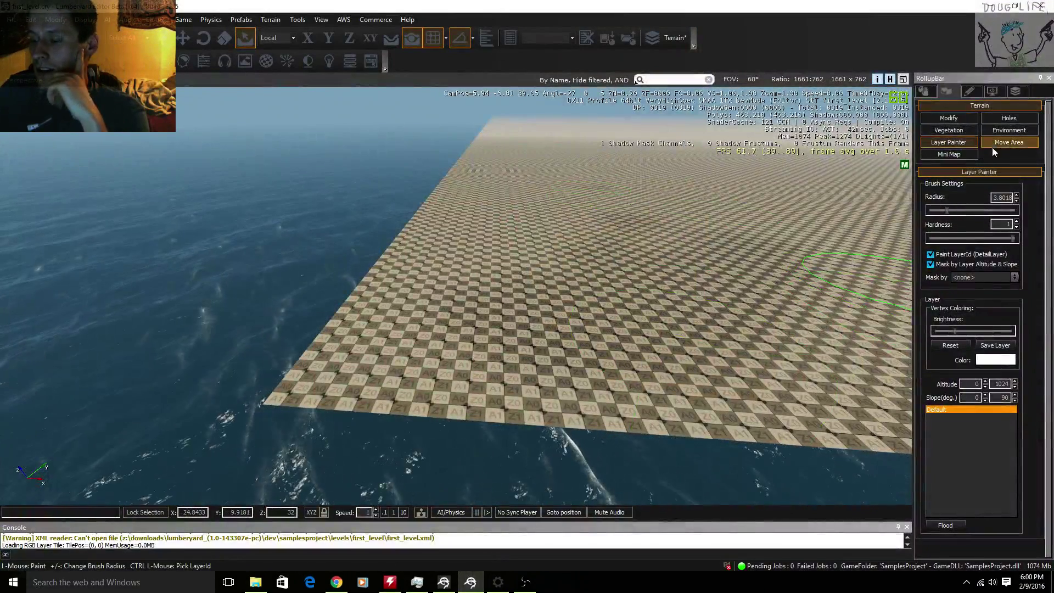
left_click(1005, 131)
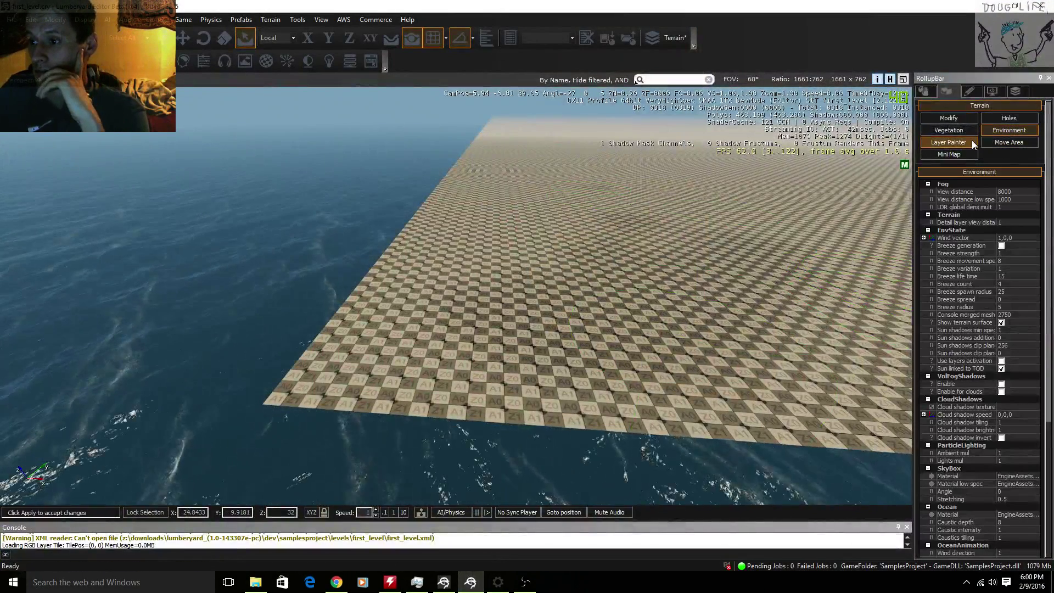
scroll(966, 340, "down", 4)
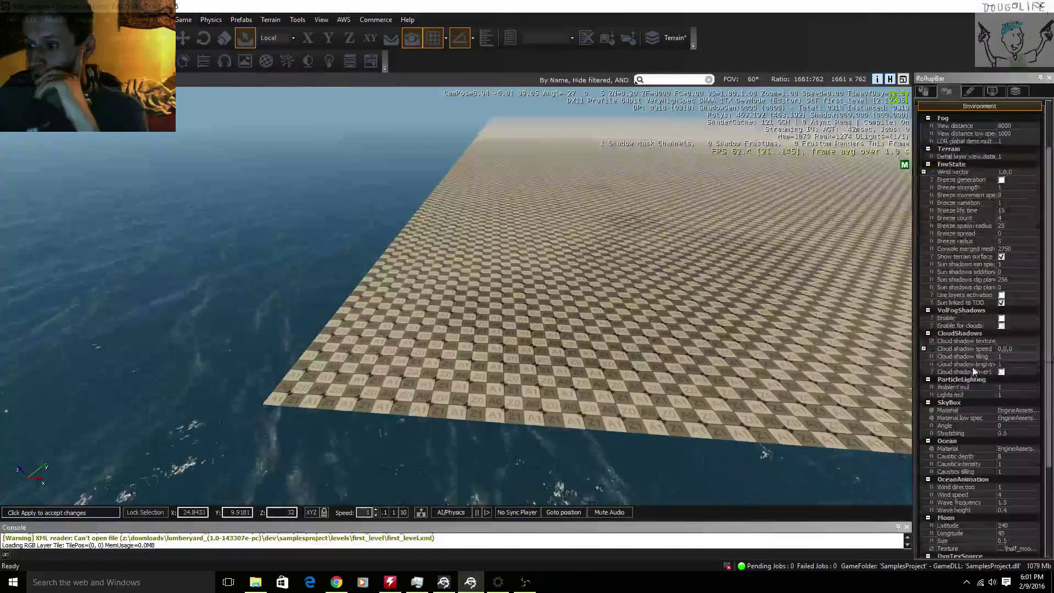
scroll(974, 375, "down", 4)
scroll(974, 379, "up", 8)
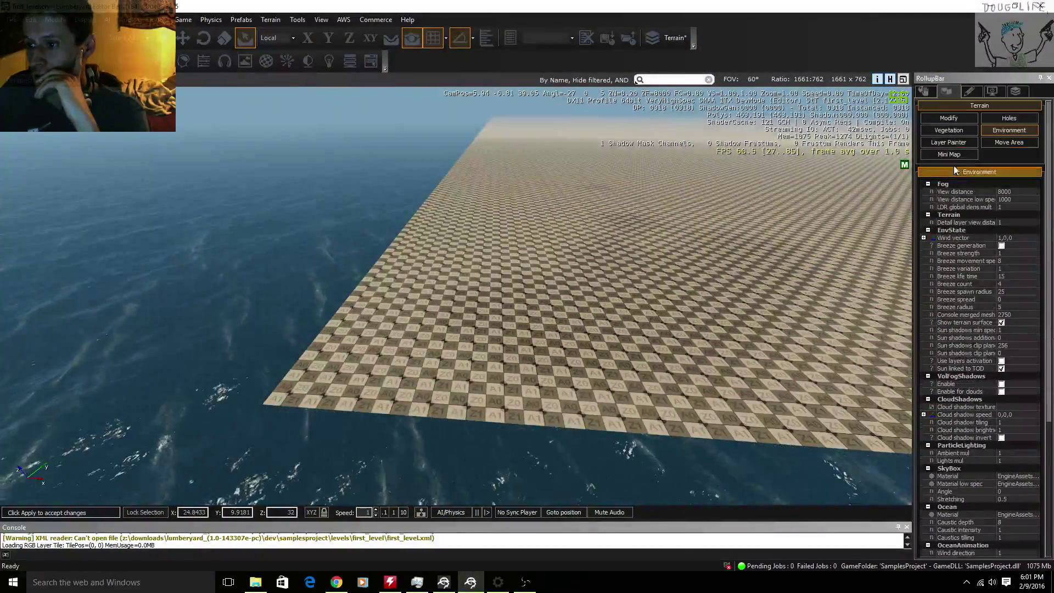
left_click(952, 141)
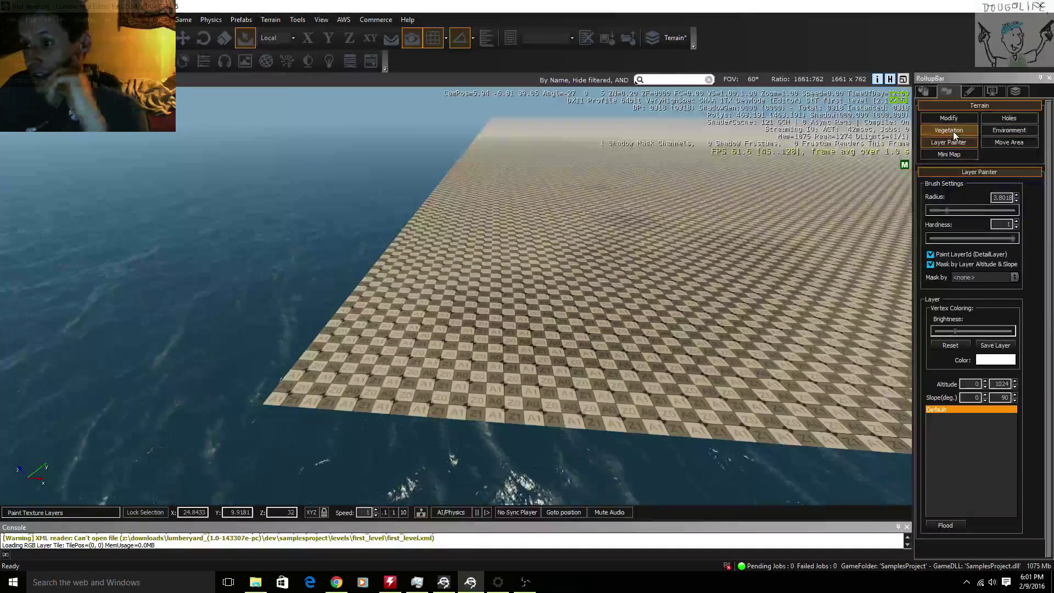
- Reset the Default layer's vertex colouring and set its colour to dark green, about RGB 4, 46, 0
left_click(952, 131)
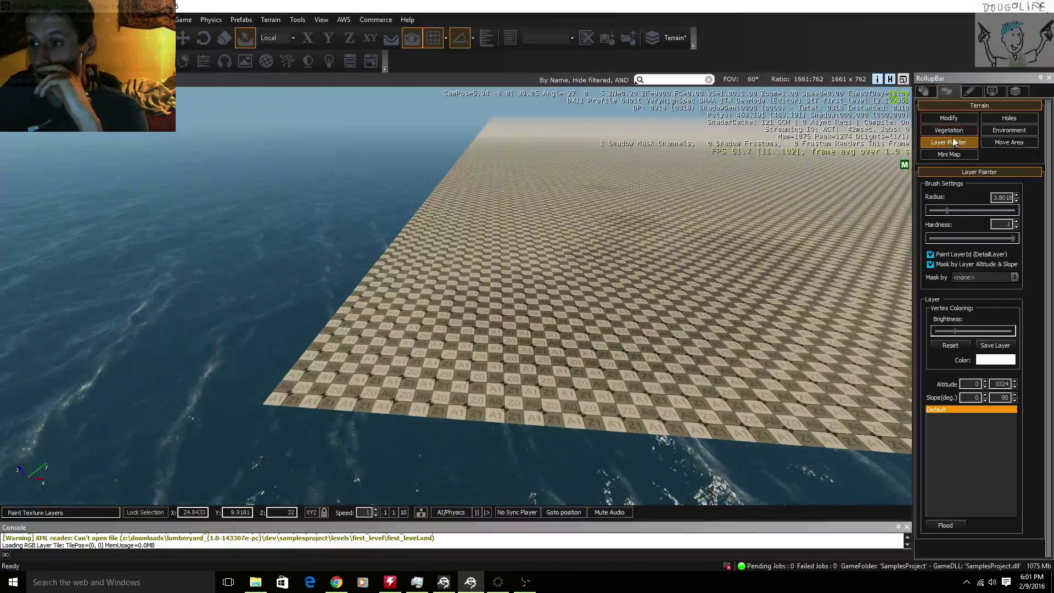
left_click(952, 141)
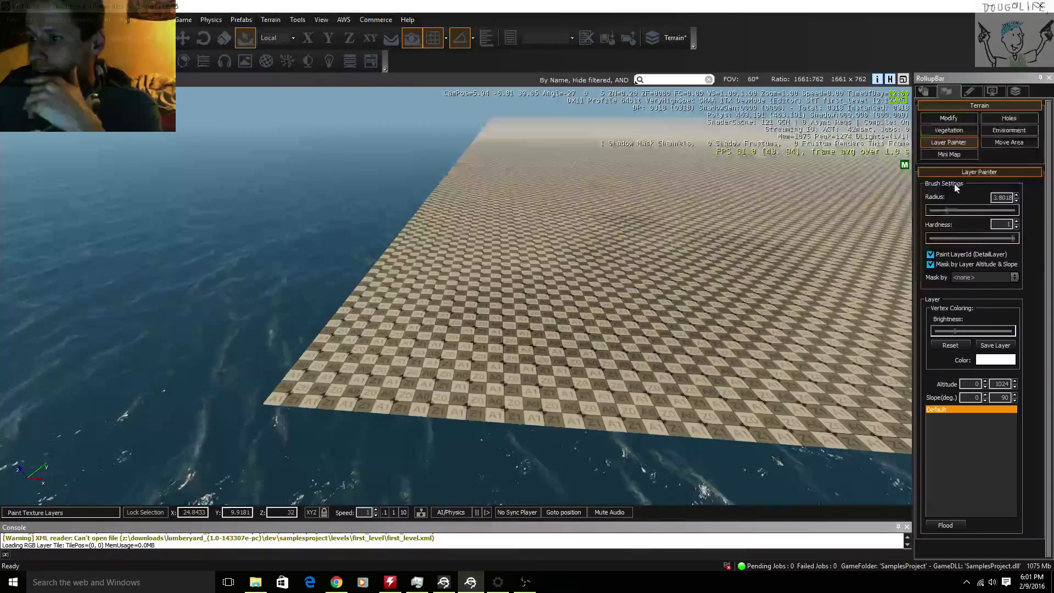
left_click(959, 348)
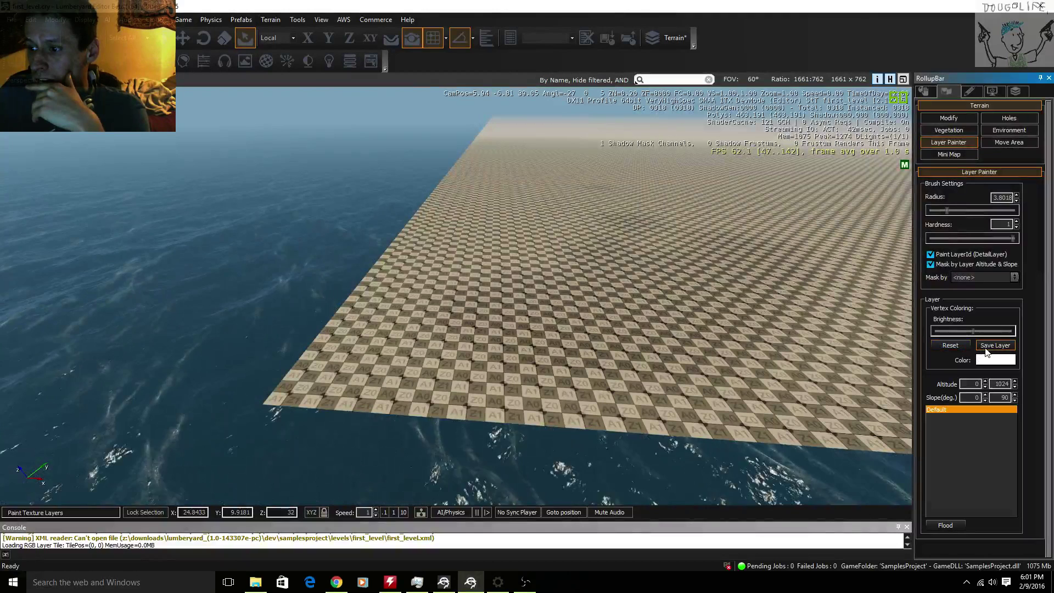
left_click(988, 360)
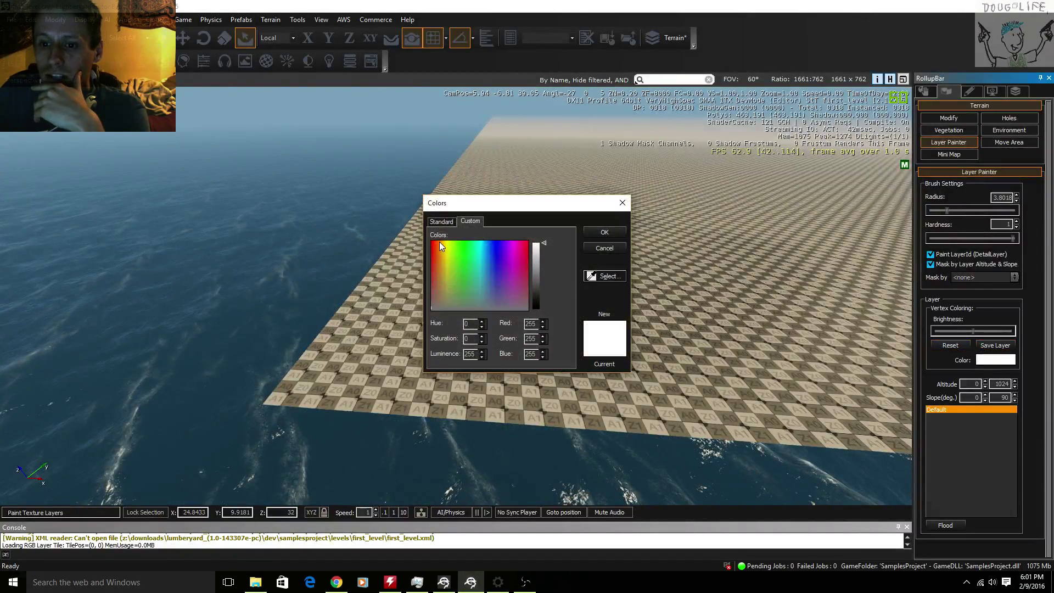
left_click_drag(533, 288, 541, 305)
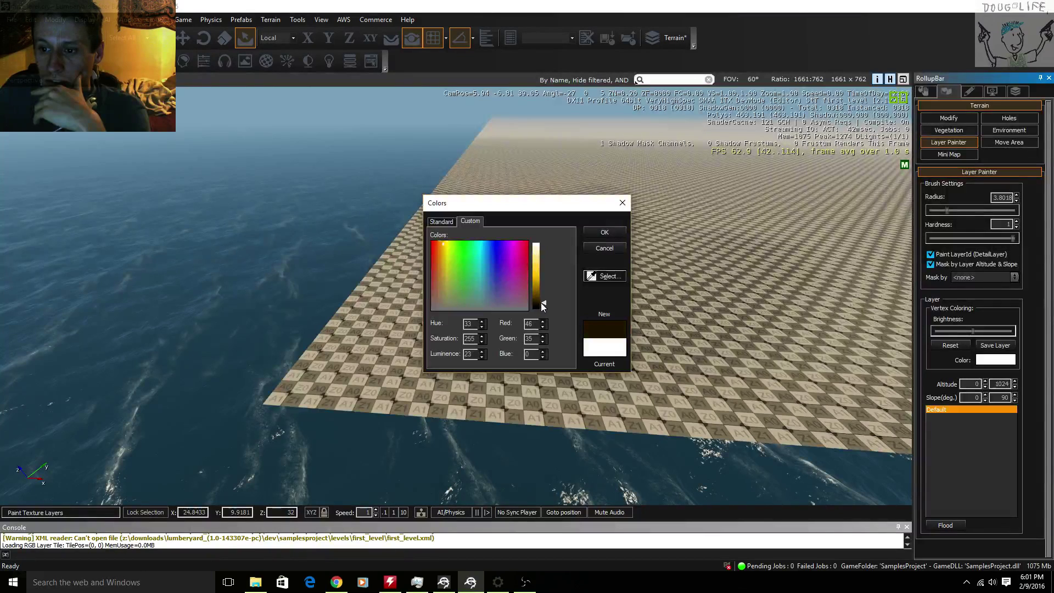
left_click_drag(439, 246, 437, 247)
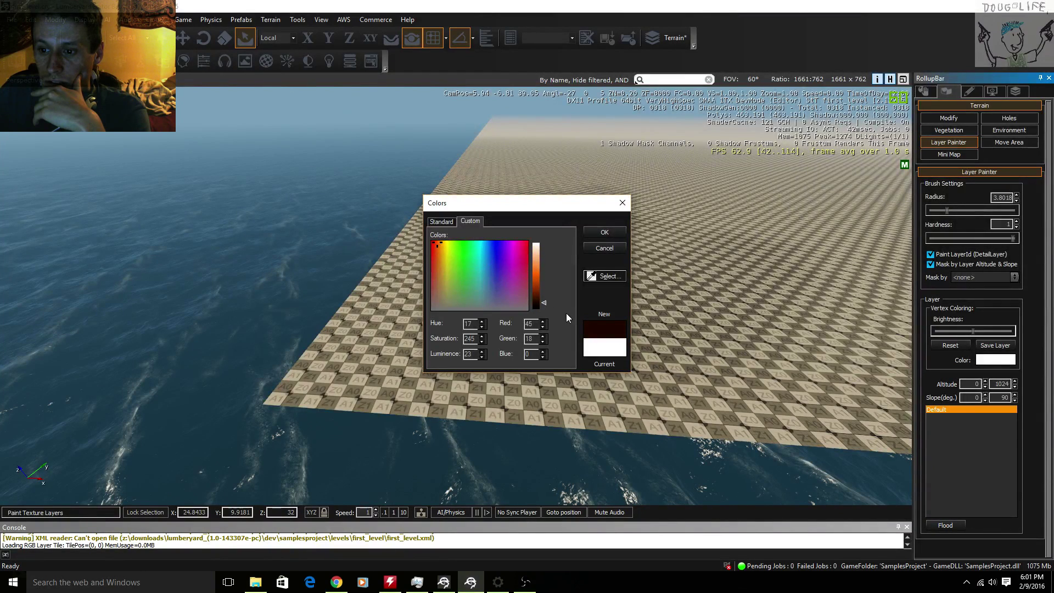
left_click(462, 242)
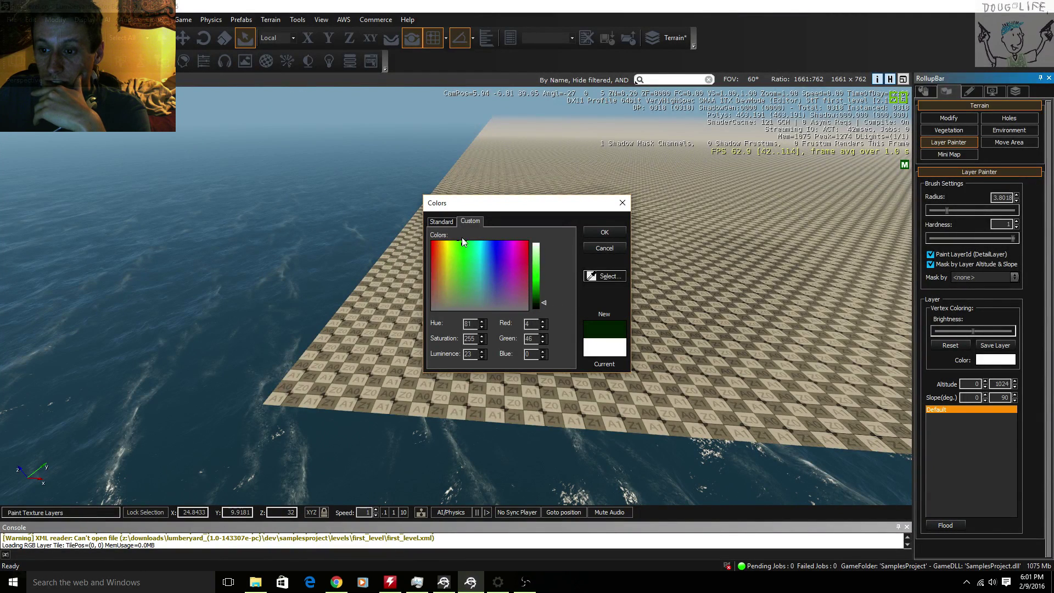
left_click(604, 233)
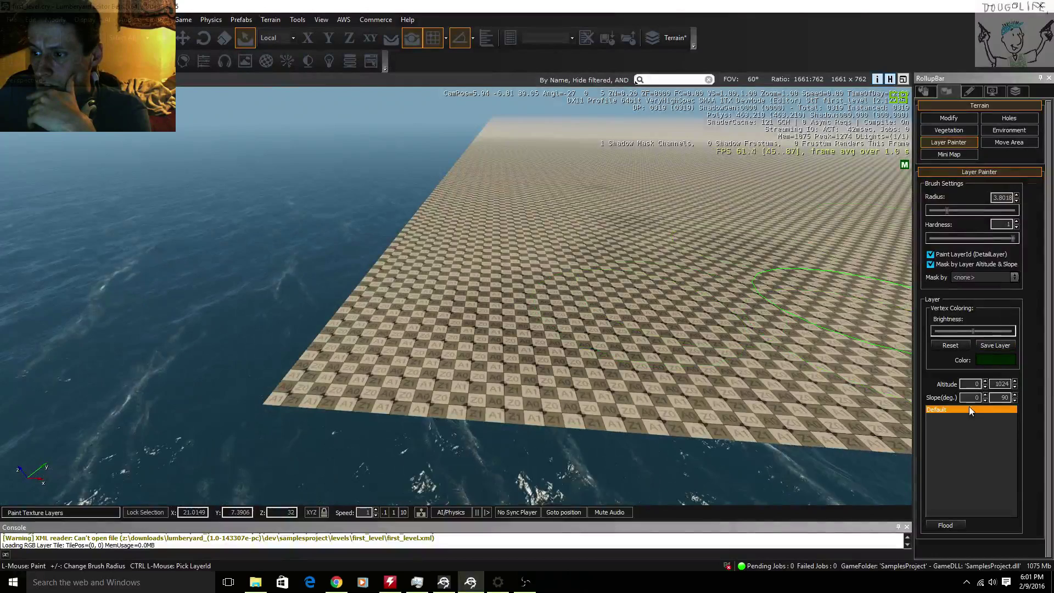
- Flood the whole terrain with the dark green layer and bring up the Move Area settings
left_click(946, 525)
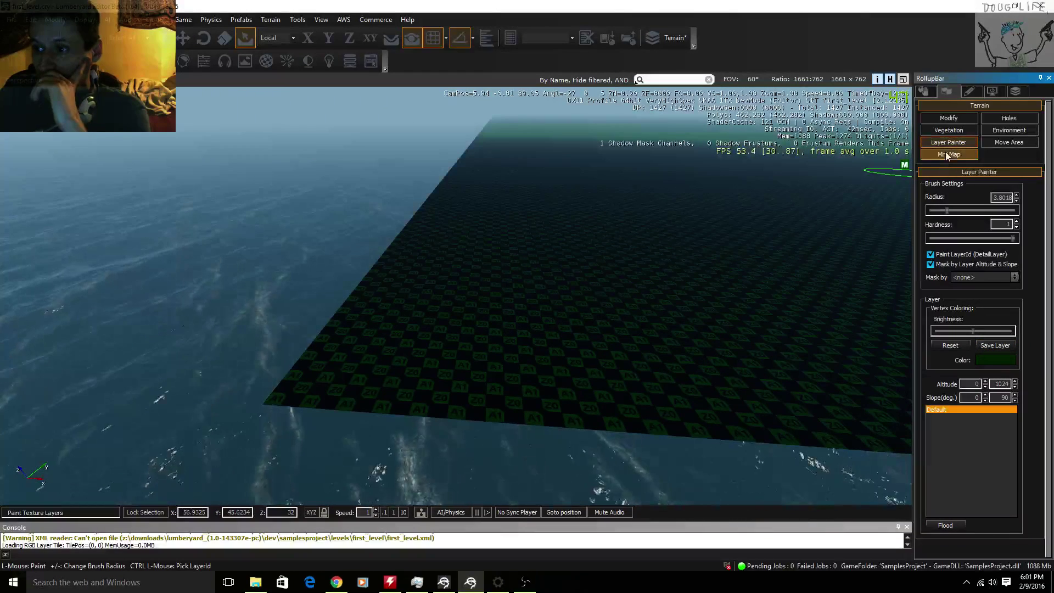
left_click(990, 140)
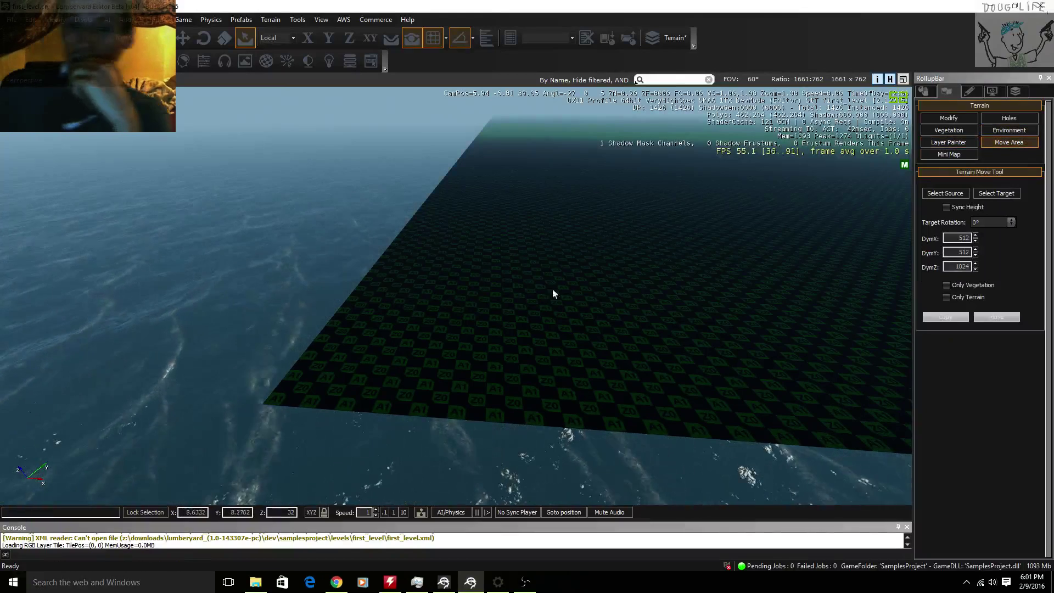
mouse_move(568, 314)
right_mouse_down()
mouse_move(466, 285)
mouse_move(604, 285)
mouse_move(603, 384)
mouse_move(697, 455)
mouse_move(688, 324)
mouse_move(685, 373)
mouse_move(681, 330)
mouse_move(526, 316)
right_mouse_up()
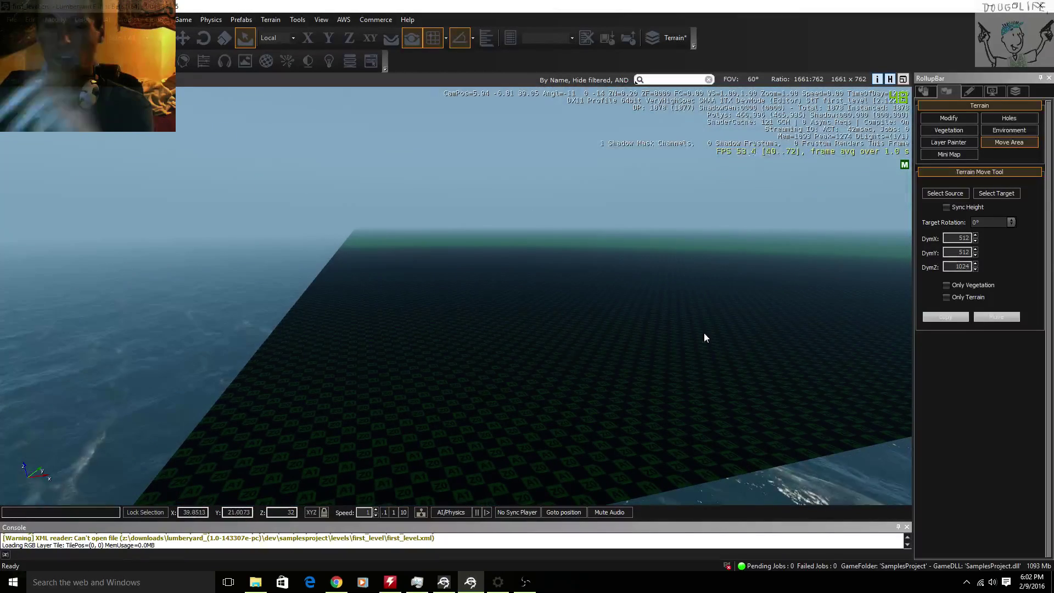
right_click_drag(704, 332, 439, 340)
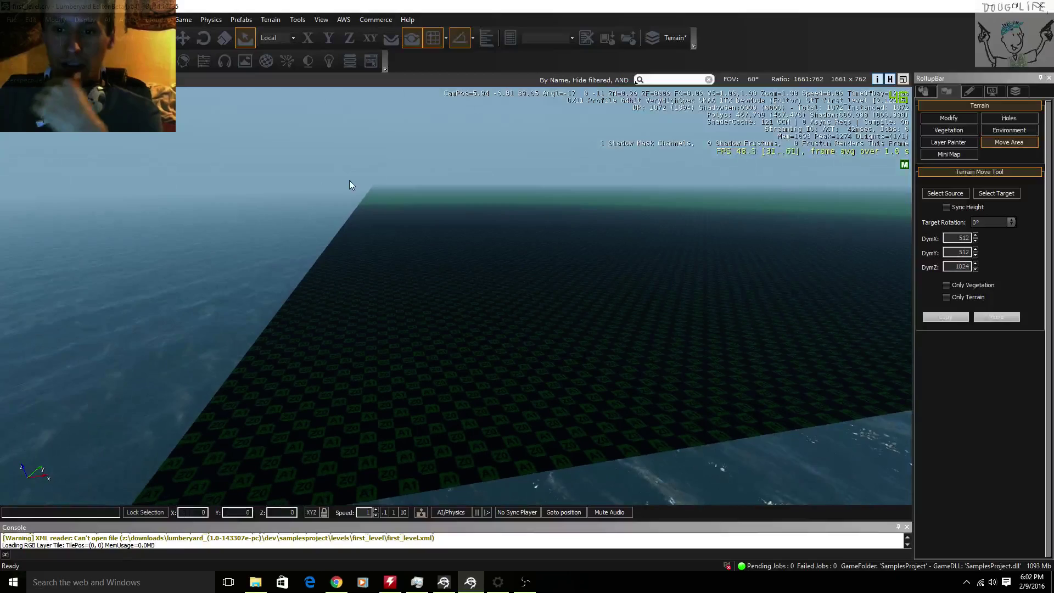
mouse_move(207, 372)
right_mouse_down()
mouse_move(351, 329)
mouse_move(443, 373)
right_mouse_up()
key("w")
key("w")
key("w")
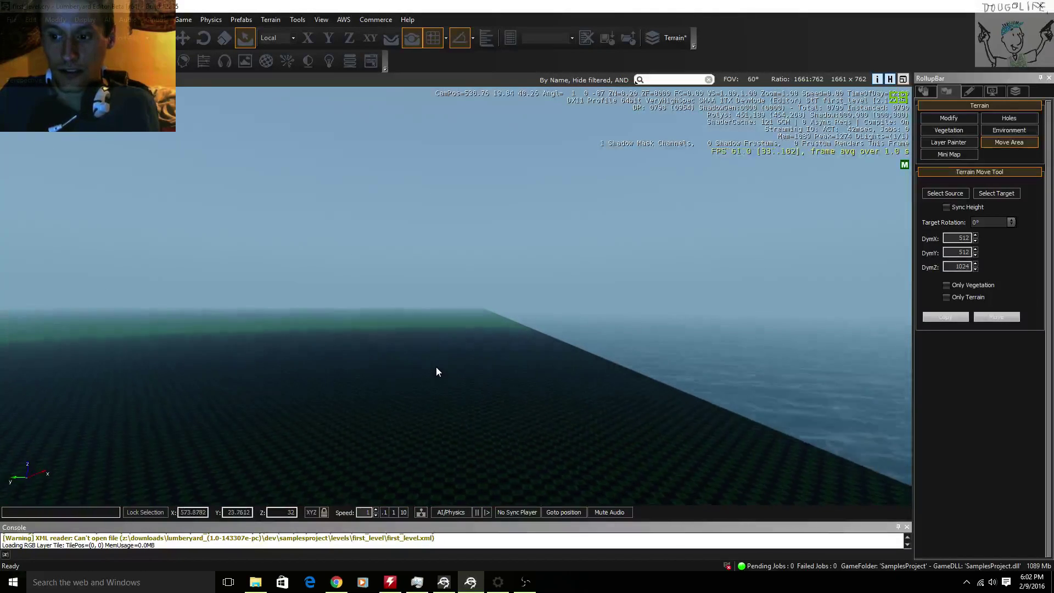
key("w")
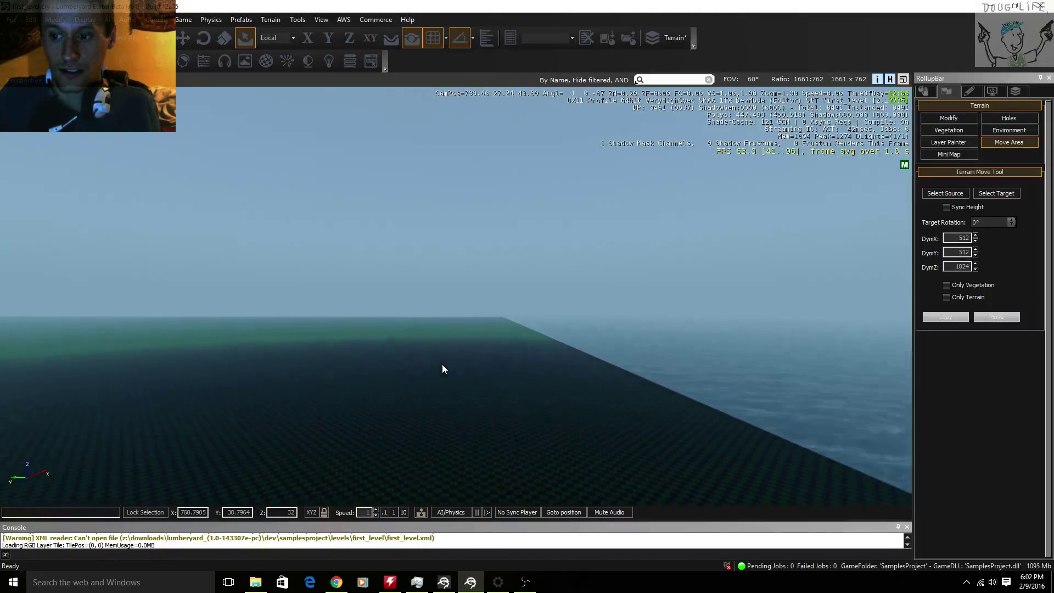
key("w")
right_click_drag(579, 346, 686, 351)
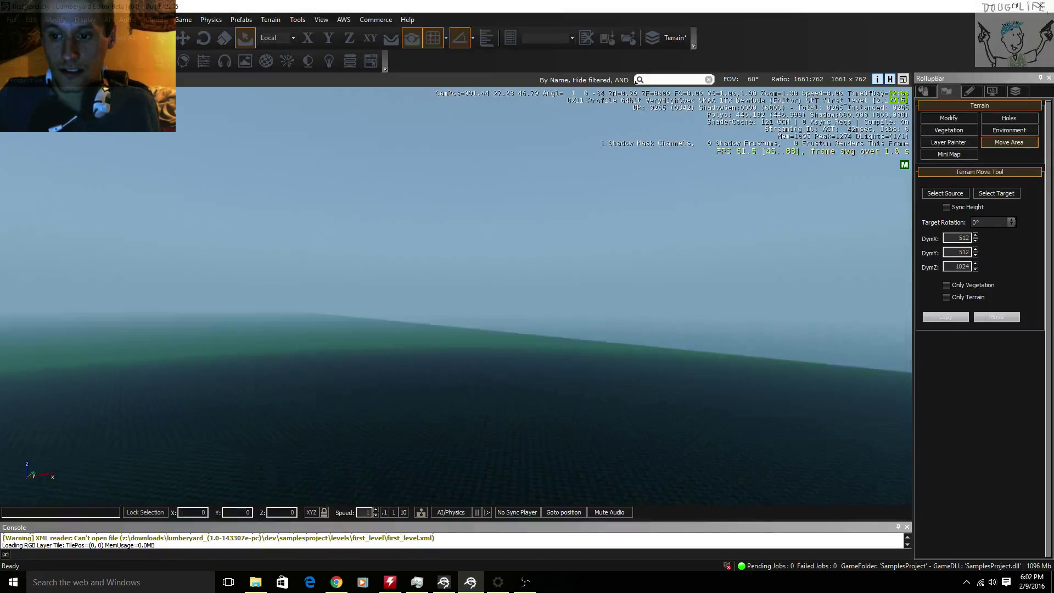
right_click_drag(548, 296, 330, 296)
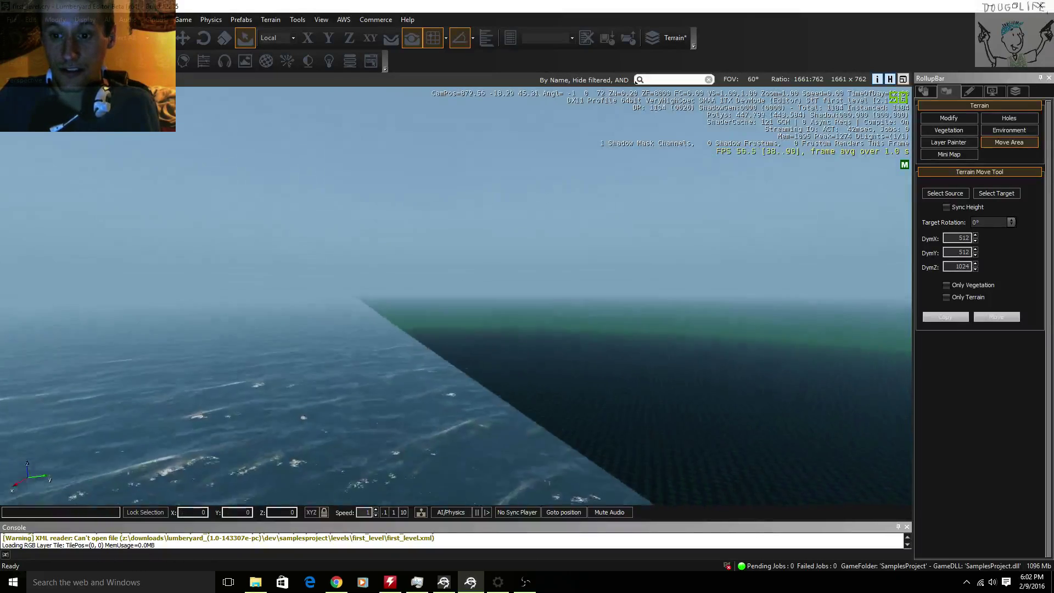
key("a")
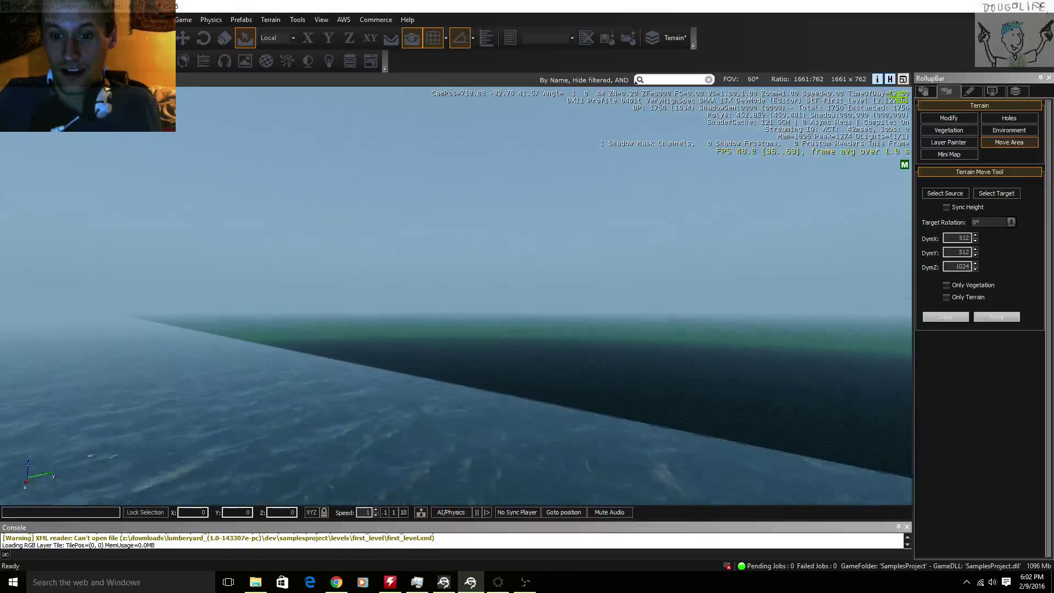
key("a")
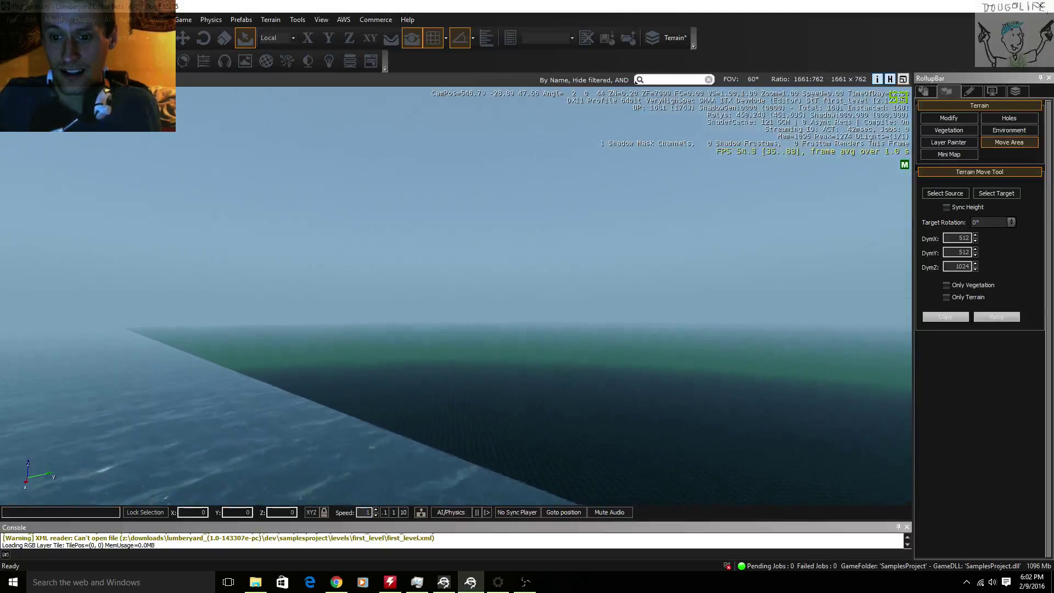
key("a")
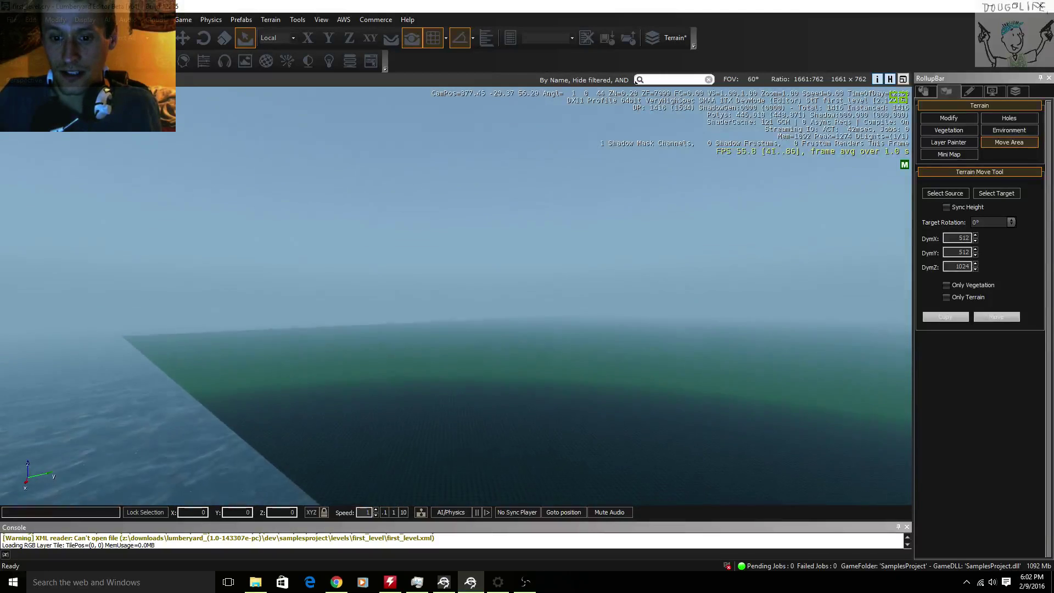
key("a")
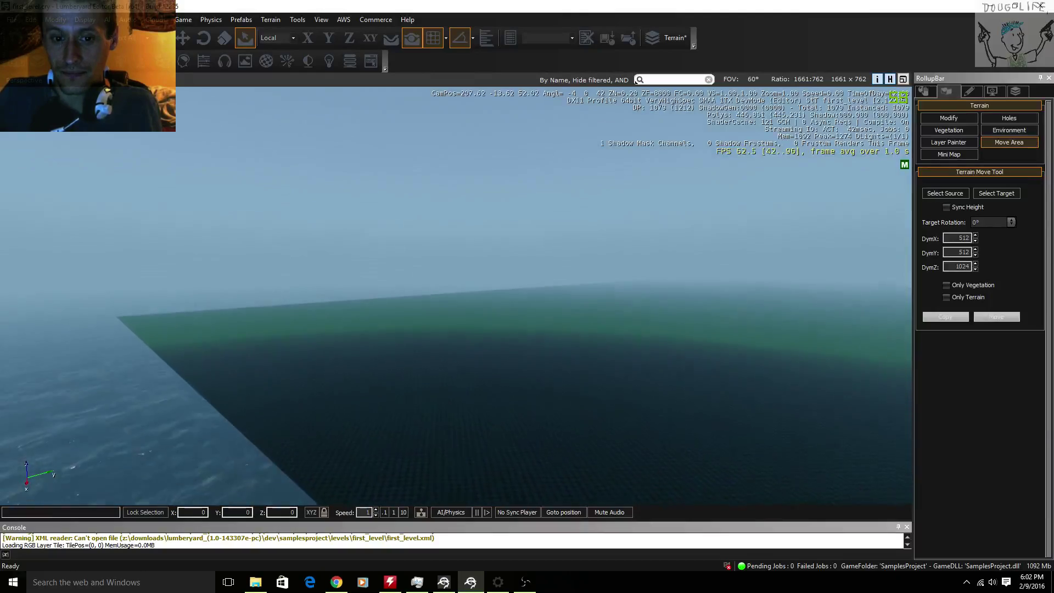
key("a")
right_click_drag(635, 81, 635, 80)
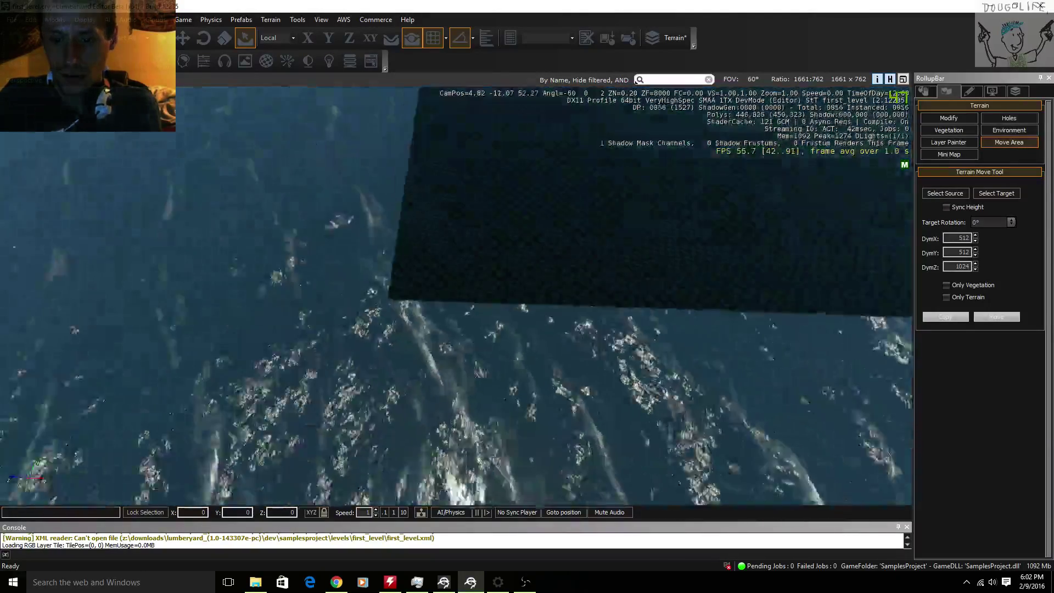
key("w")
right_click_drag(636, 81, 635, 81)
key("s")
- Switch the Modelling selection type to Edge, then Polygon, and return to the Terrain tools
left_click(963, 95)
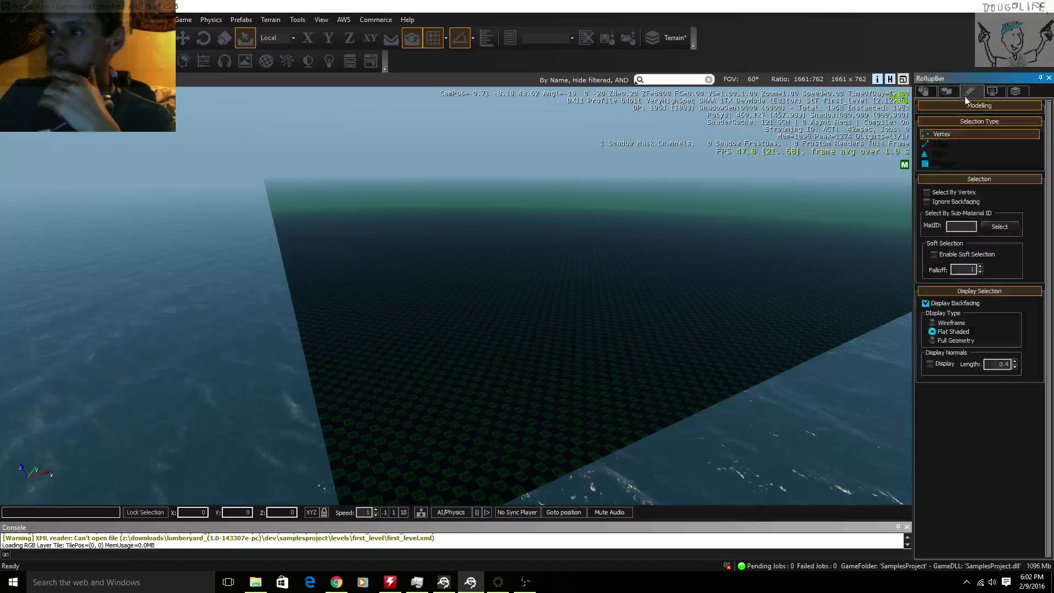
left_click(967, 147)
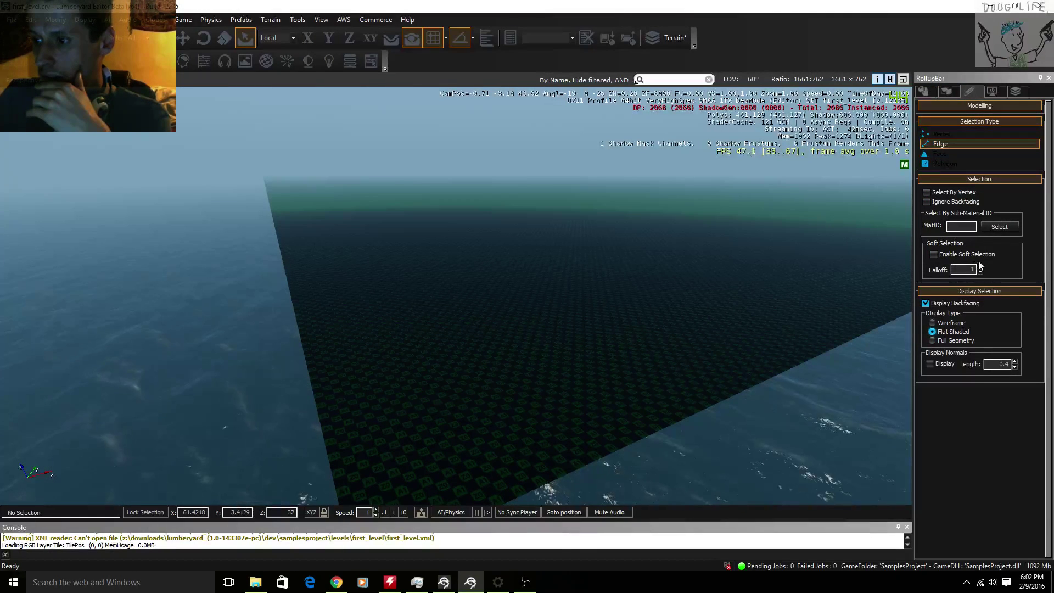
left_click(966, 163)
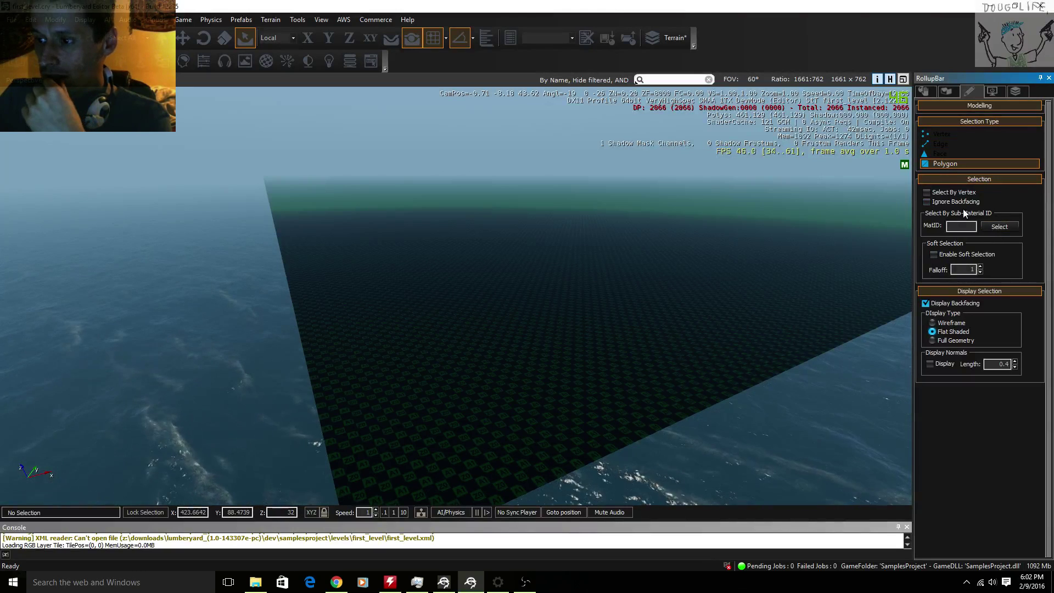
left_click(952, 93)
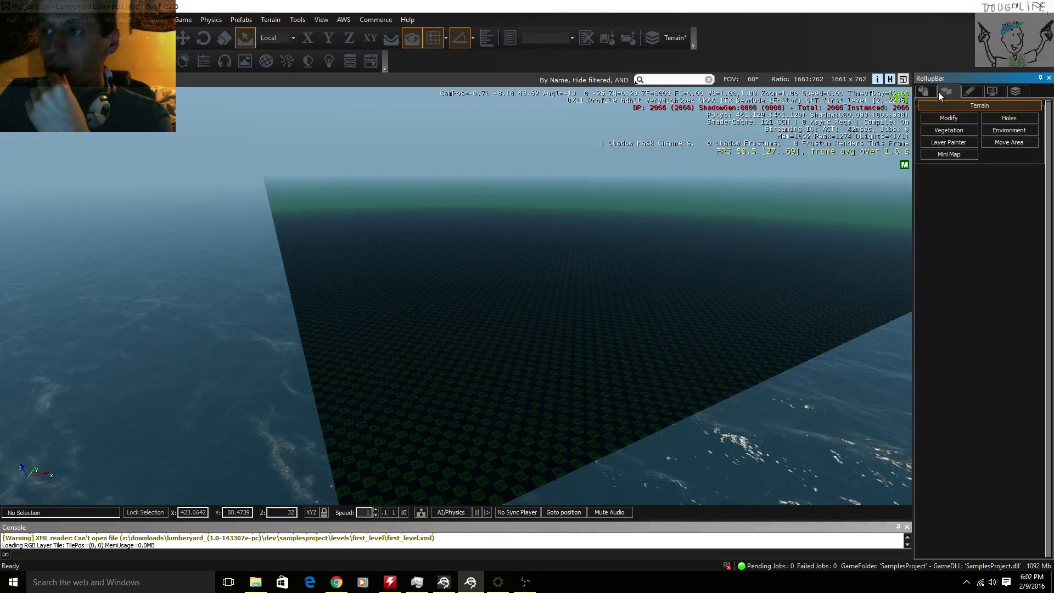
- Open the Environment panel and scroll through its fog, wind, sky box and ocean properties
left_click(1004, 130)
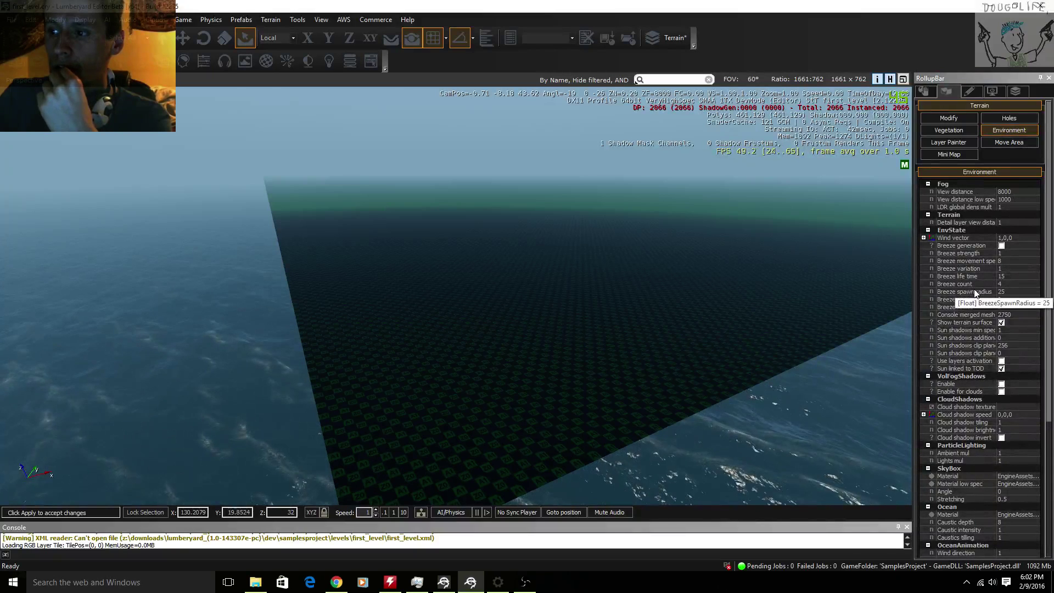
scroll(973, 289, "down", 1)
scroll(960, 294, "down", 3)
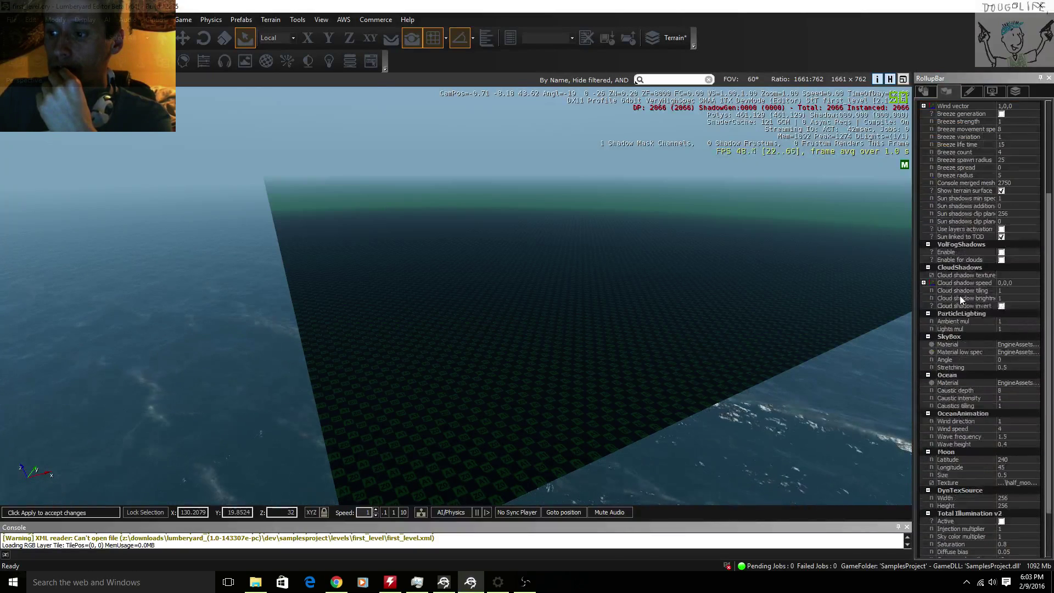
scroll(960, 296, "down", 2)
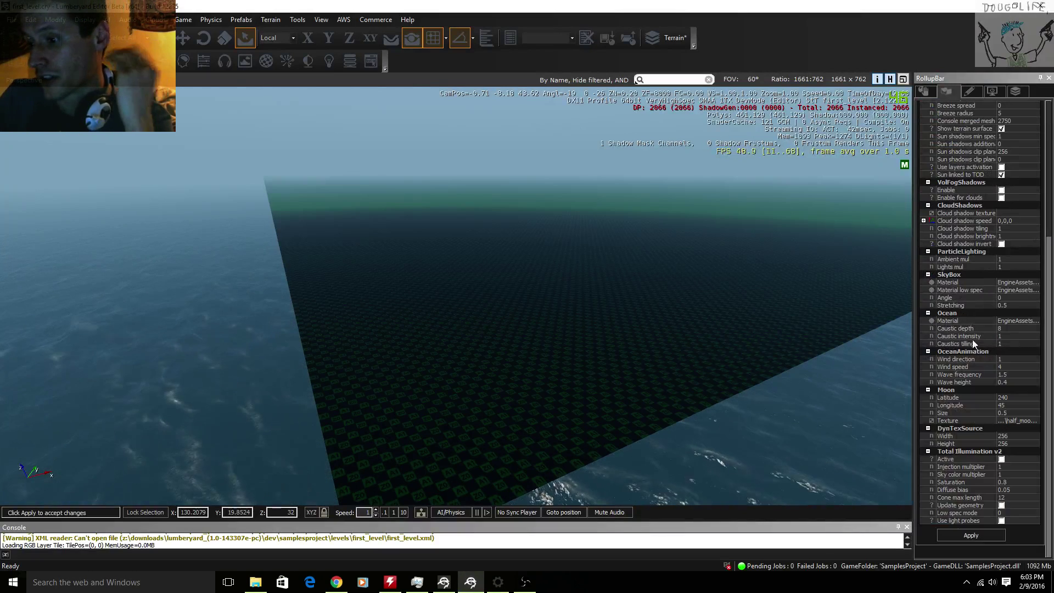
mouse_move(951, 405)
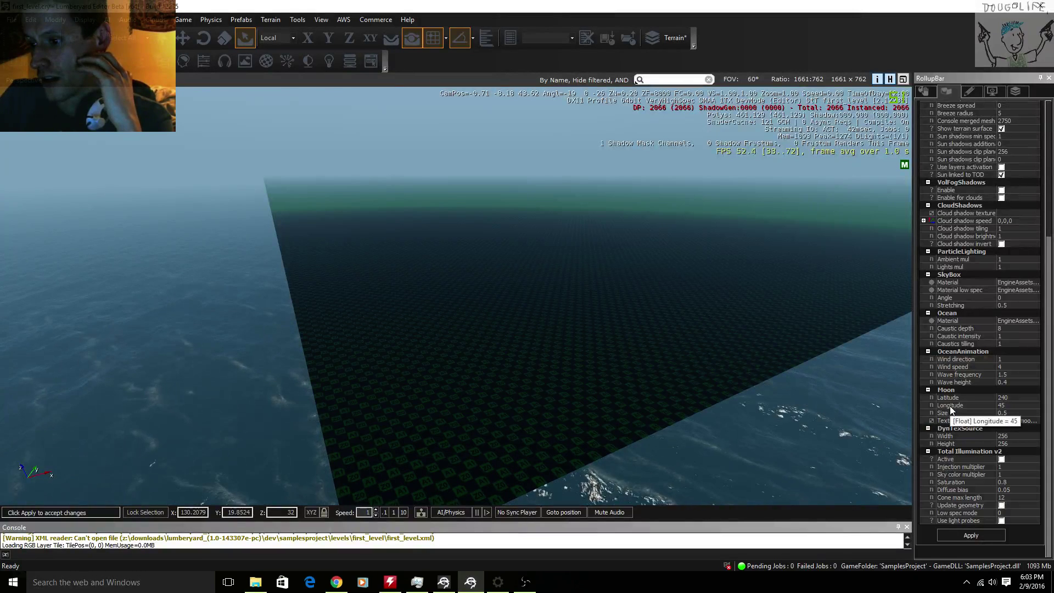
scroll(966, 447, "up", 3)
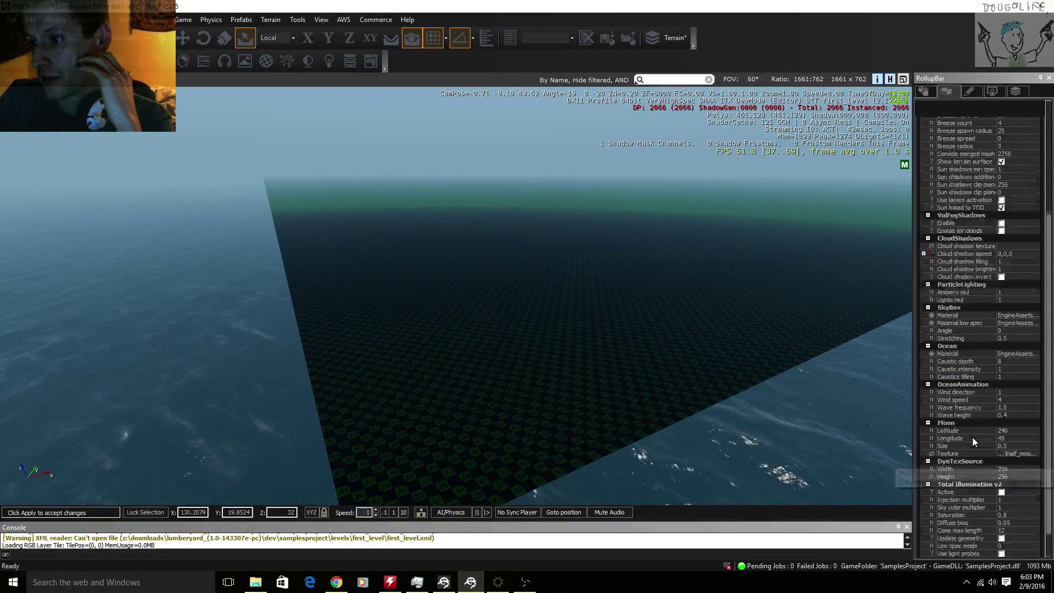
scroll(973, 437, "up", 5)
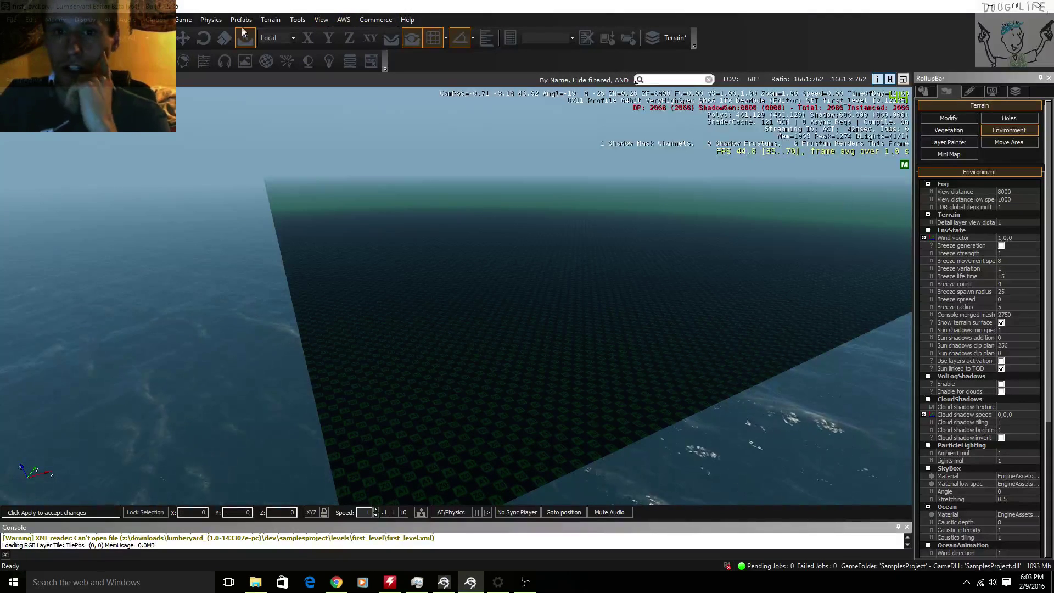
- Close the Environment panel with the Select Object button, dismissing the Prefabs menu unused
left_click(244, 19)
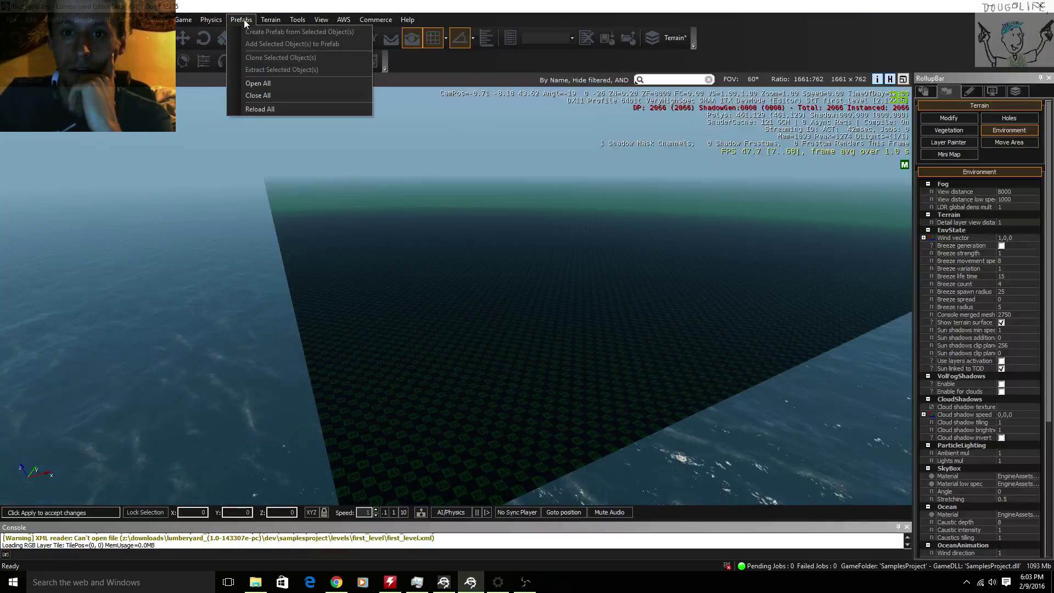
left_click(255, 81)
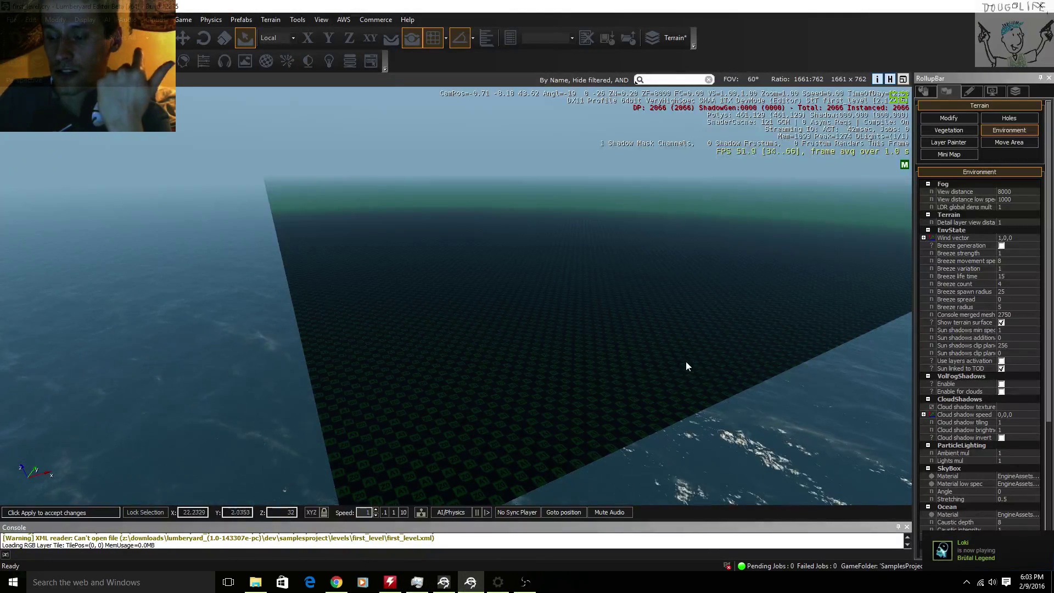
scroll(686, 361, "down", 2)
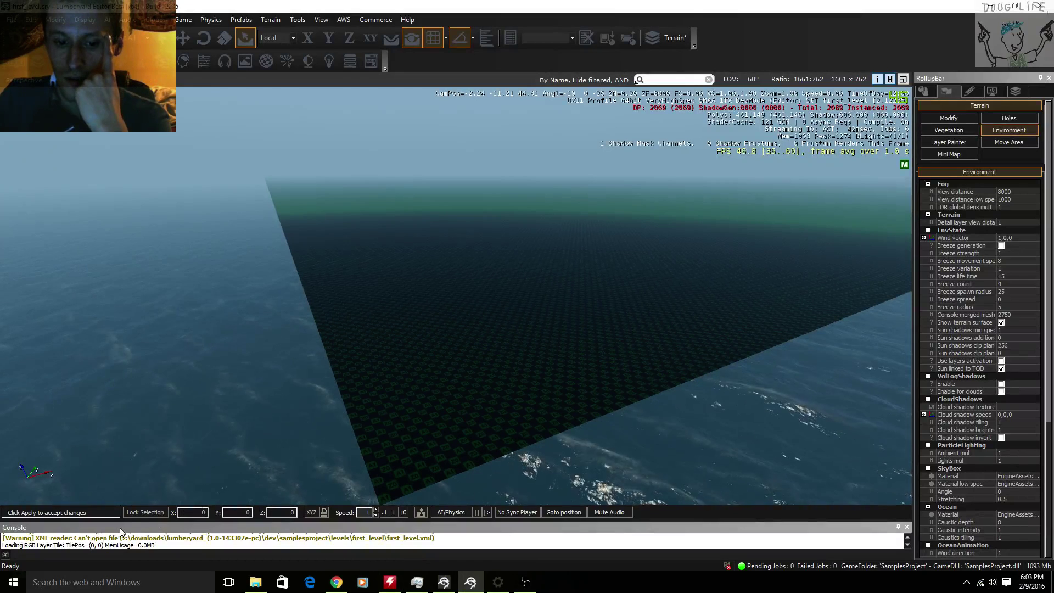
left_click(246, 38)
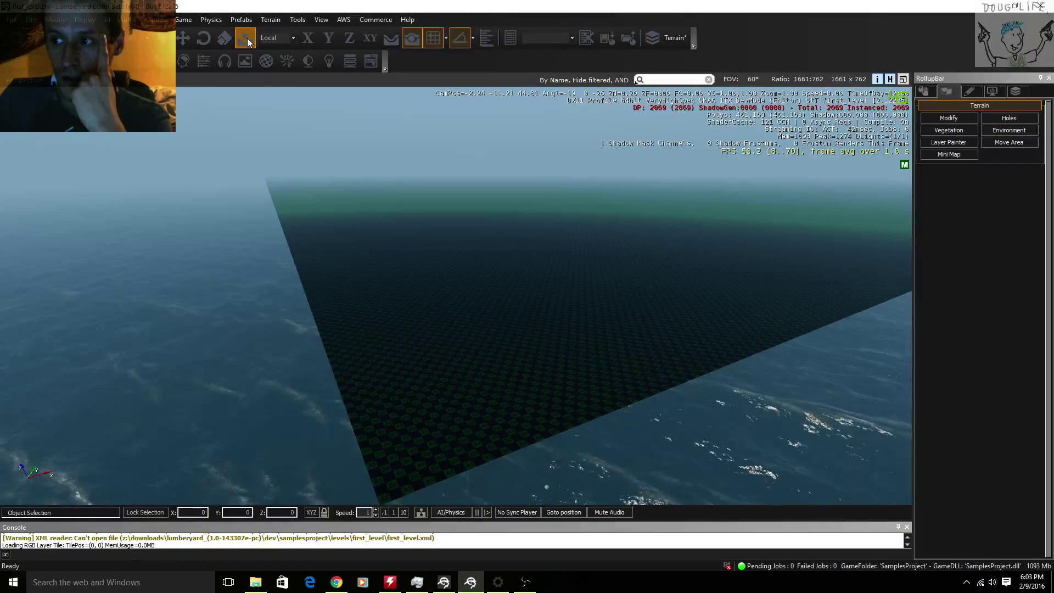
left_click(243, 21)
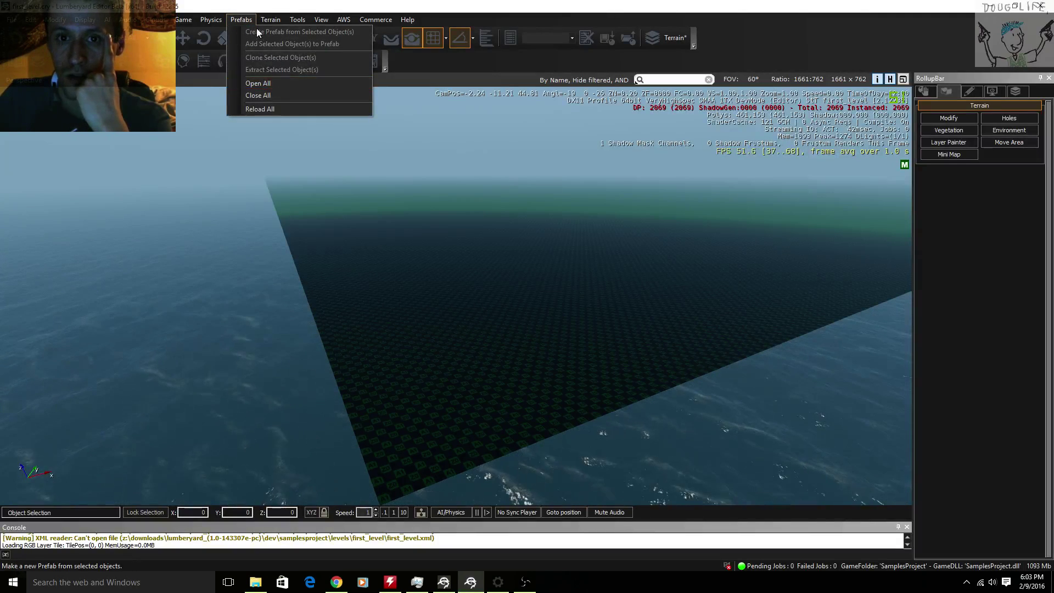
left_click(241, 21)
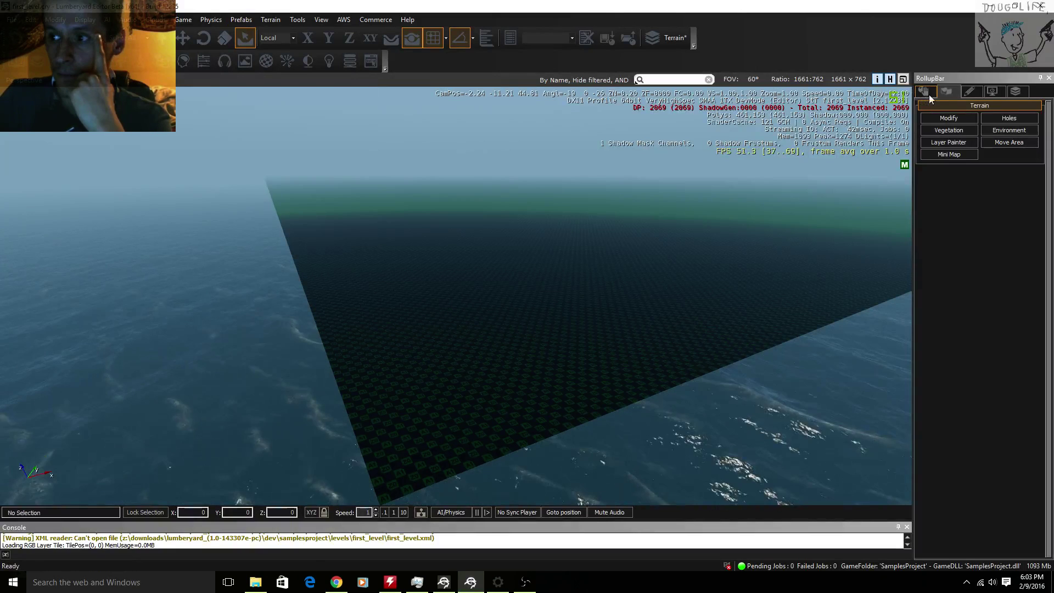
- Browse the RollupBar Modelling, Display and Layers tabs
left_click(976, 88)
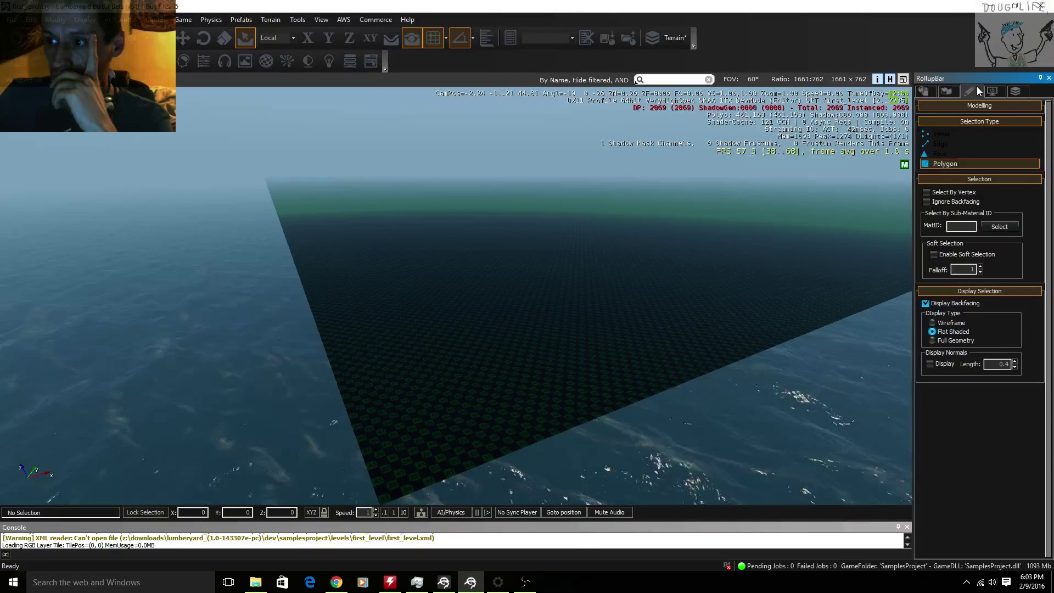
left_click(991, 91)
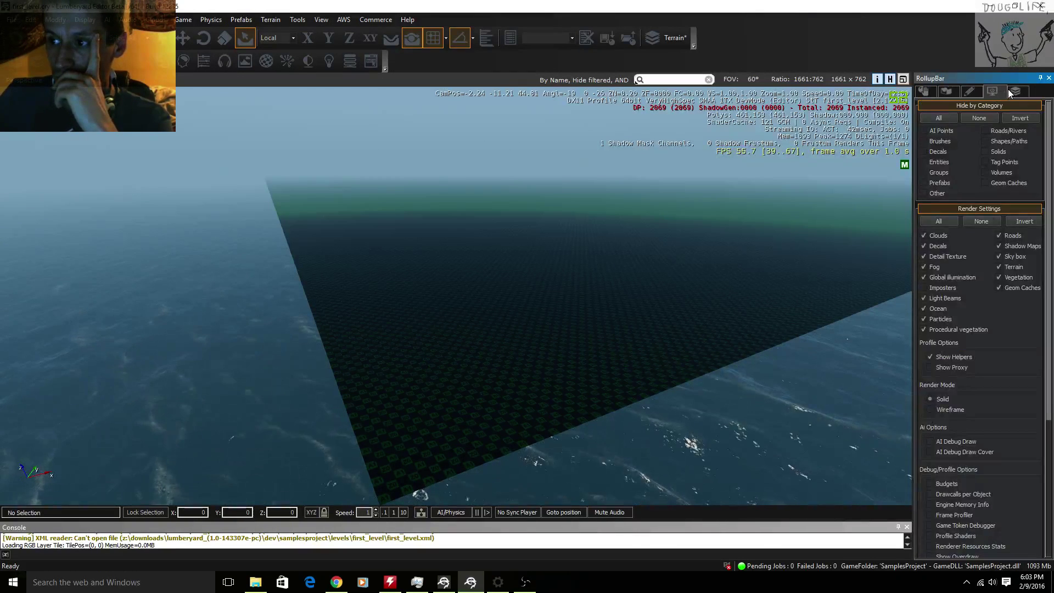
left_click(1012, 89)
left_click(1000, 89)
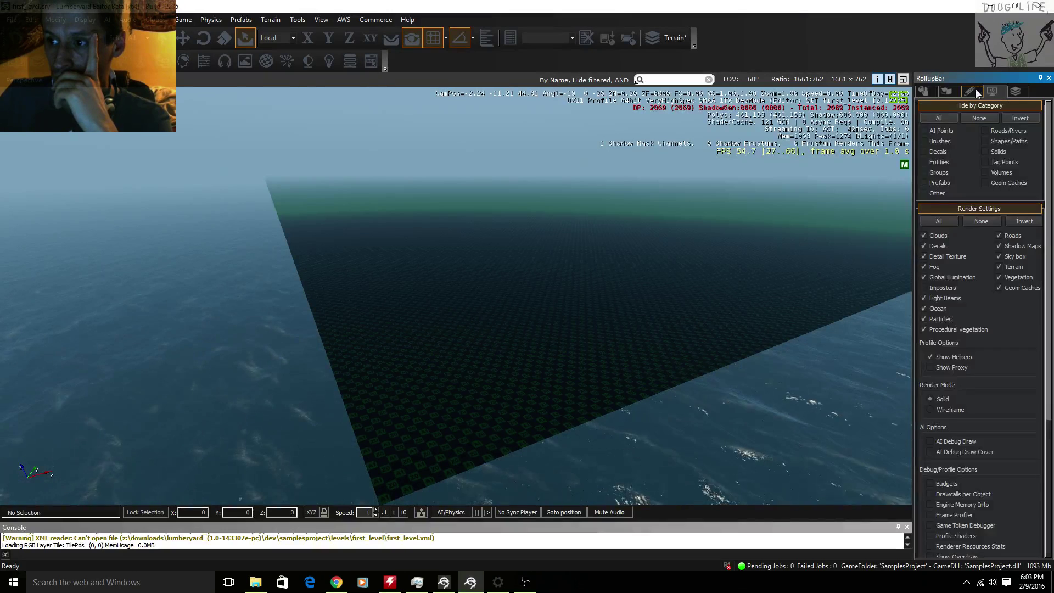
left_click(1012, 89)
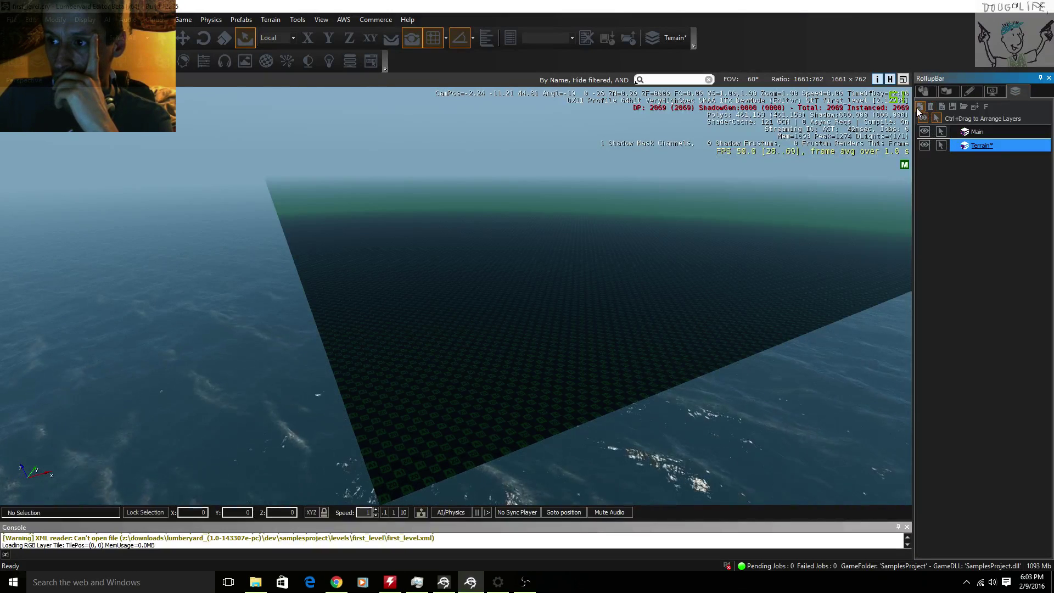
- Start a layer import, cancel it, and return to the Display render settings
left_click(964, 107)
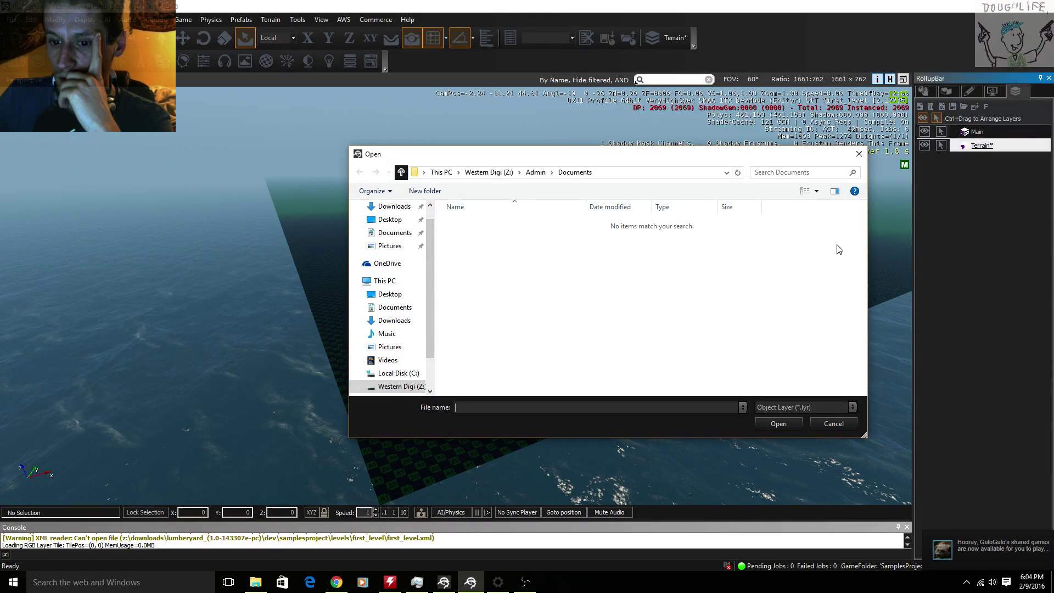
left_click(857, 156)
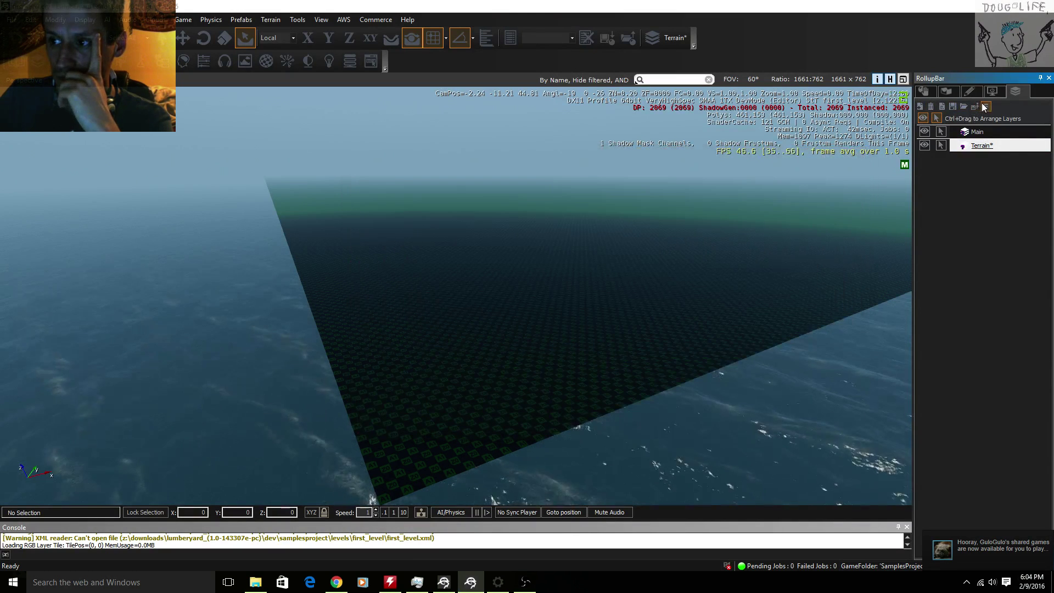
left_click(990, 92)
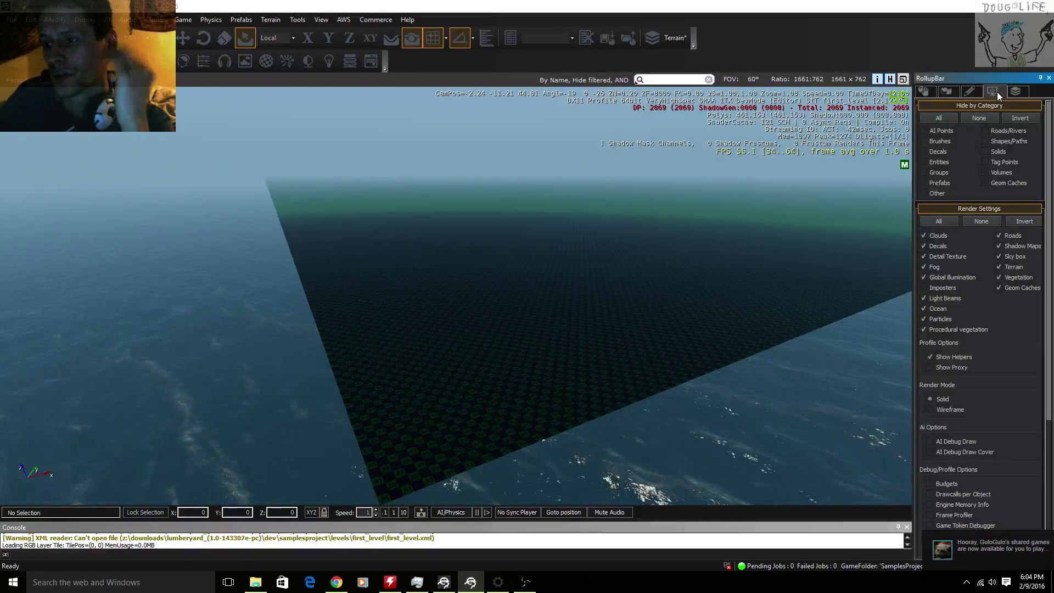
- In the Brush library, expand Objects > charactermodels > r0-b and preview the robot model
left_click(926, 92)
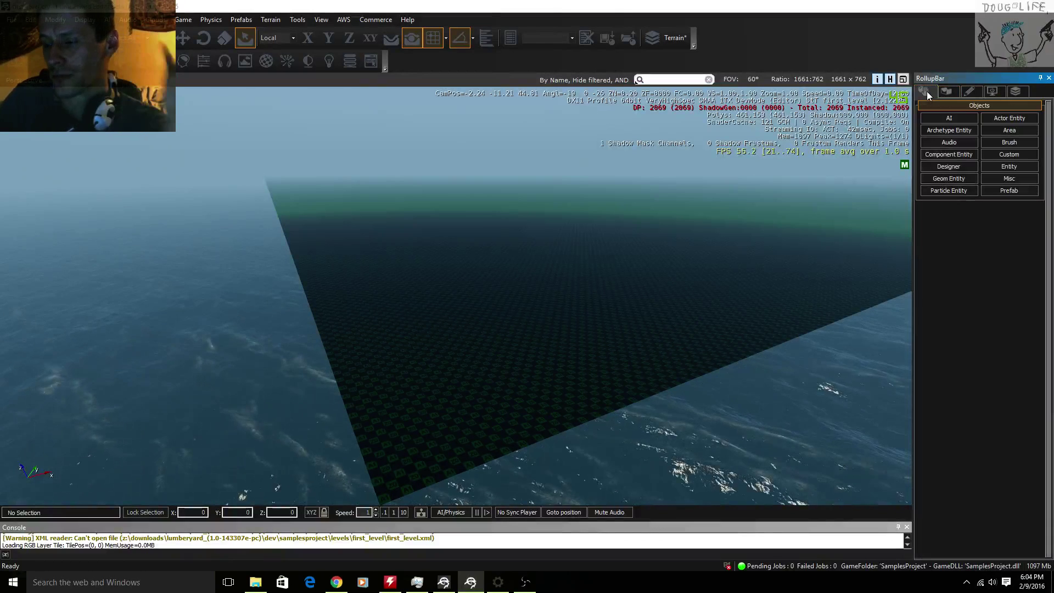
left_click(1009, 144)
left_click(926, 222)
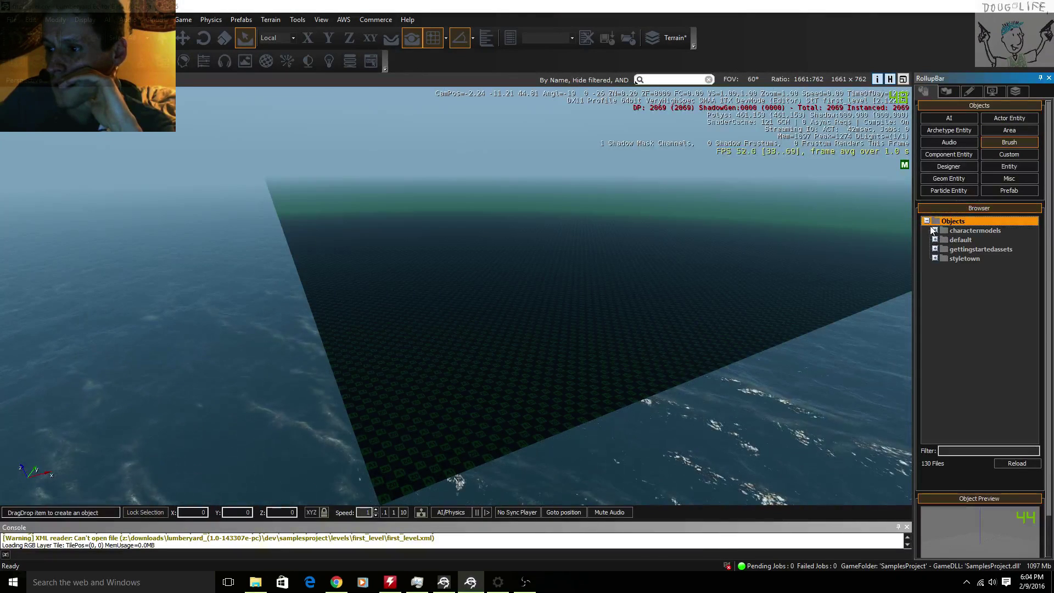
left_click(933, 230)
left_click(942, 240)
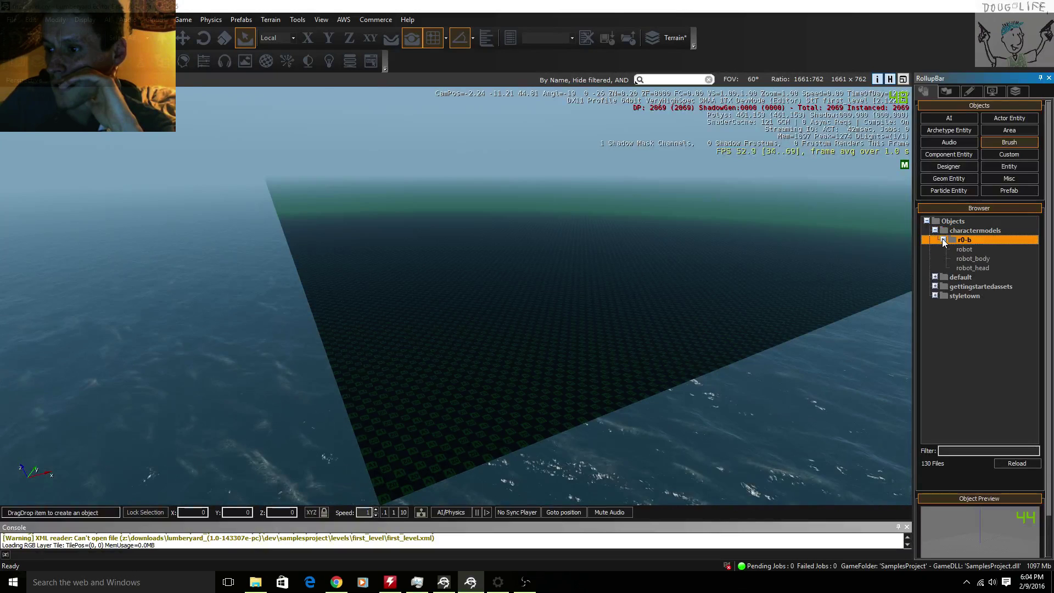
left_click(963, 249)
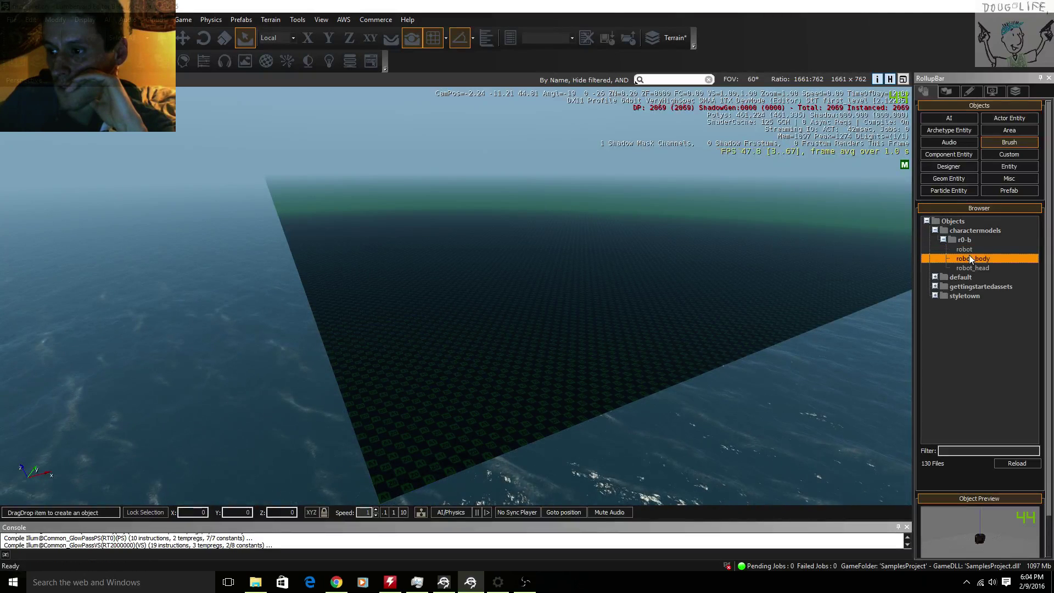
- Drag the robot model onto the terrain and orbit the view around it
left_click_drag(938, 261, 479, 328)
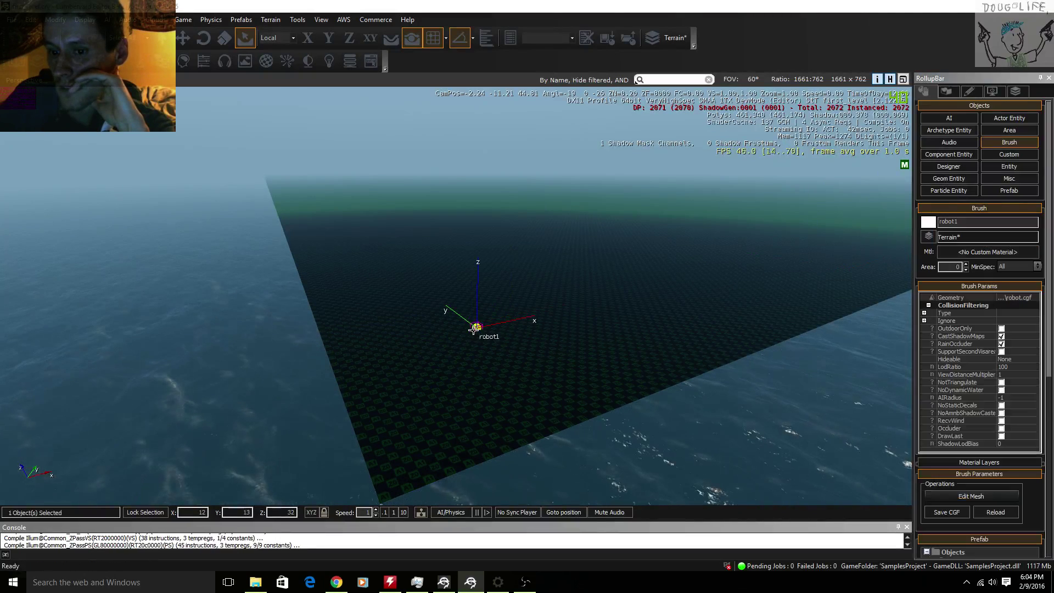
key("w")
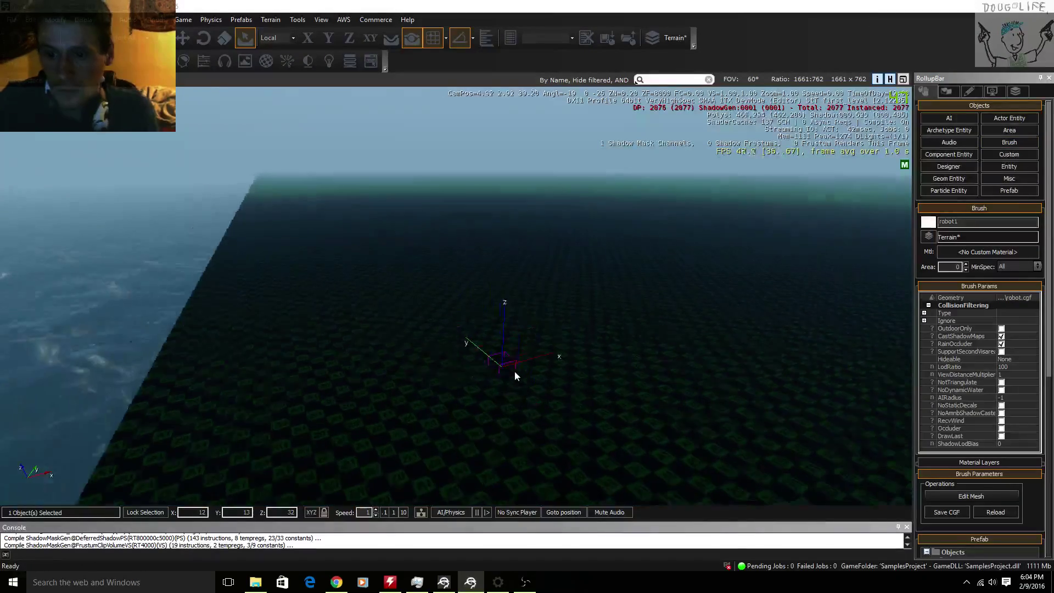
right_click_drag(650, 390, 666, 418)
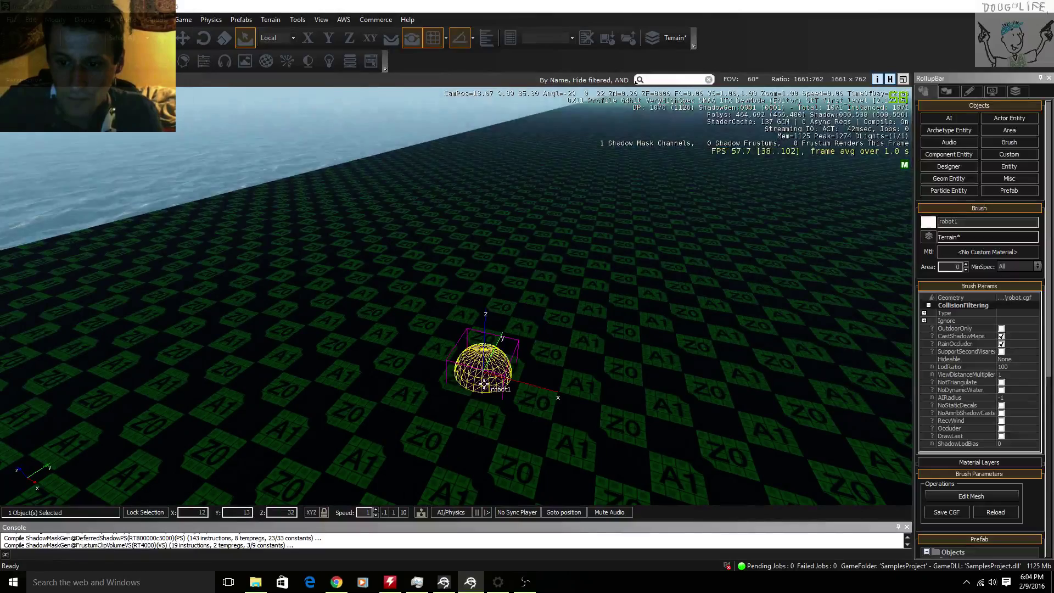
scroll(387, 377, "down", 3)
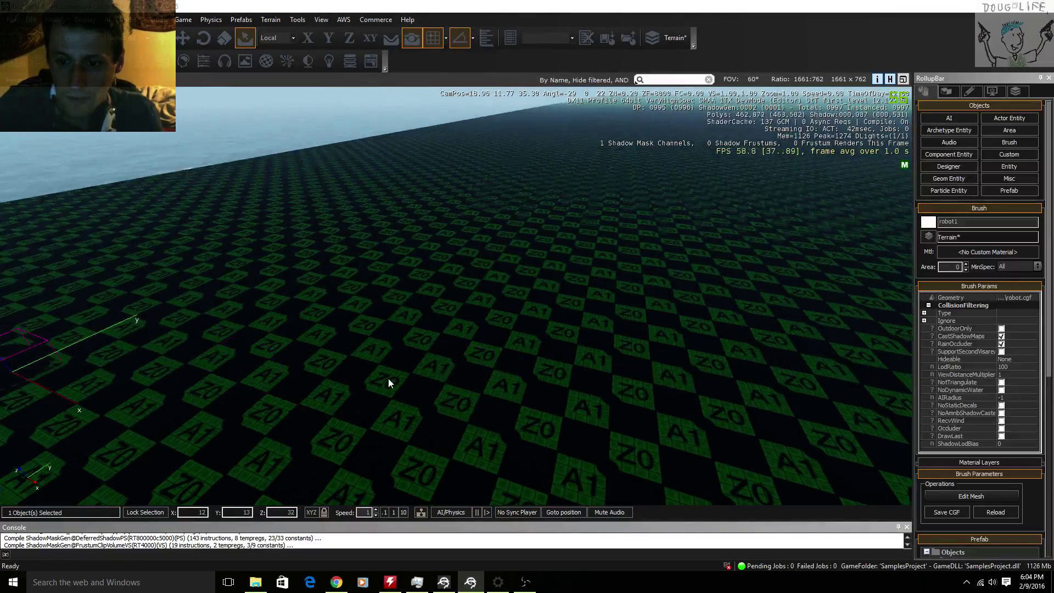
scroll(467, 351, "down", 3)
scroll(455, 367, "down", 3)
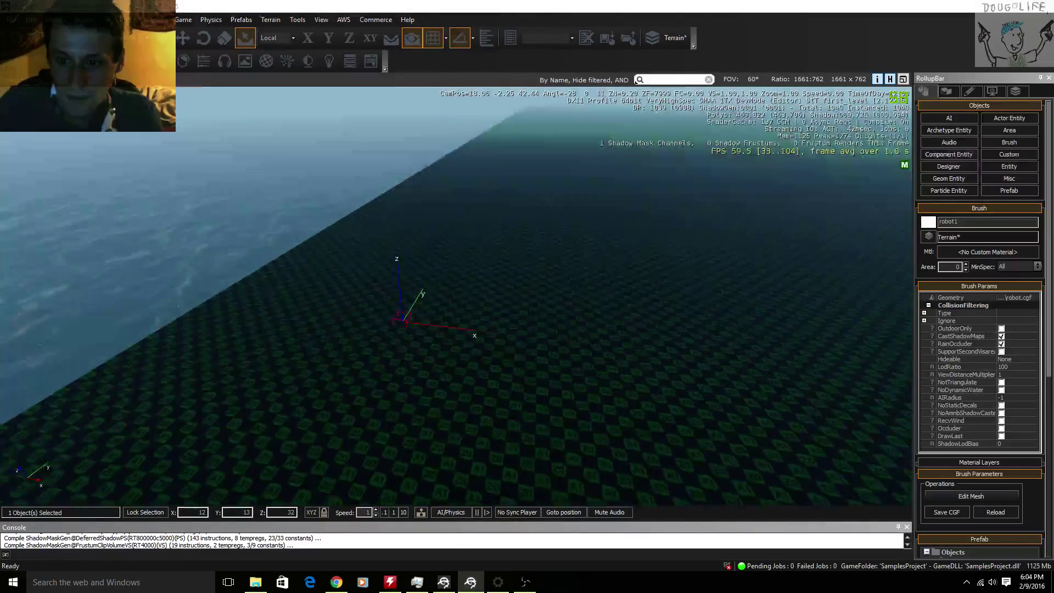
right_click_drag(455, 366, 407, 362)
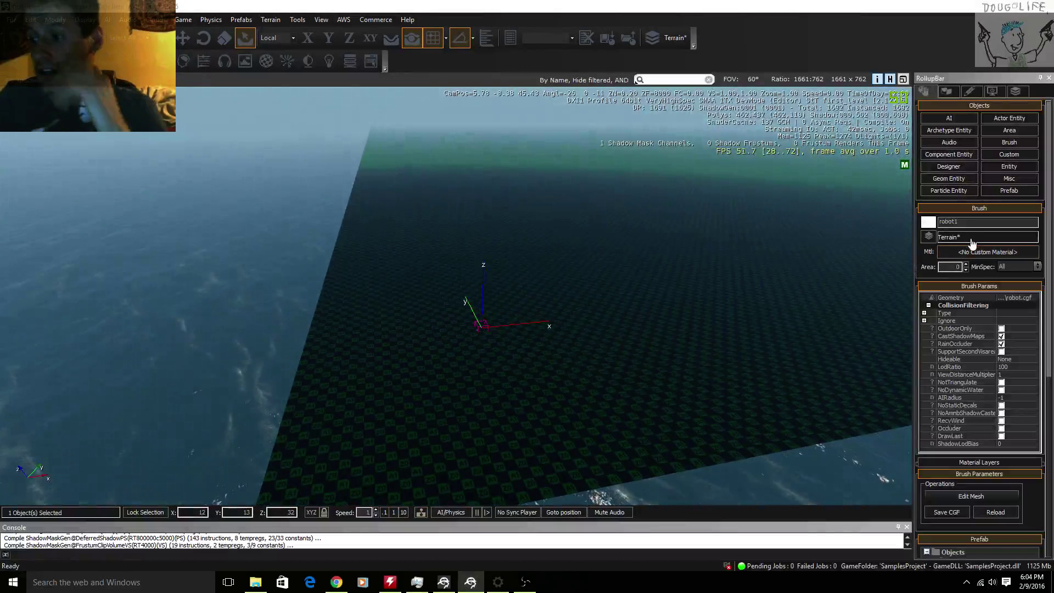
- Enter Fred as the robot brush object's name
right_click(972, 235)
left_click(990, 236)
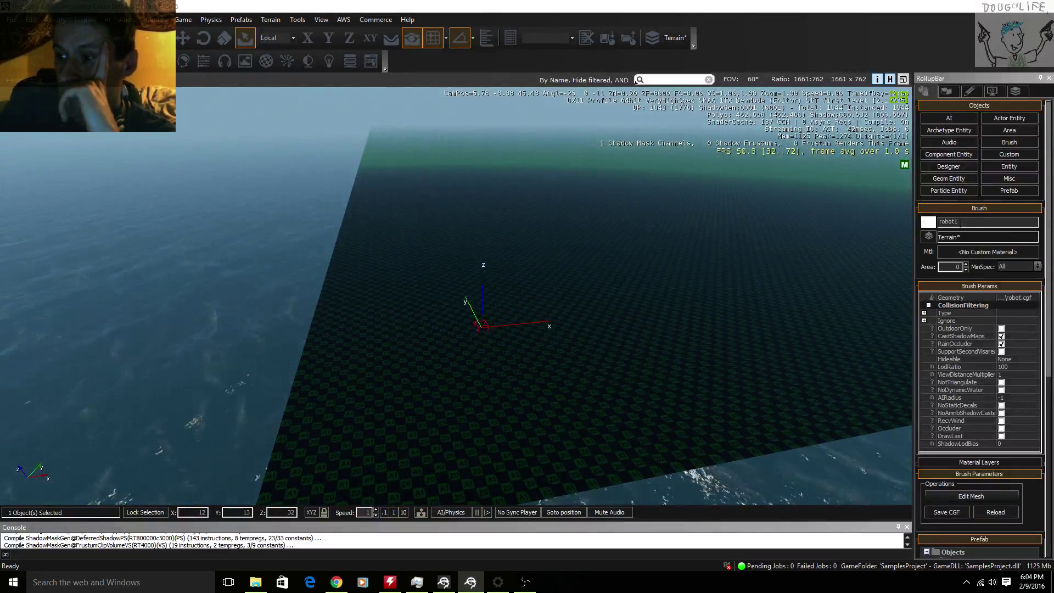
type("1")
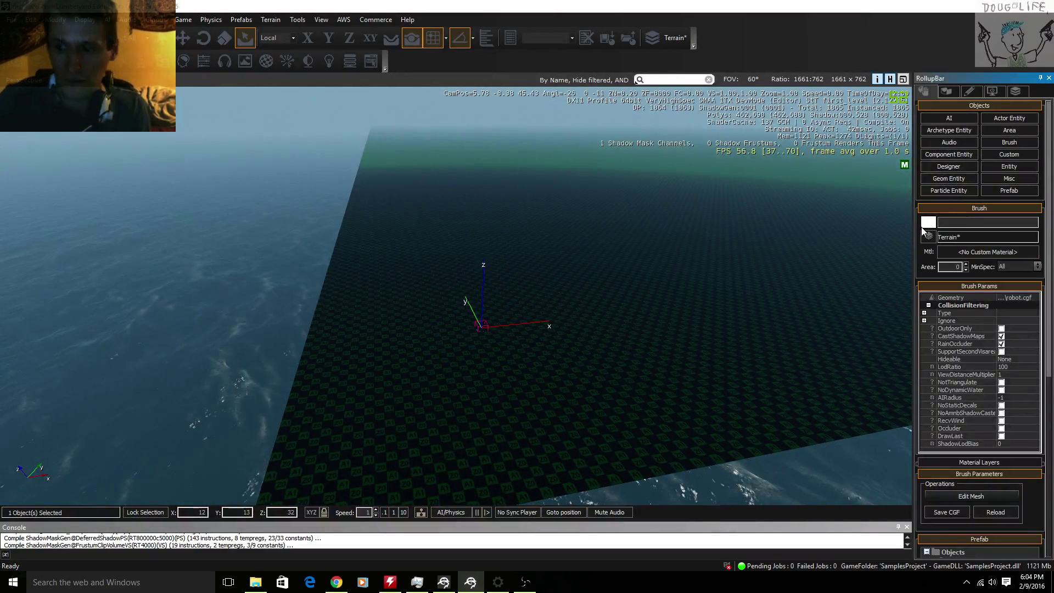
type("Fred")
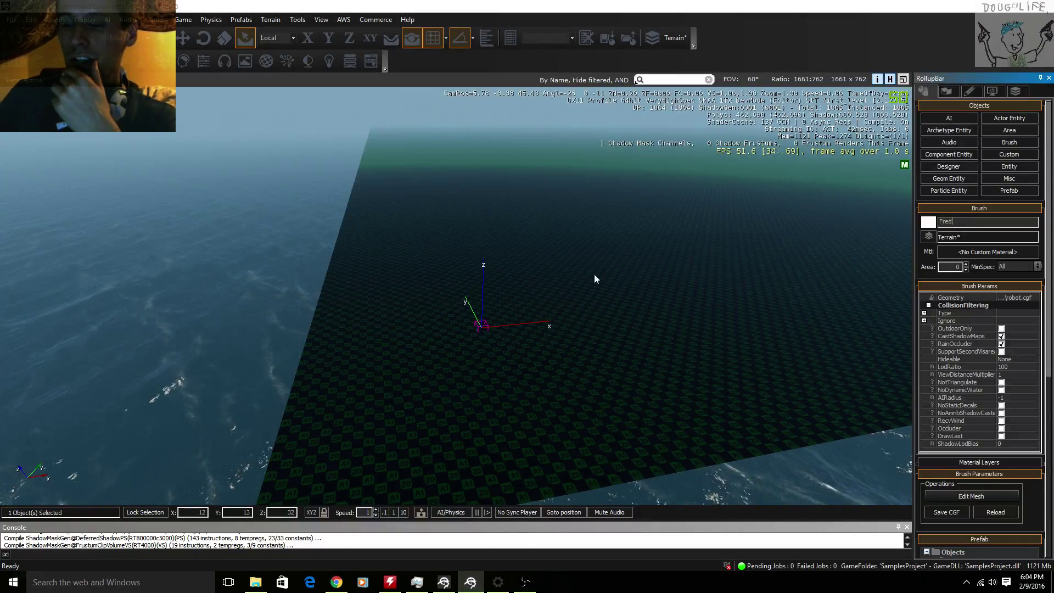
- Switch the active layer to Main, back to Terrain*, then enable Follow Terrain and Snap to Objects
left_click(663, 38)
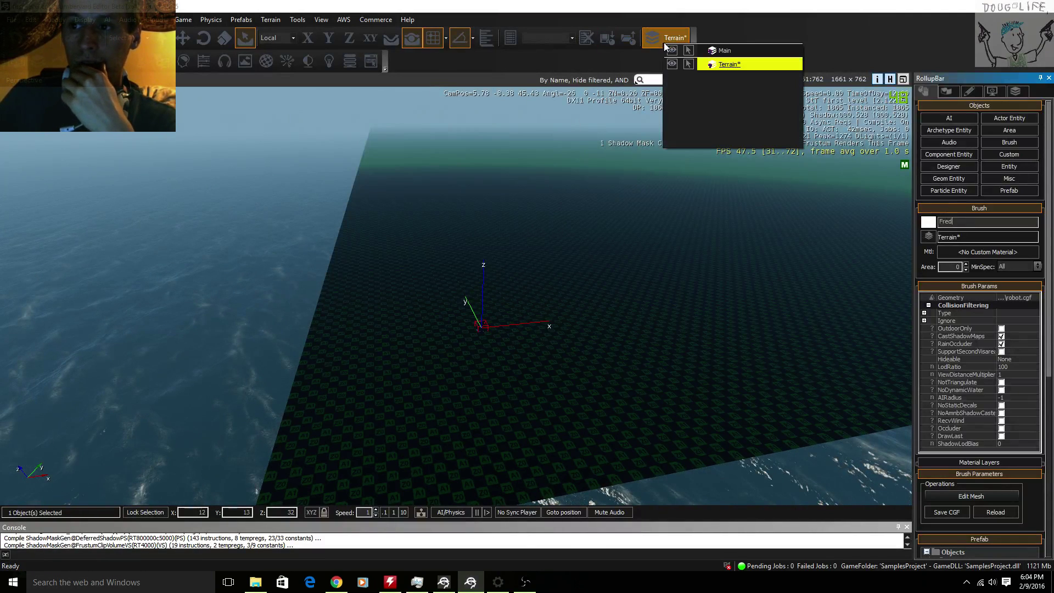
left_click(718, 55)
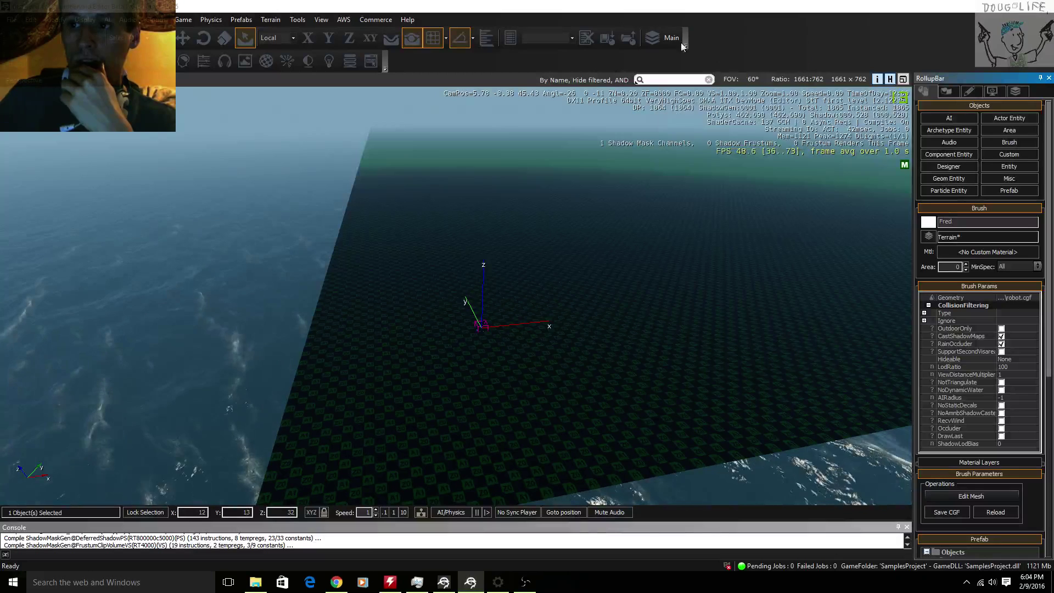
left_click(681, 42)
left_click(723, 56)
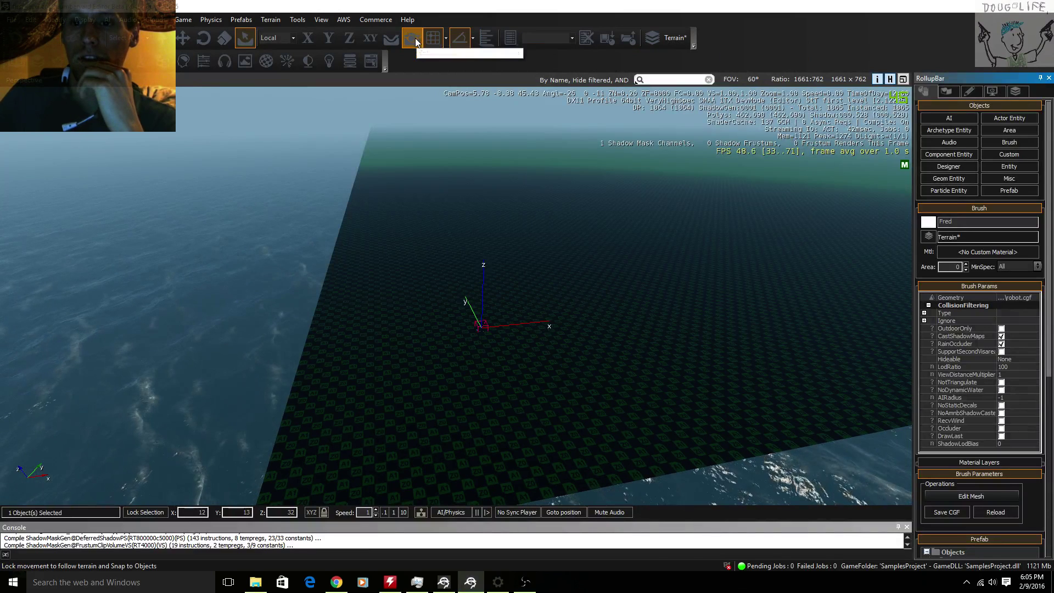
left_click(392, 41)
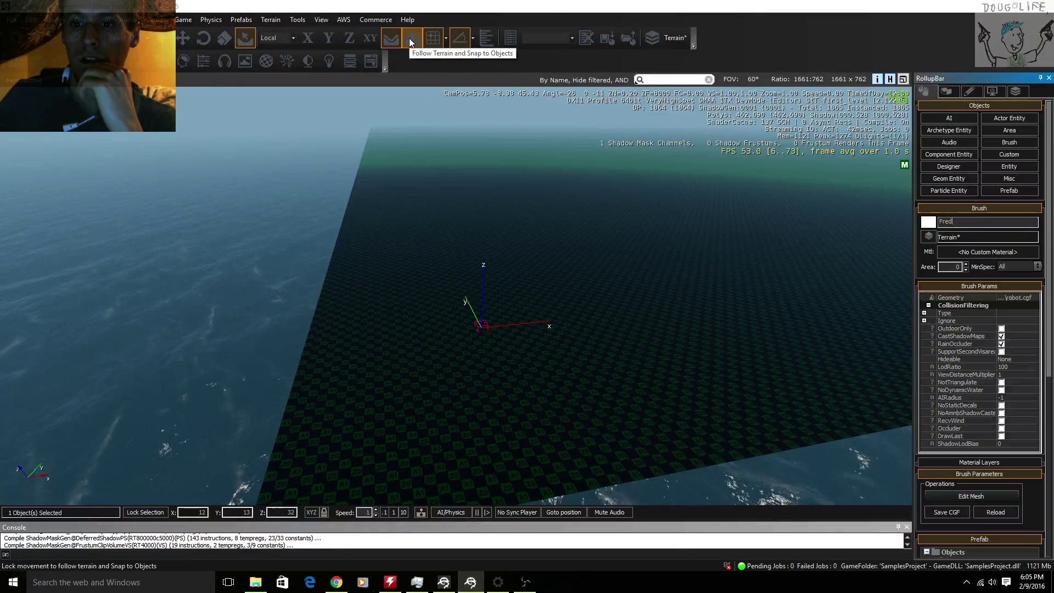
left_click(411, 41)
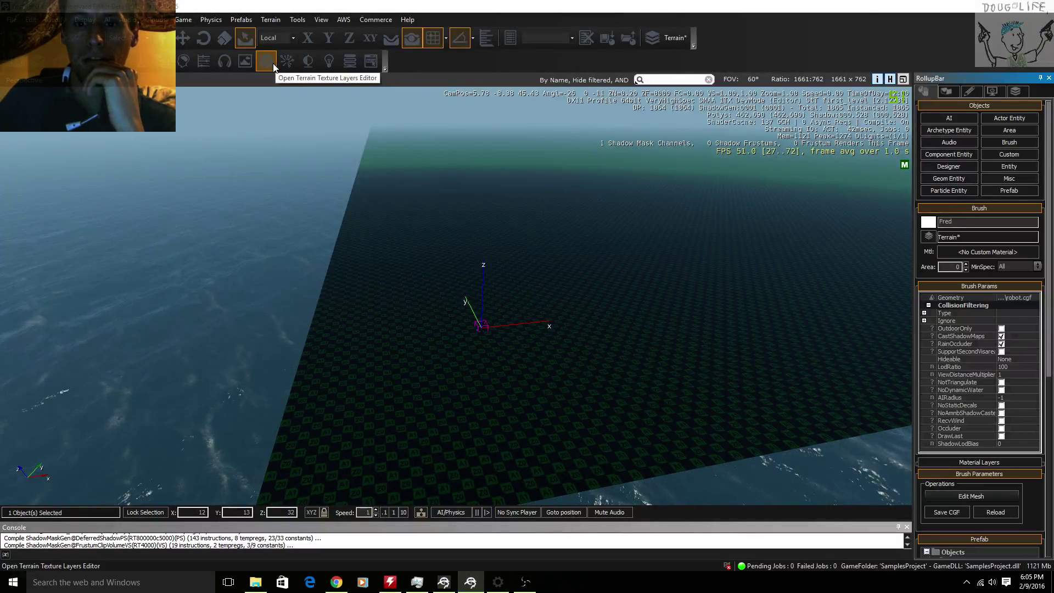
- Open the Terrain Editor and select the Rise/Lower brush
left_click(245, 61)
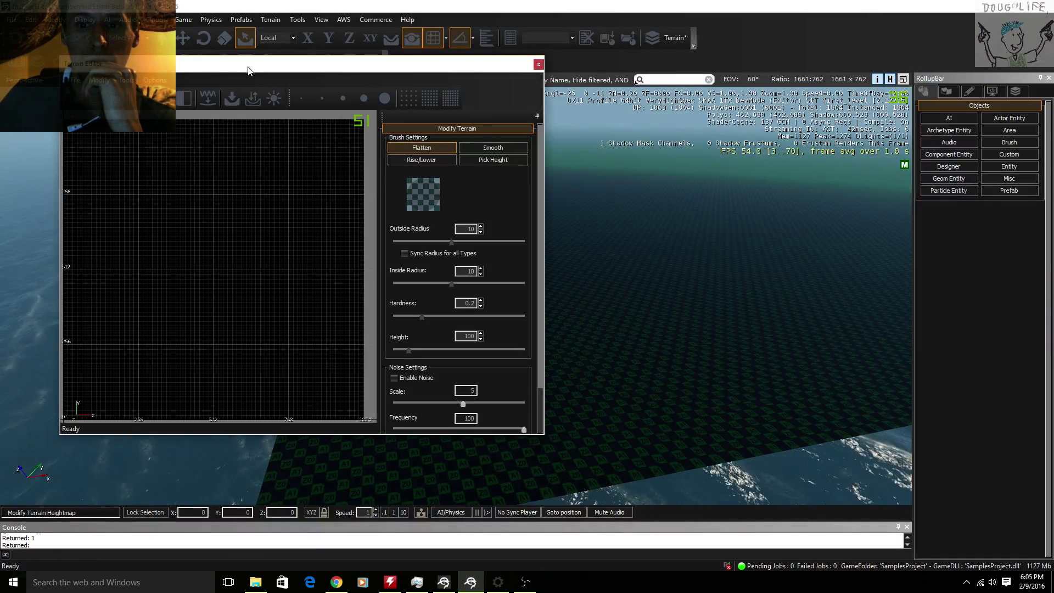
scroll(204, 330, "down", 3)
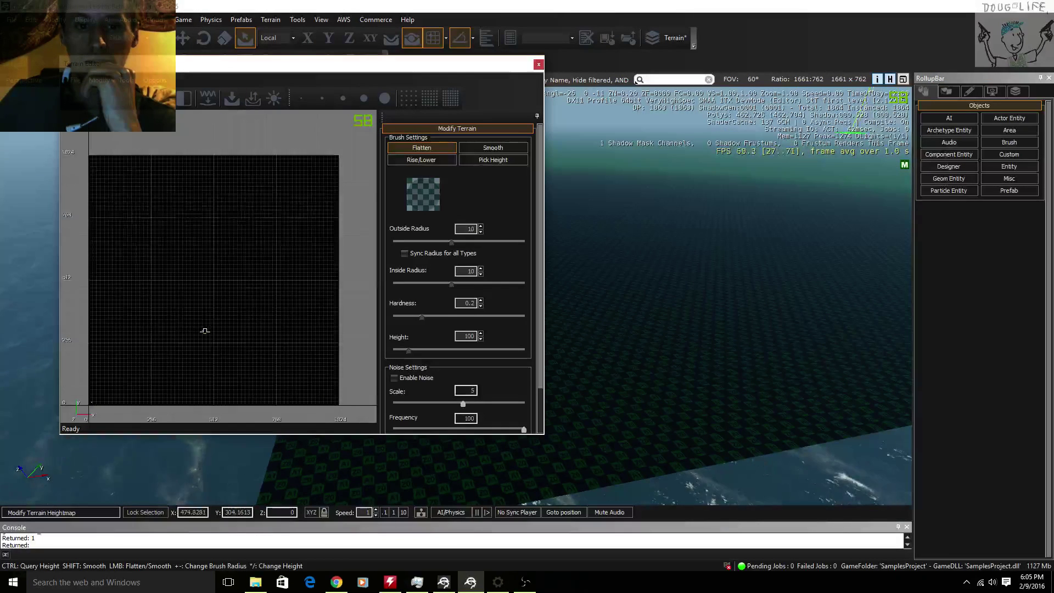
scroll(204, 330, "down", 1)
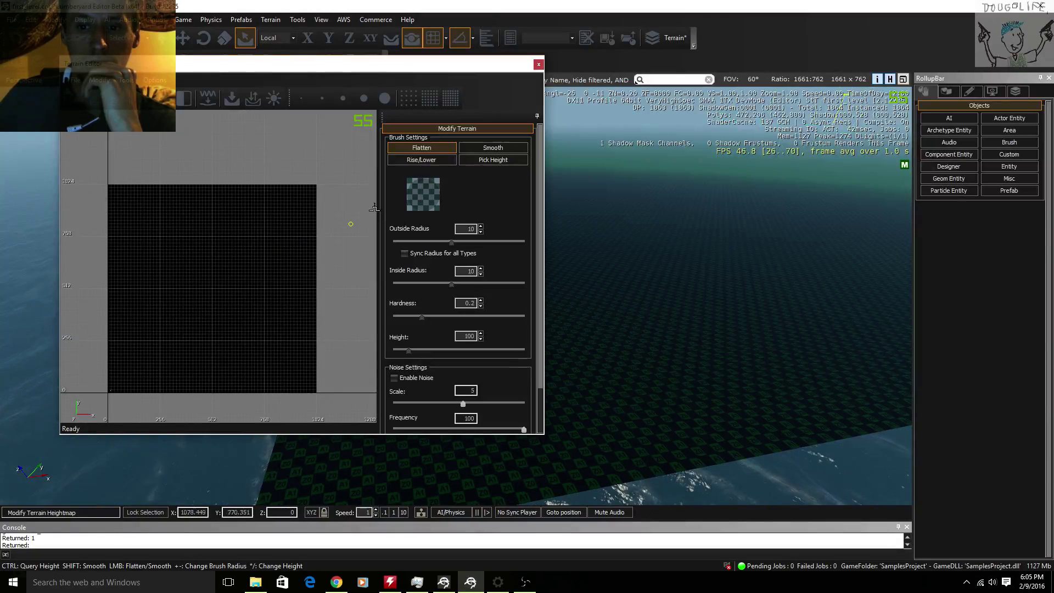
left_click(435, 163)
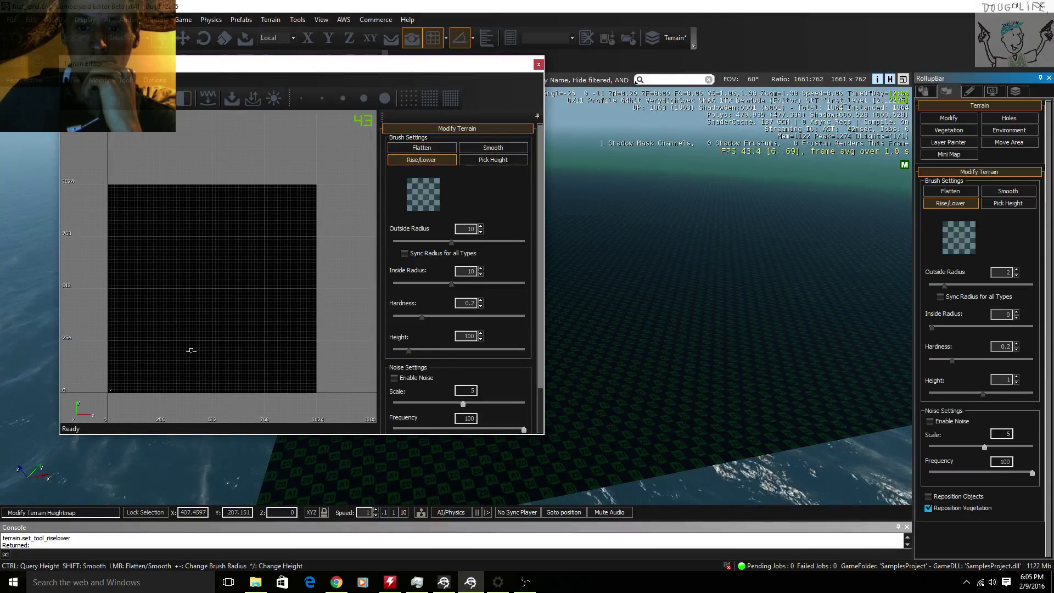
scroll(179, 348, "down", 2)
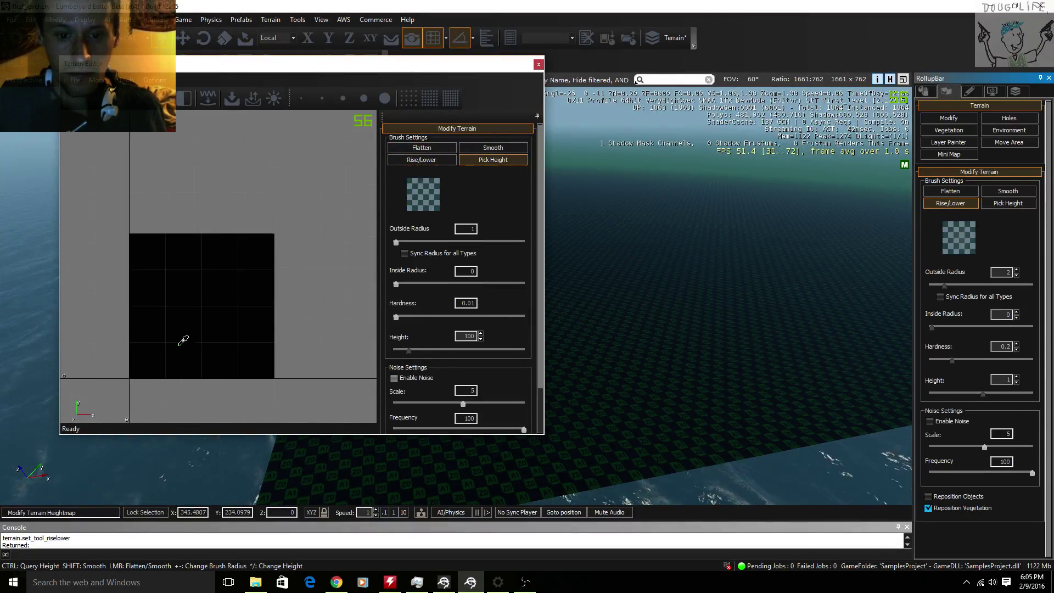
scroll(183, 340, "up", 4, "ctrl")
scroll(183, 340, "down", 2)
scroll(183, 340, "up", 3)
scroll(183, 341, "down", 3)
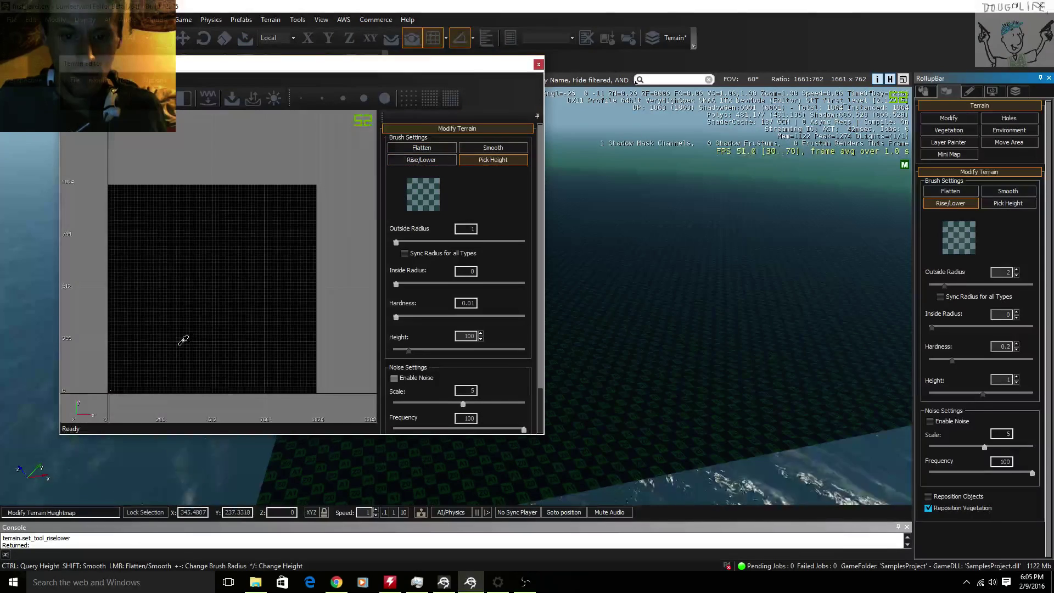
scroll(183, 340, "up", 2)
scroll(183, 340, "down", 2)
- Sample the heightmap with Pick Height and set the brush height to 0
left_click(169, 331)
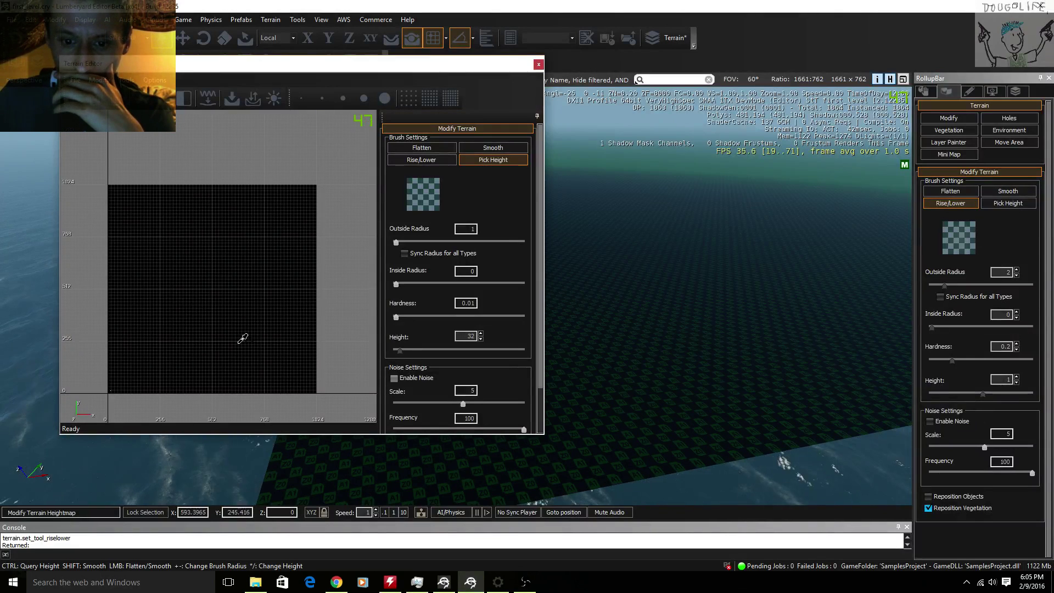
scroll(306, 266, "up", 1)
scroll(291, 267, "up", 1)
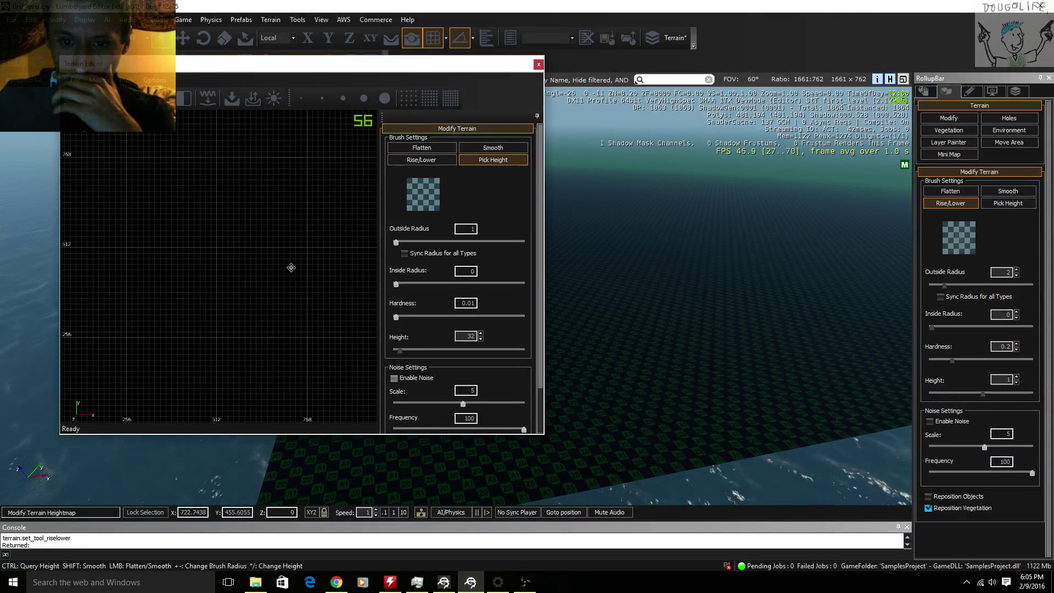
scroll(289, 266, "down", 2)
middle_click_drag(290, 266, 324, 216)
scroll(136, 333, "up", 3)
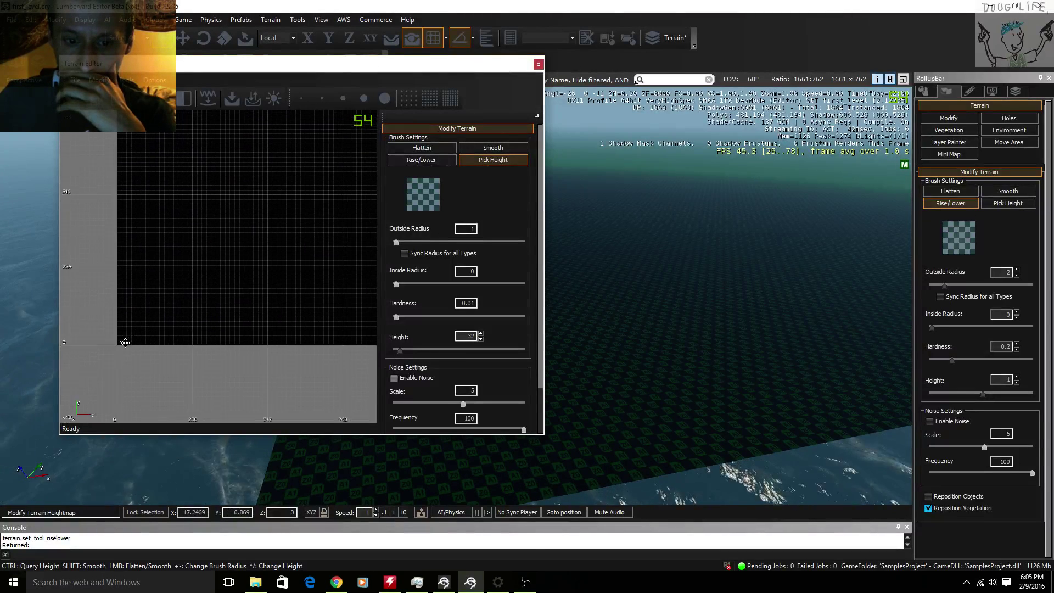
scroll(143, 333, "up", 3)
scroll(154, 335, "up", 3)
middle_click_drag(165, 335, 185, 338)
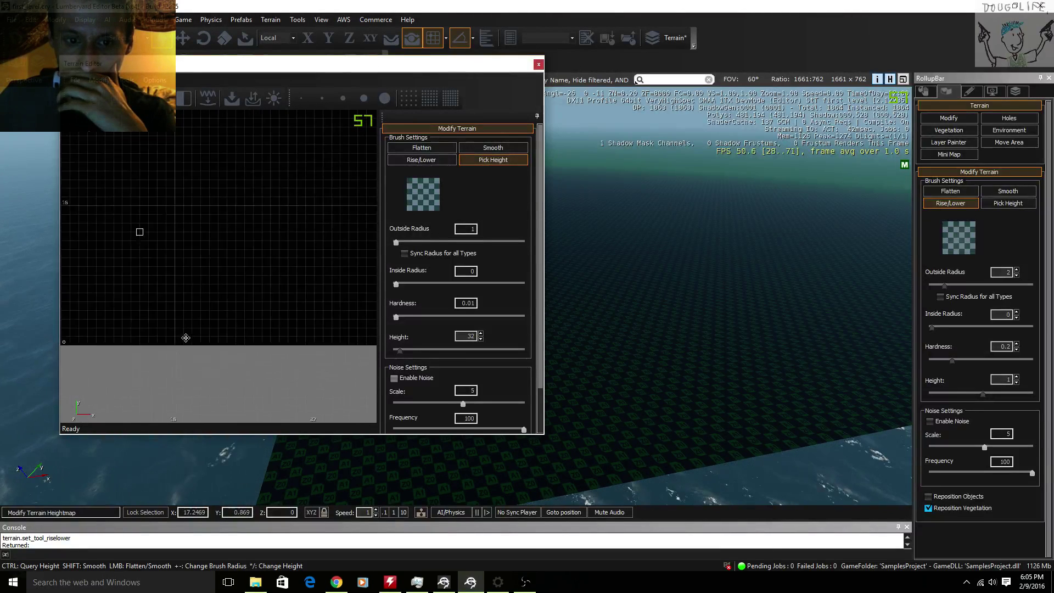
scroll(158, 275, "down", 3)
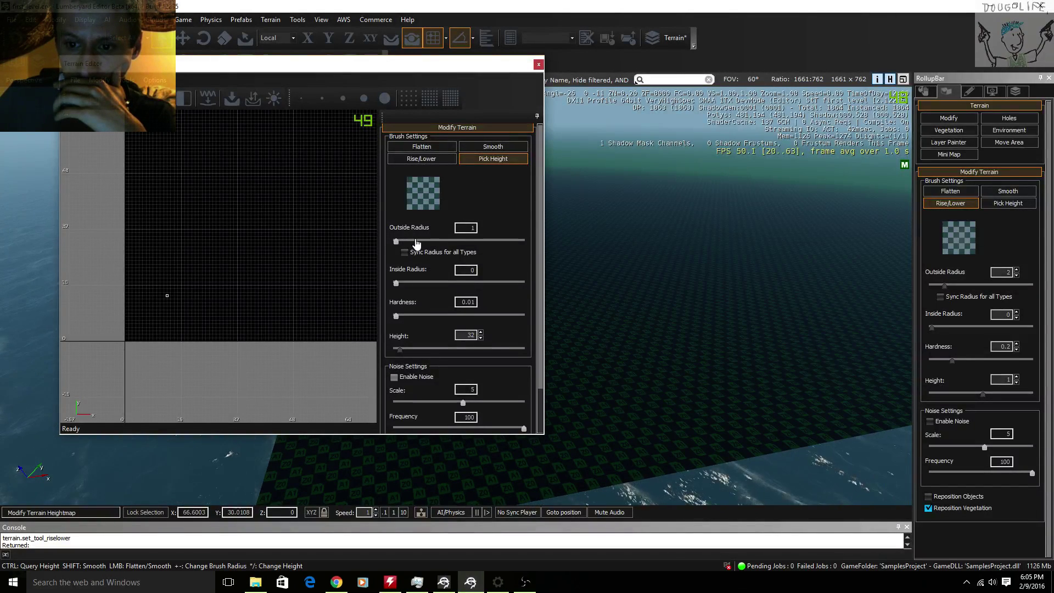
scroll(460, 377, "down", 1)
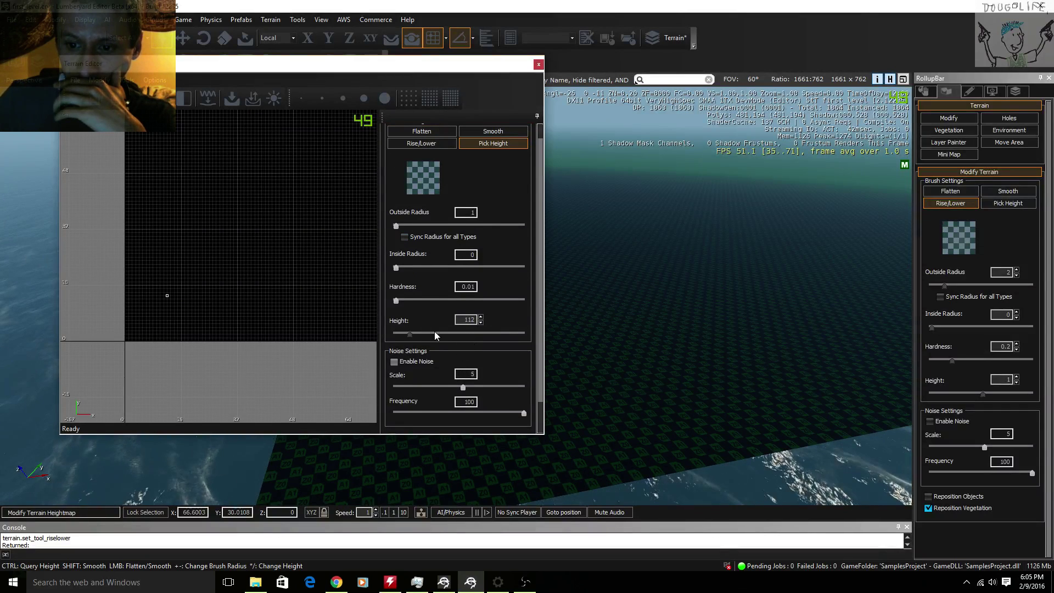
left_click_drag(435, 333, 424, 333)
scroll(435, 370, "down", 2)
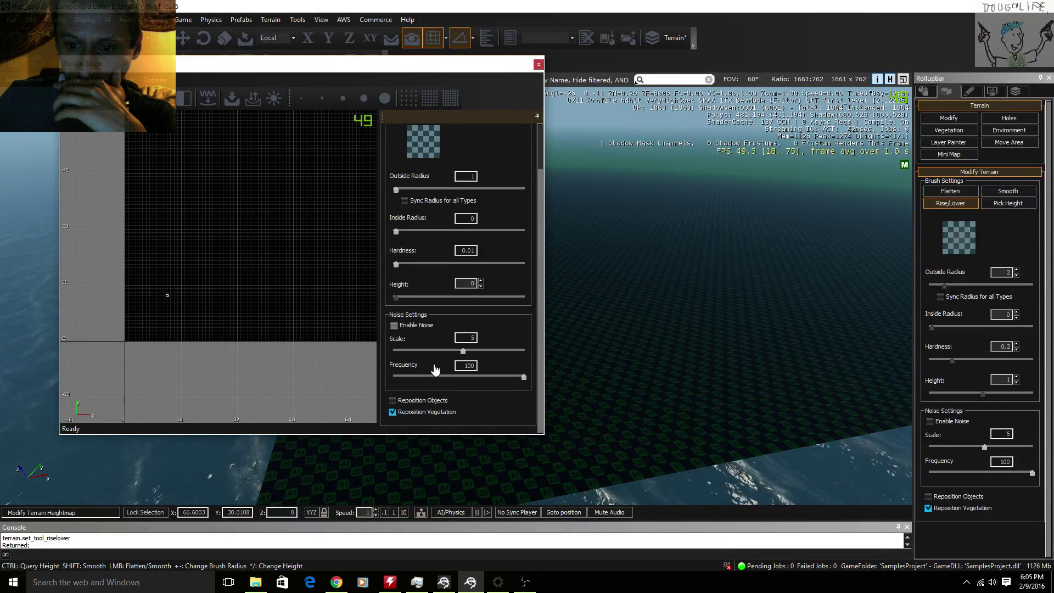
scroll(427, 396, "up", 3)
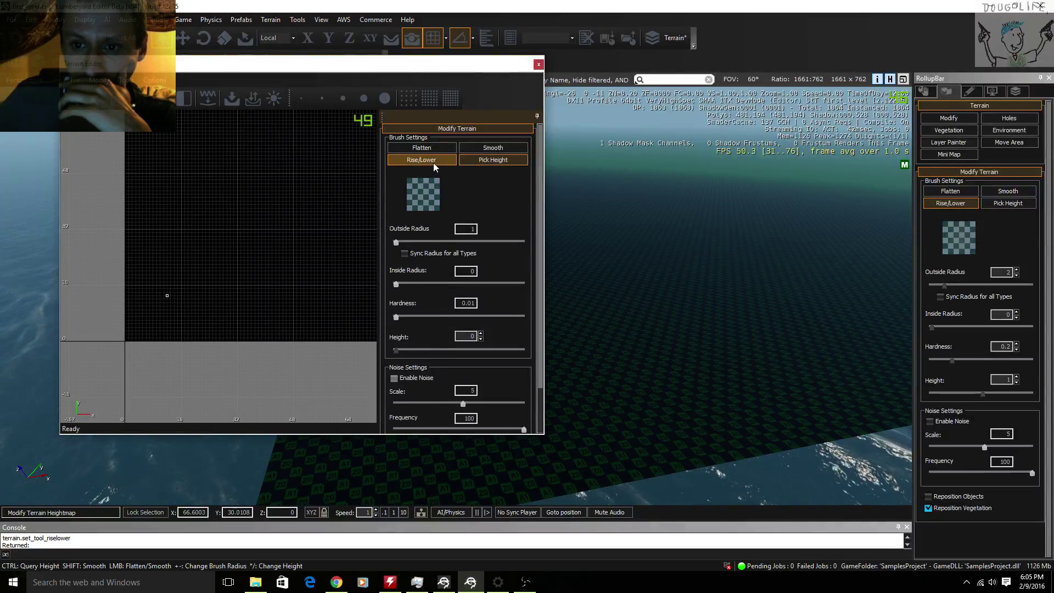
- Switch the terrain brush to Smooth and sample the terrain height on the heightmap
left_click(469, 147)
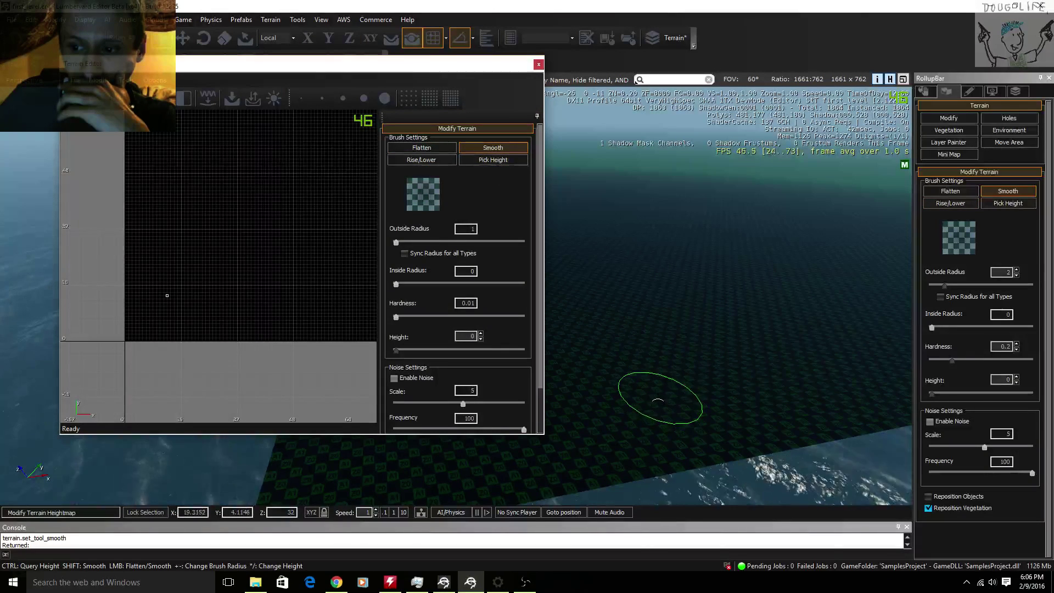
right_click_drag(663, 362, 669, 364)
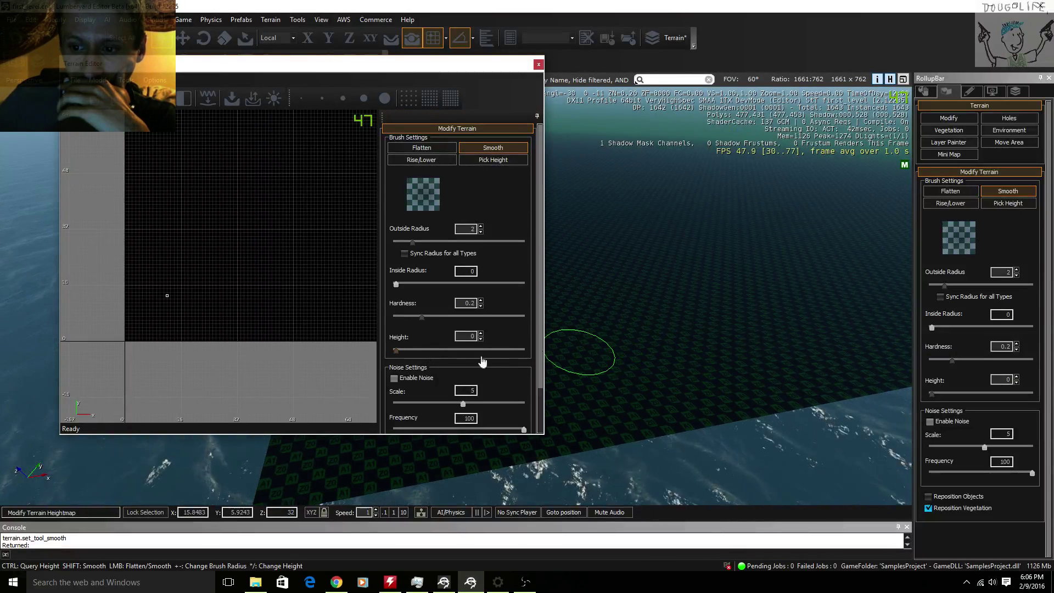
left_click(396, 350)
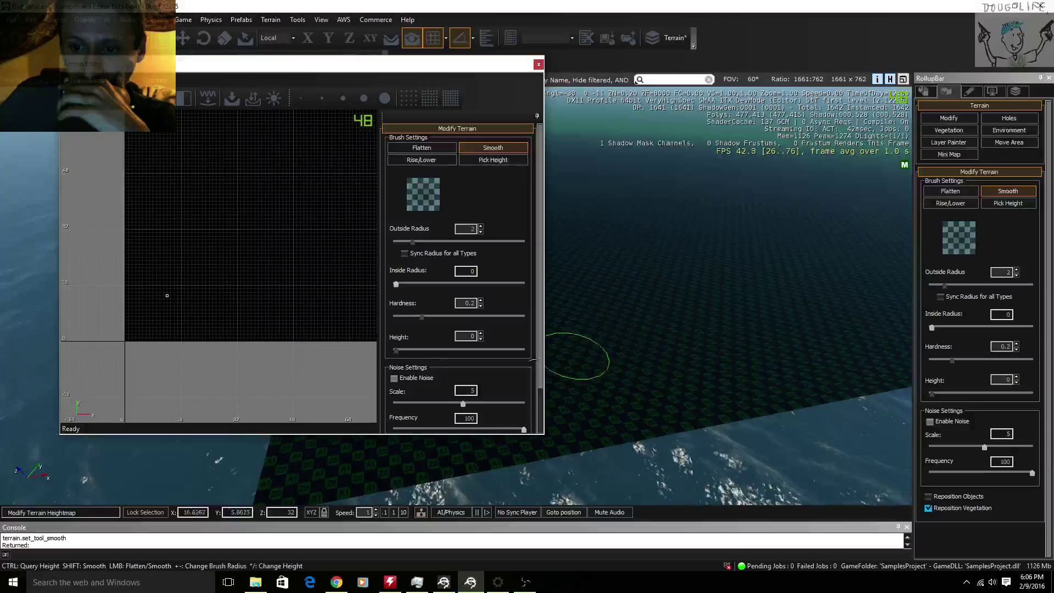
left_click(395, 351)
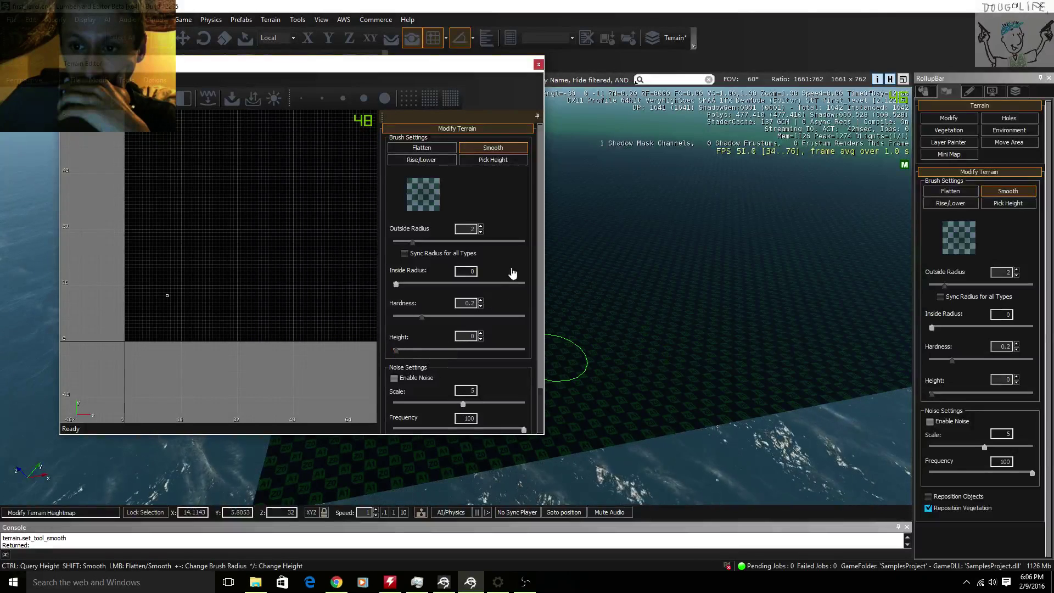
key("ctrl")
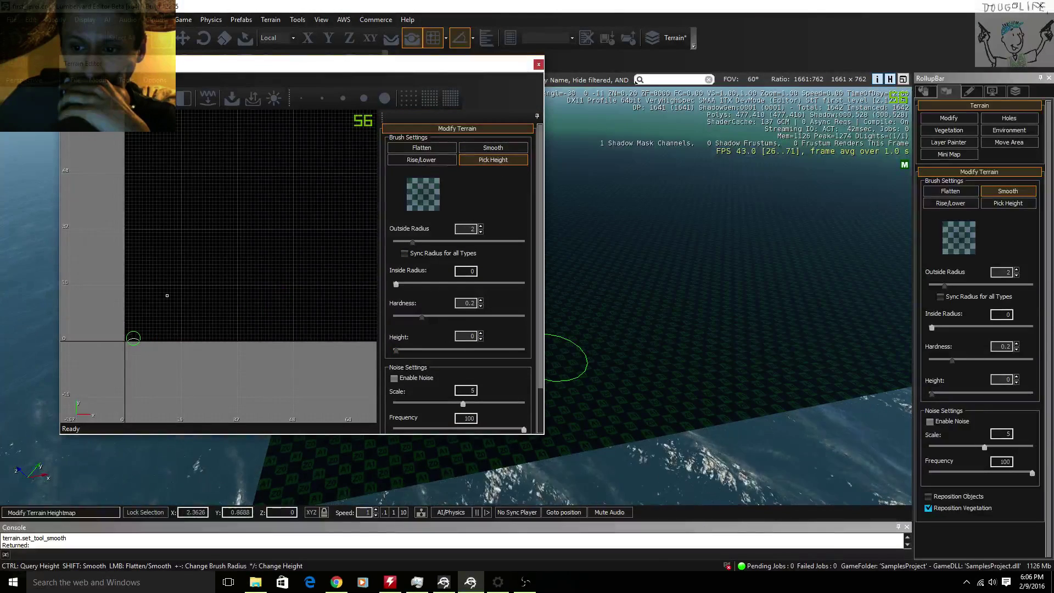
middle_click_drag(157, 328, 156, 321)
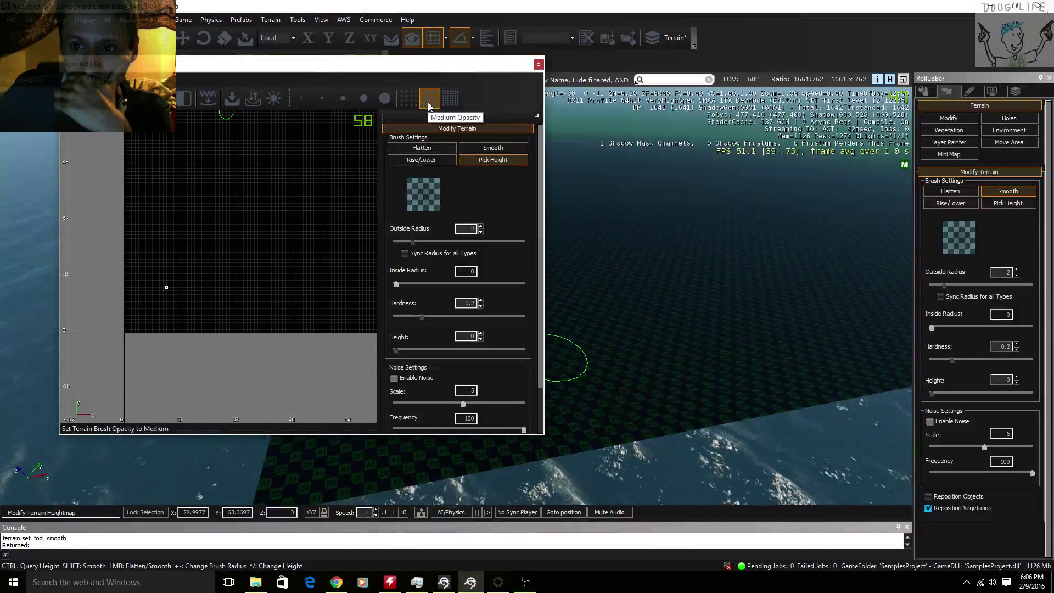
- Set the Smooth brush to hardness 1 and outside radius 100
left_click(448, 105)
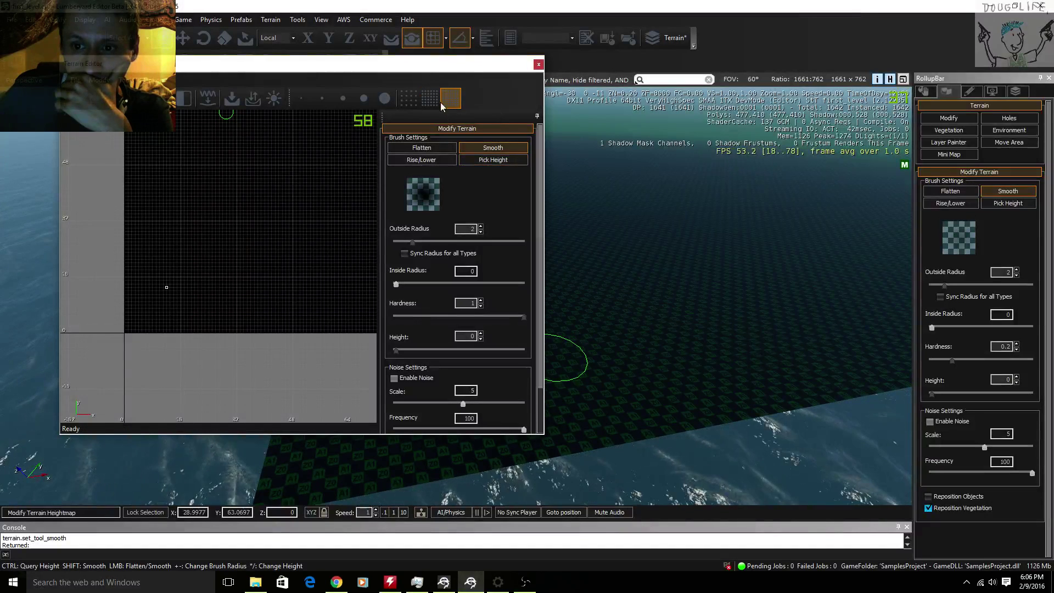
left_click(385, 98)
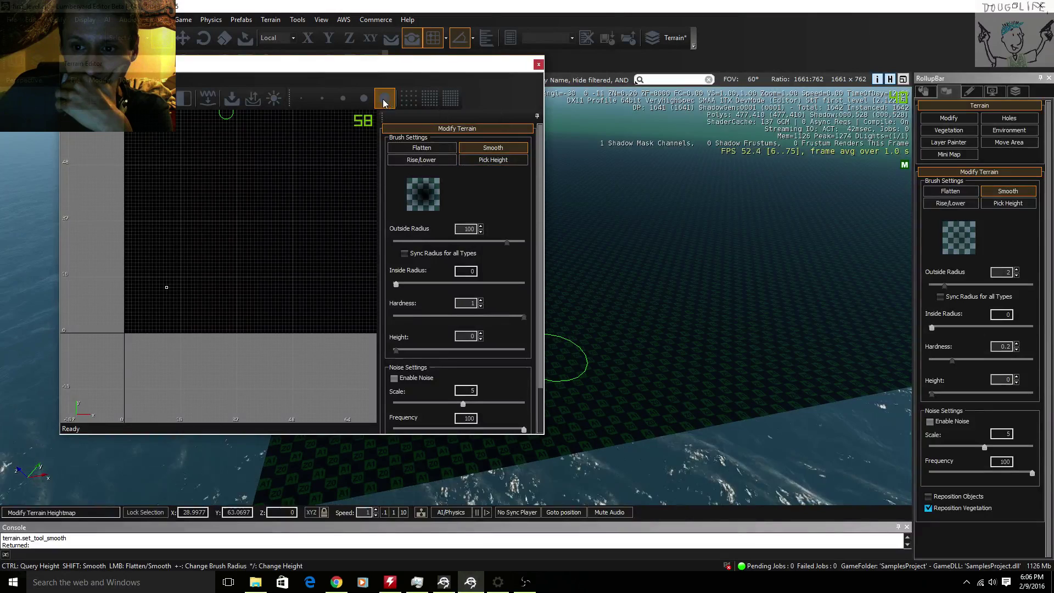
left_click(368, 98)
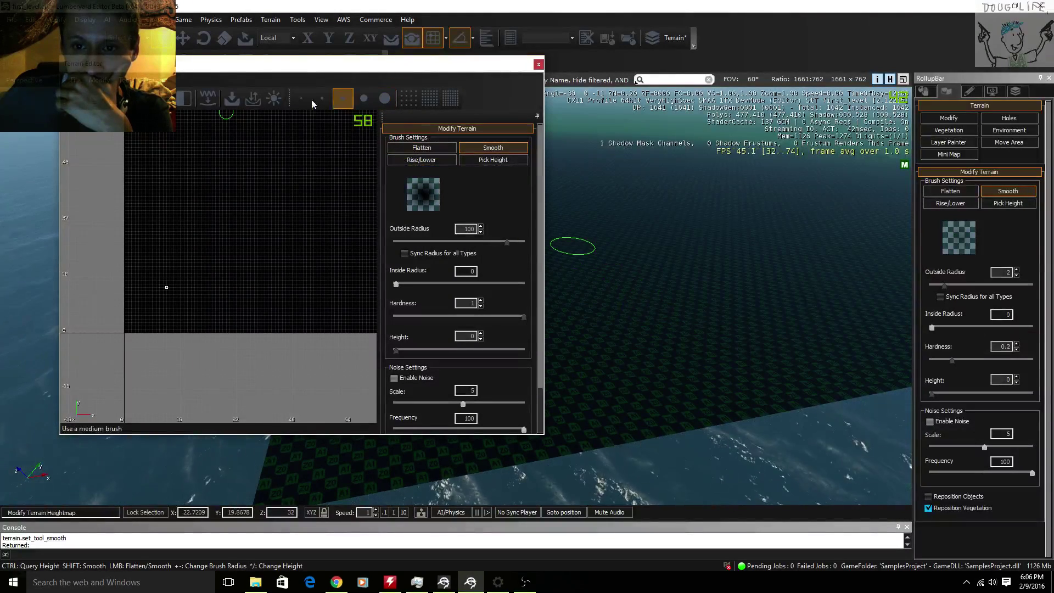
- In the Sun Trajectory Tool, move the Time of Day slider later toward night
left_click(273, 99)
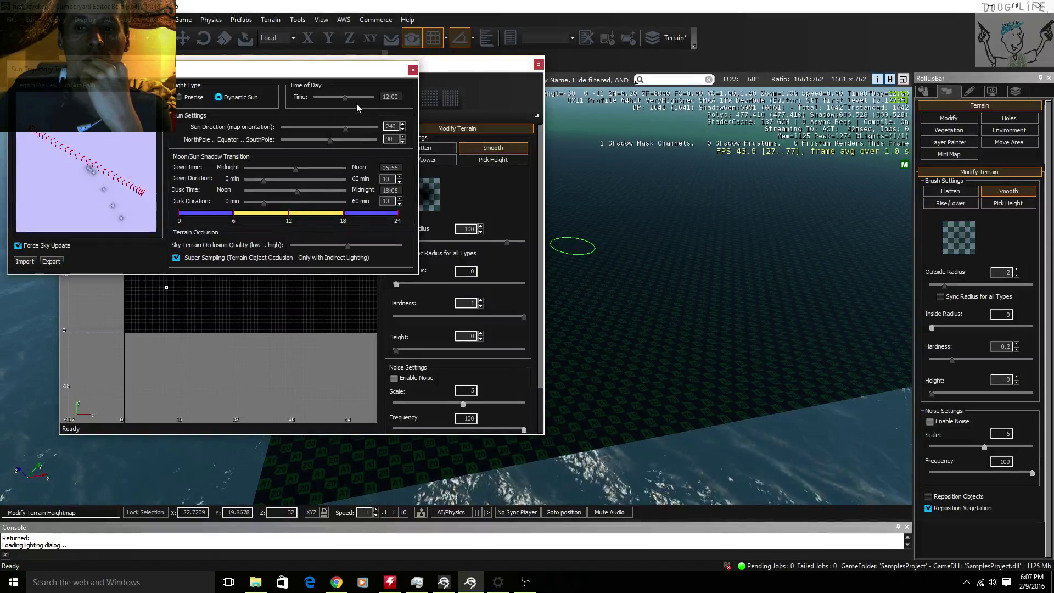
mouse_move(346, 97)
left_mouse_down()
mouse_move(374, 99)
mouse_move(321, 105)
mouse_move(336, 108)
left_mouse_up()
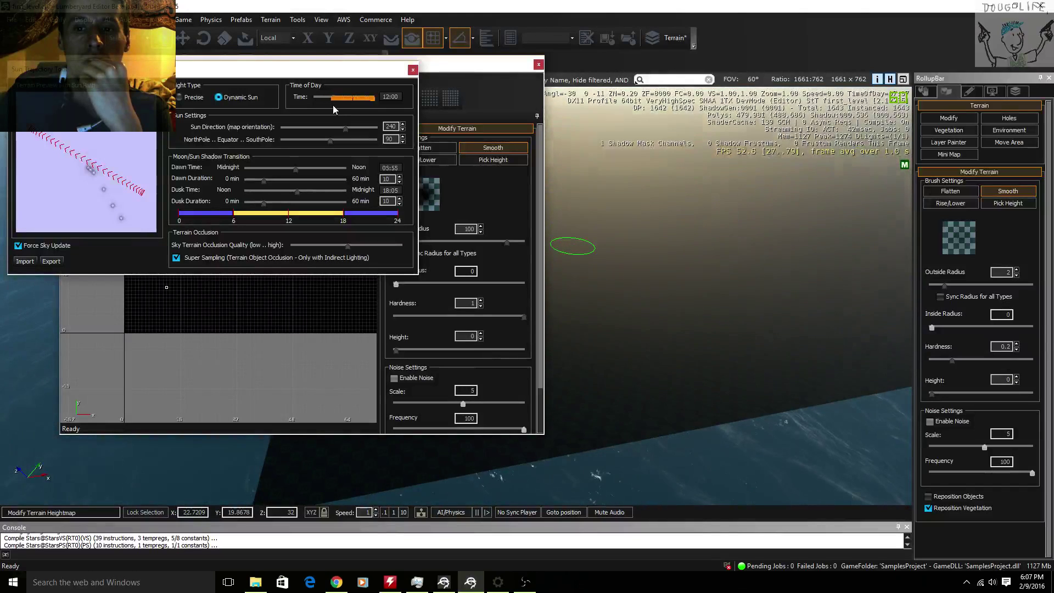
left_click_drag(333, 110, 351, 98)
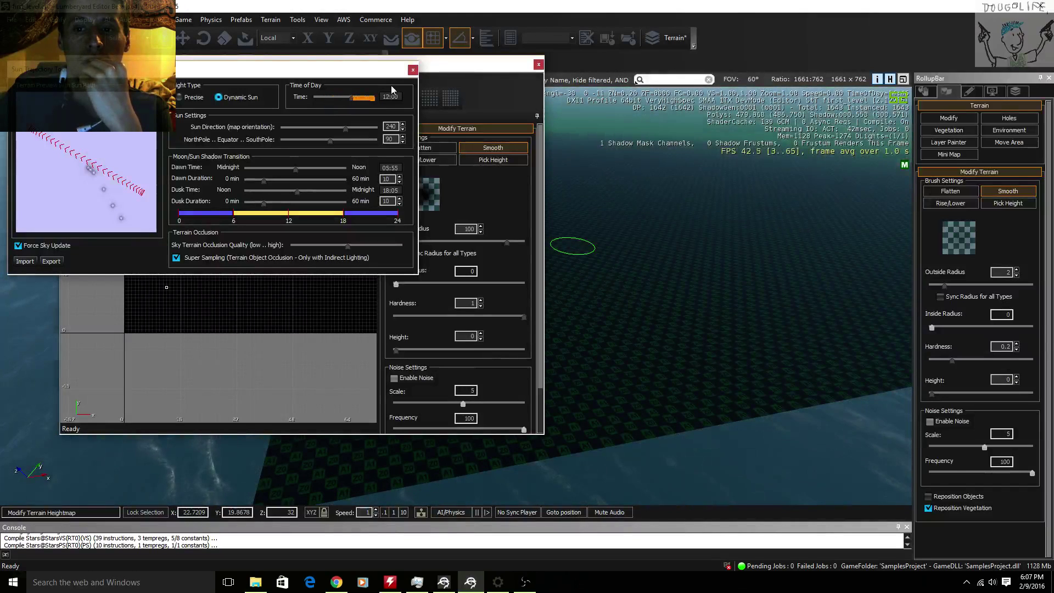
- Close the Time of Day dialog and the Terrain Editor window
left_click(413, 71)
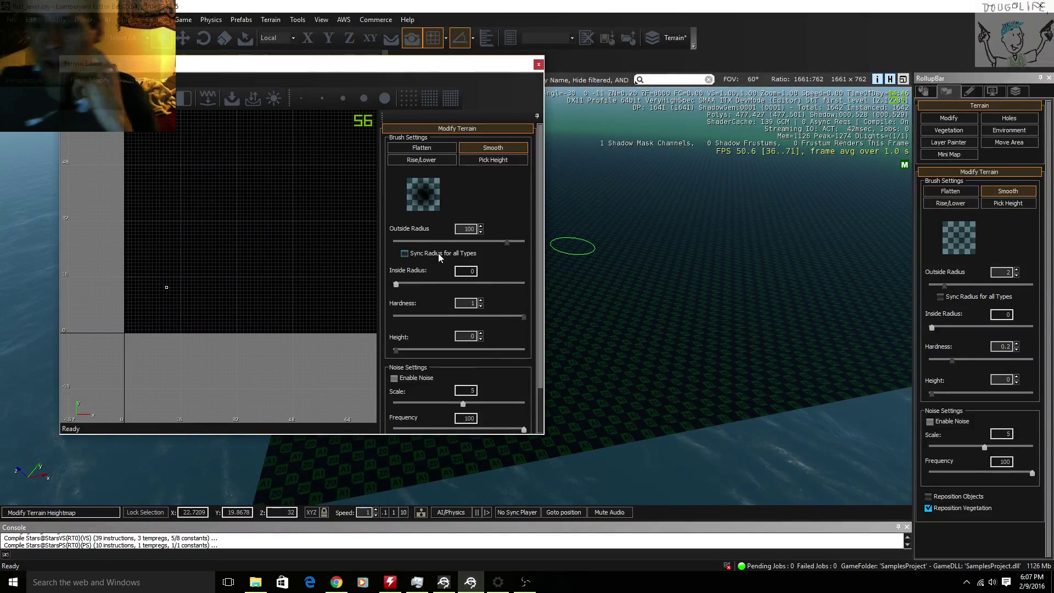
scroll(426, 240, "up", 3)
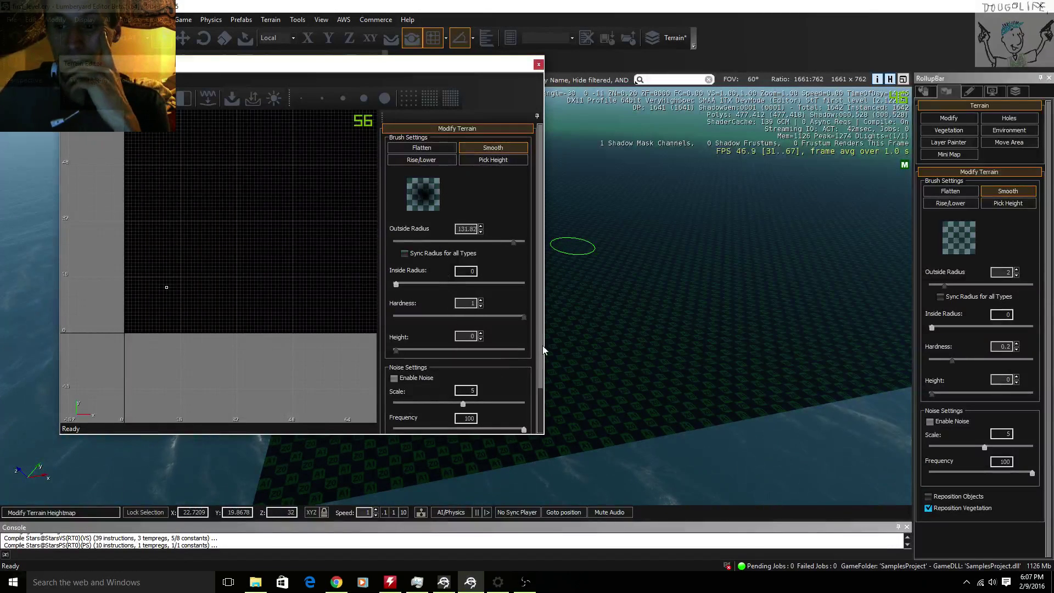
mouse_move(534, 342)
left_mouse_down()
mouse_move(543, 459)
mouse_move(571, 242)
left_mouse_up()
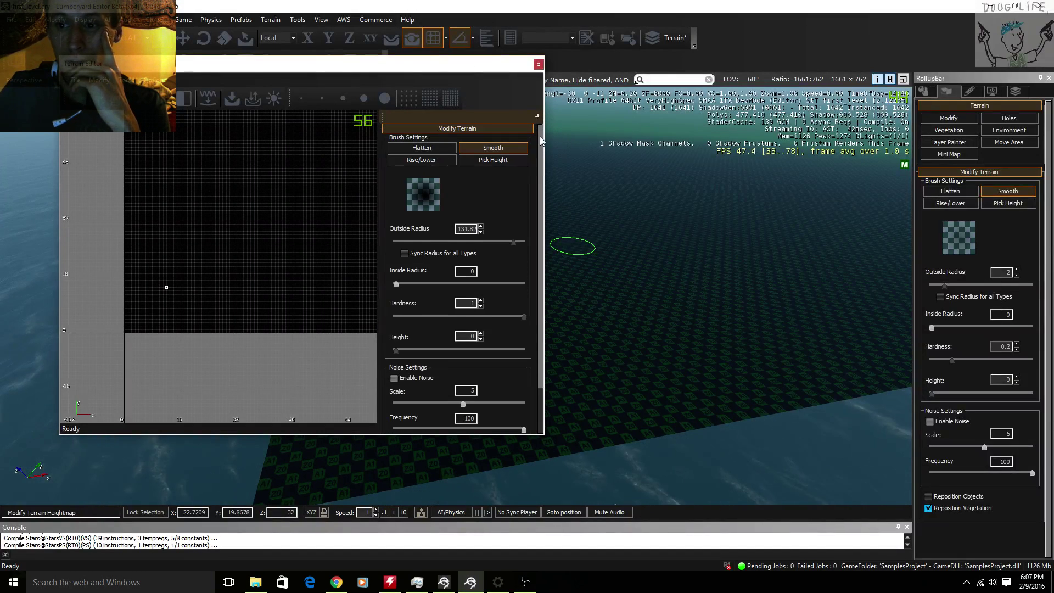
left_click(539, 65)
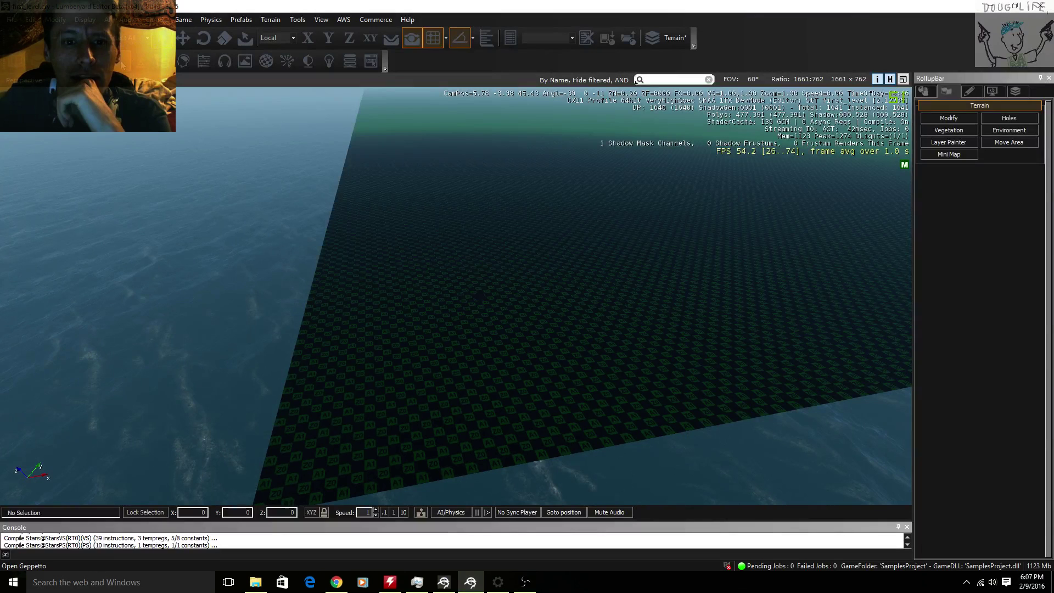
- Open Geppetto and expand Skeletons > Tutorials > Biped to select biped_skeleton.chrparams
left_click(142, 60)
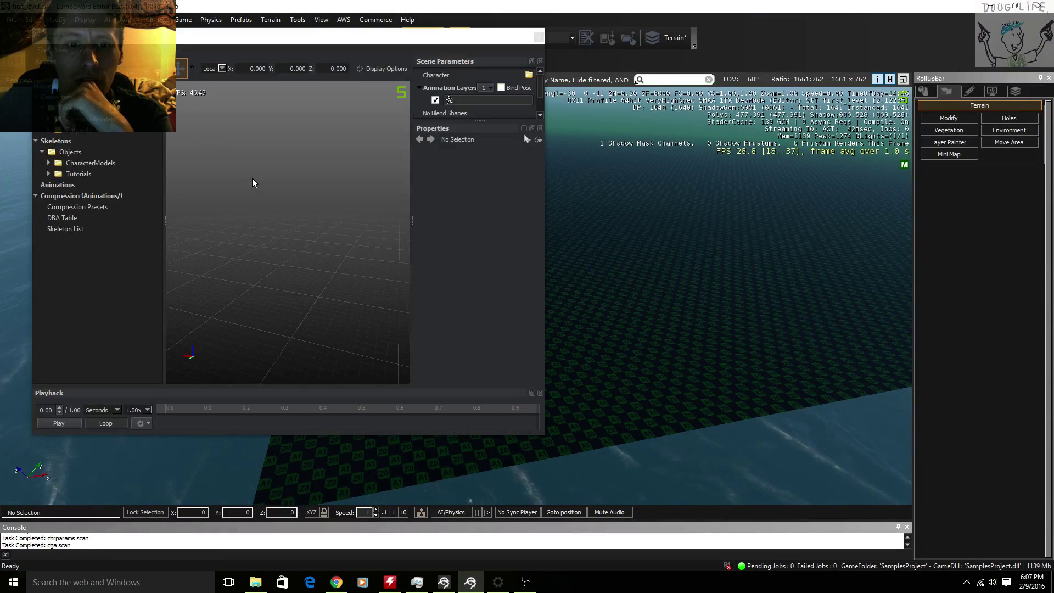
left_click(49, 173)
double_click(81, 186)
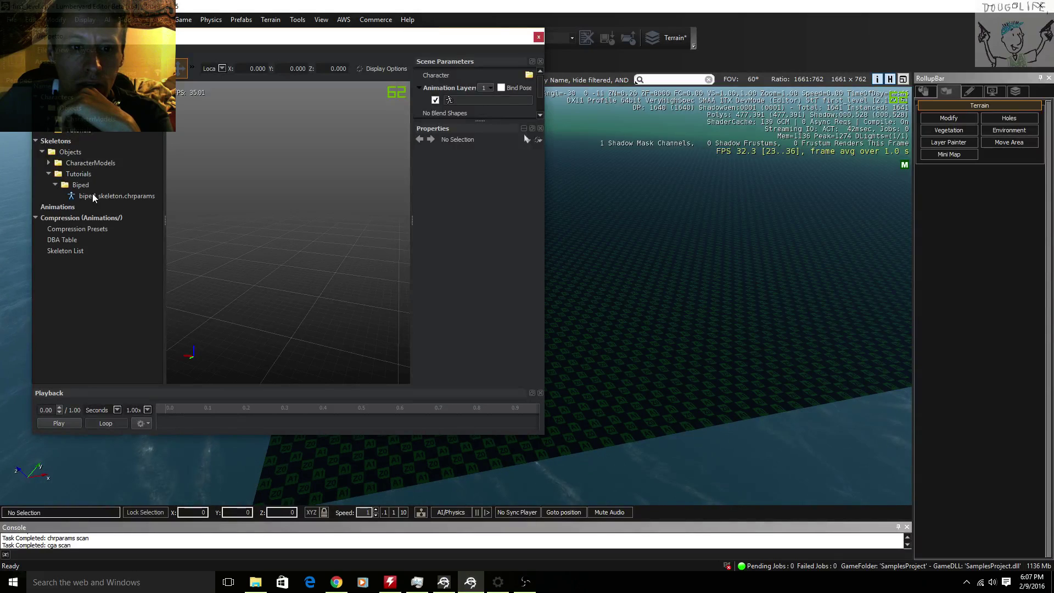
left_click(100, 197)
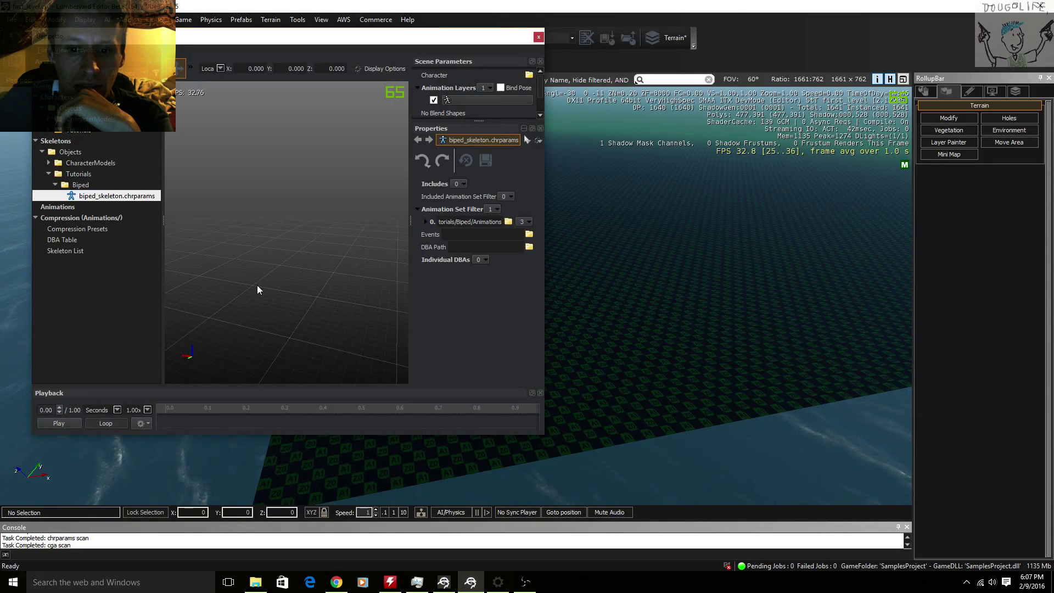
- Toggle the Properties selection-following options, clear the skeleton selection, and orbit the preview
left_click(112, 185)
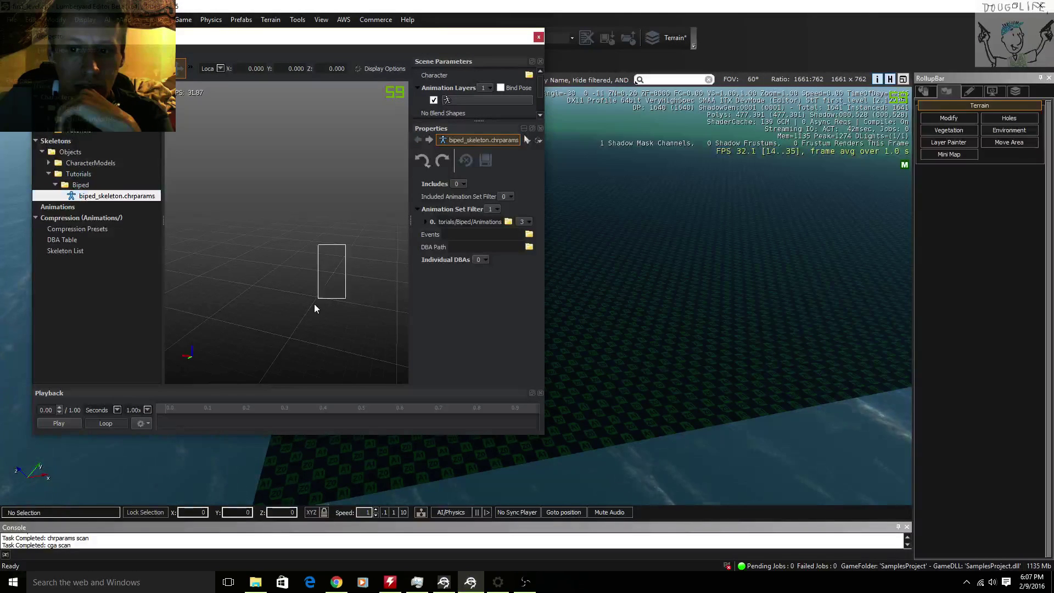
left_click(538, 142)
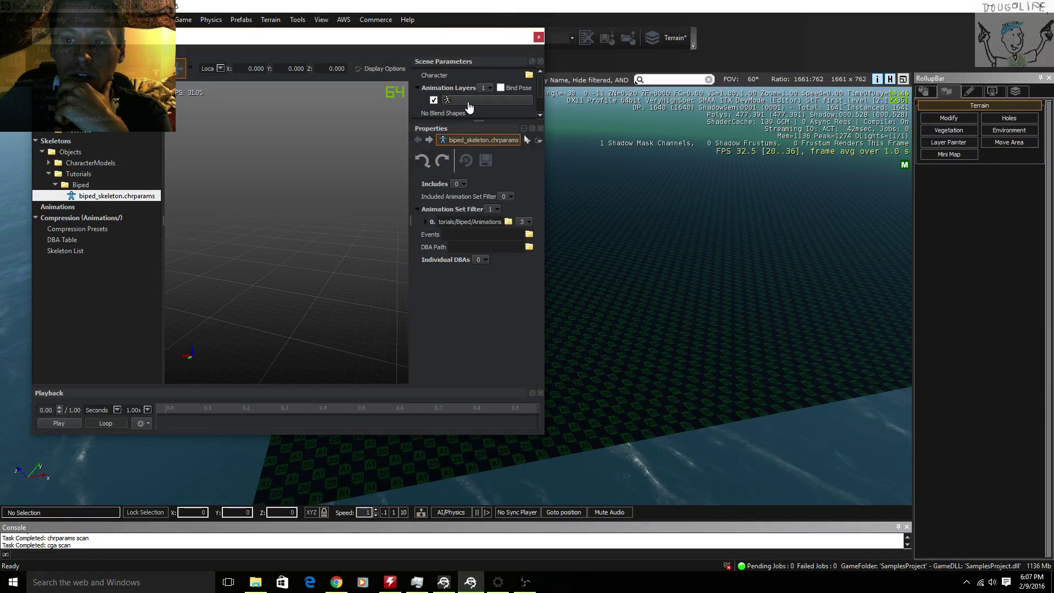
left_click(429, 140)
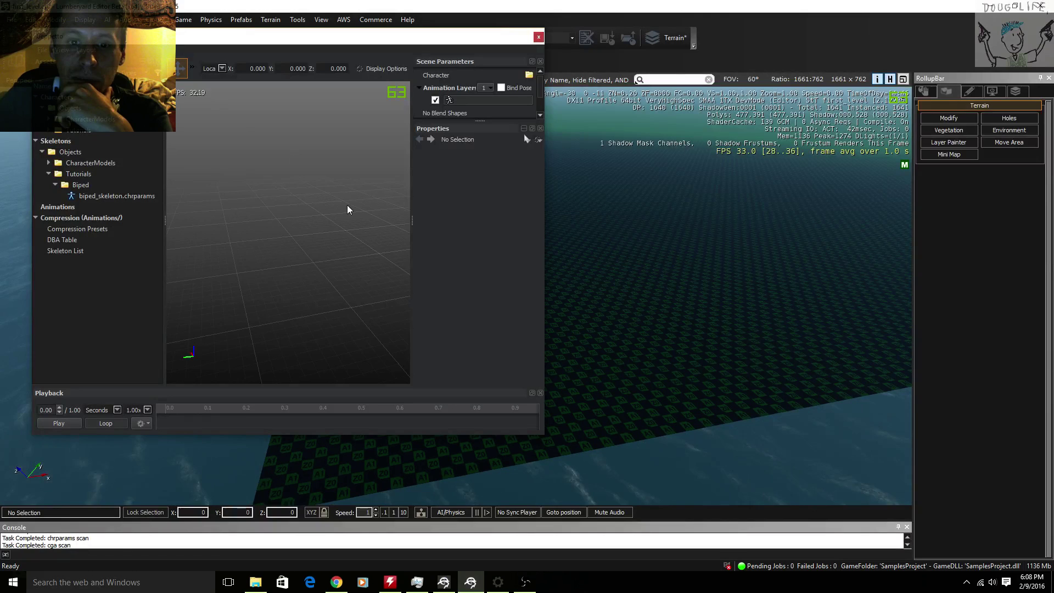
left_click_drag(347, 209, 379, 181)
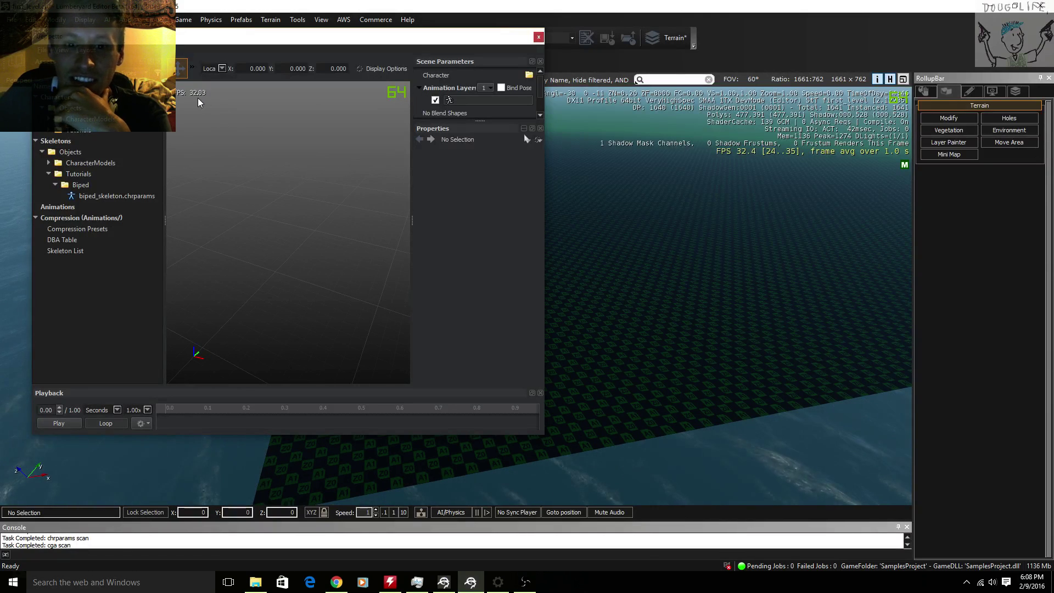
mouse_move(199, 102)
left_mouse_down()
mouse_move(320, 221)
mouse_move(265, 270)
left_mouse_up()
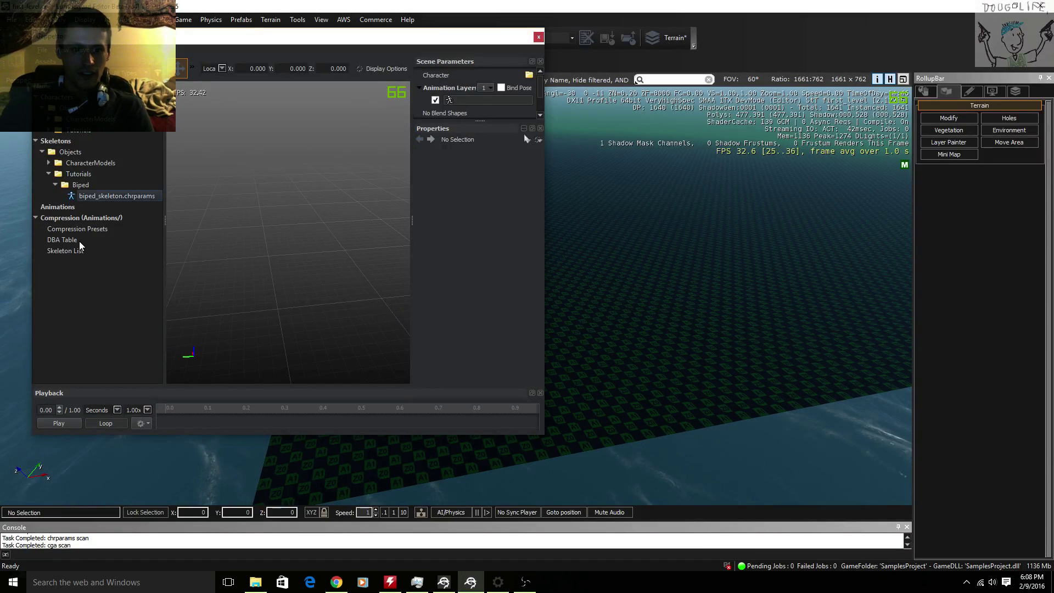
- Re-expand the Biped folder and load biped_skeleton.chrparams into the Properties panel
left_click(56, 186)
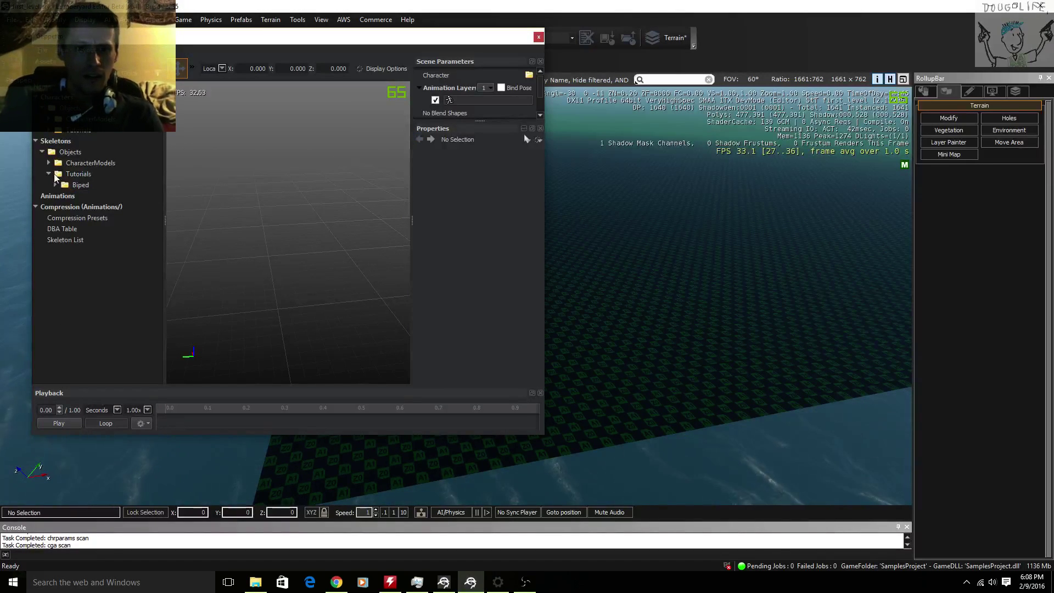
left_click(55, 185)
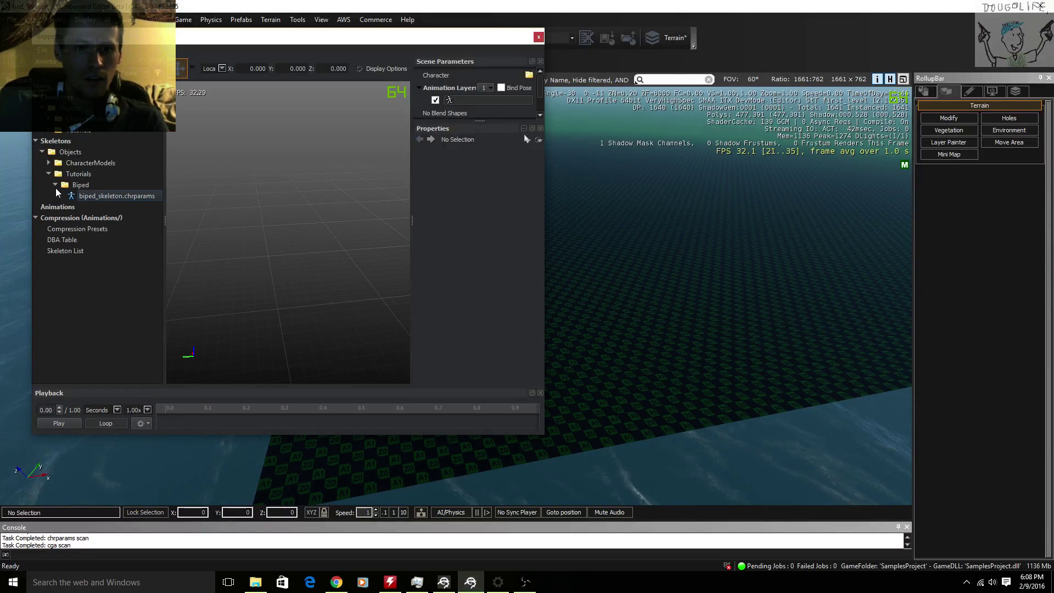
left_click(76, 196)
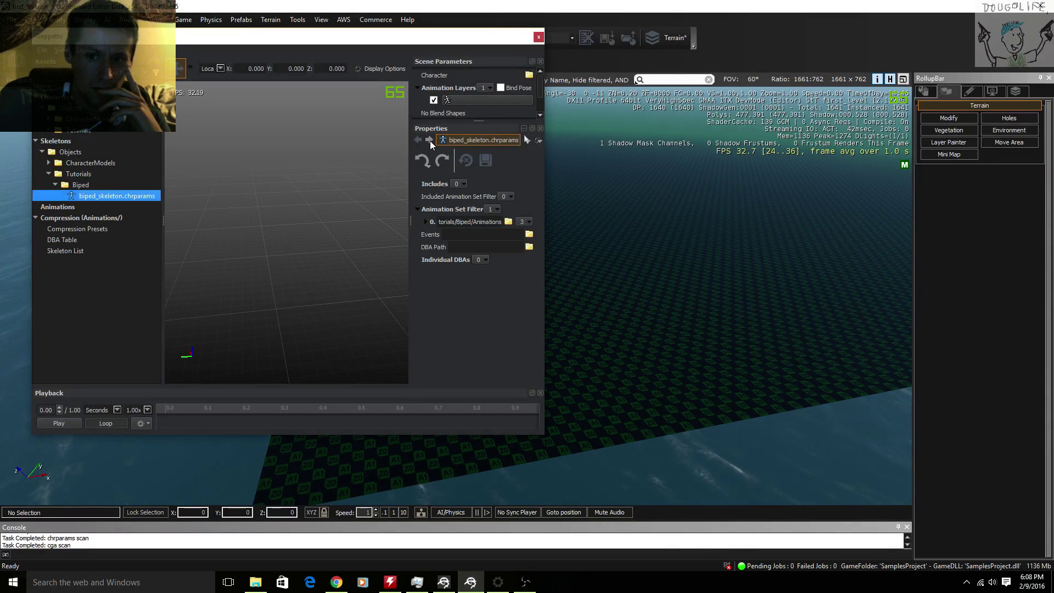
- Adjust the Properties panel selection-following options and orbit the empty character preview
left_click(526, 139)
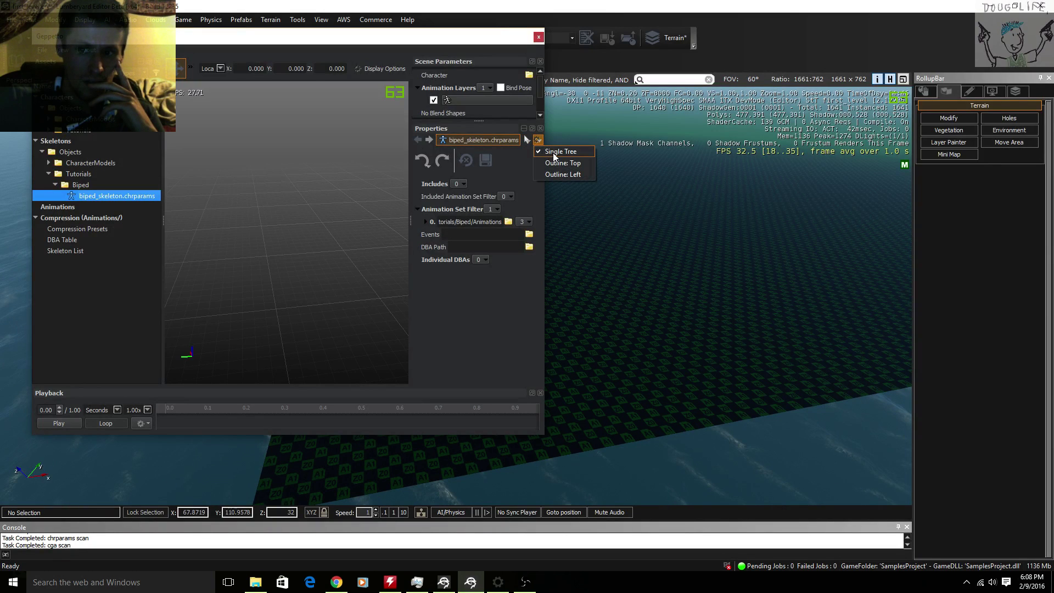
left_click(553, 154)
left_click(537, 142)
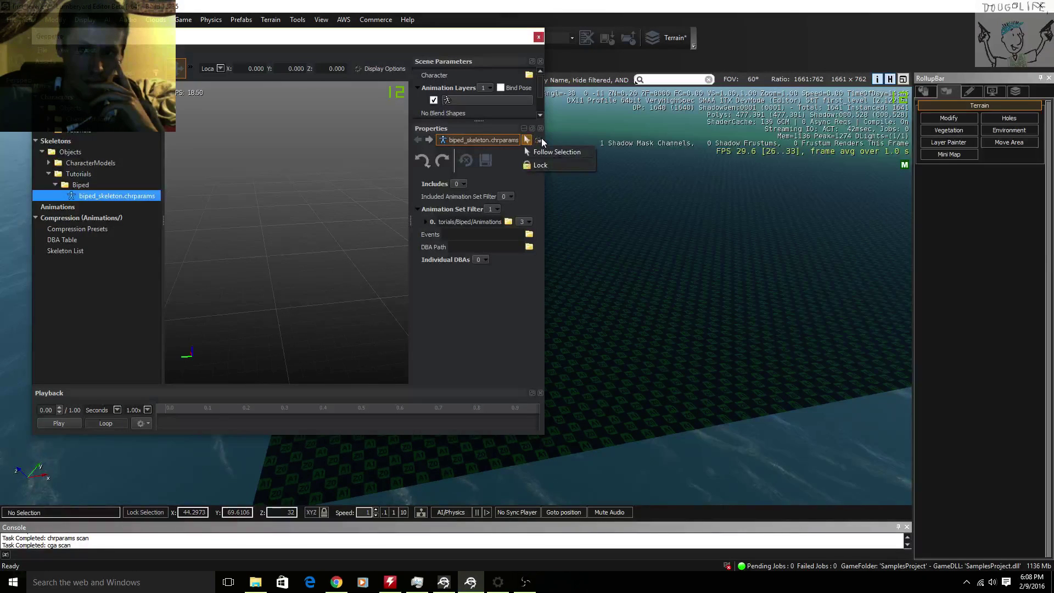
left_click(540, 142)
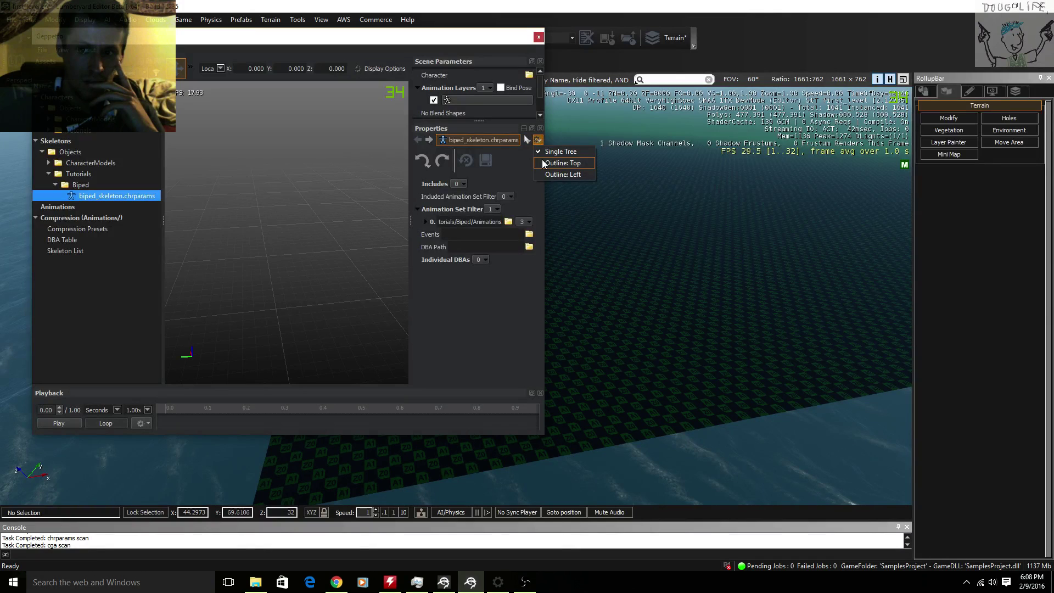
left_click(509, 169)
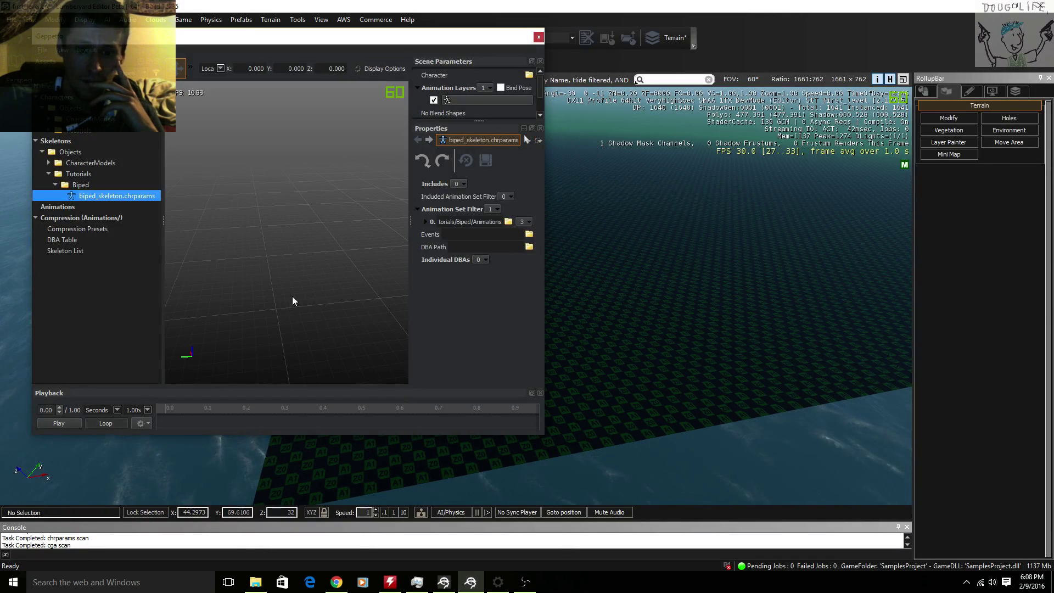
right_click_drag(232, 314, 268, 315)
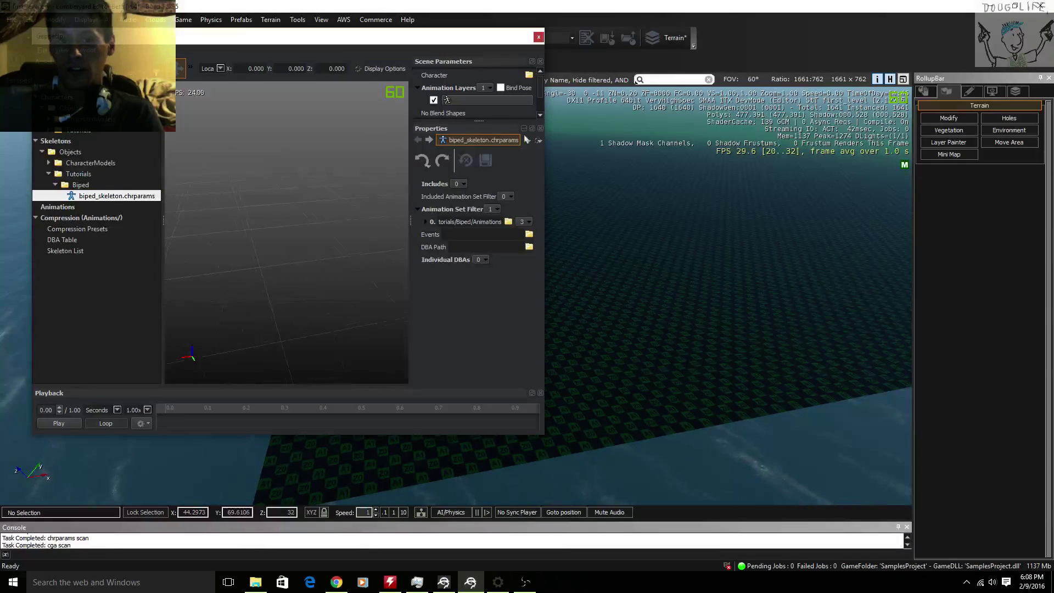
right_click_drag(269, 316, 293, 315)
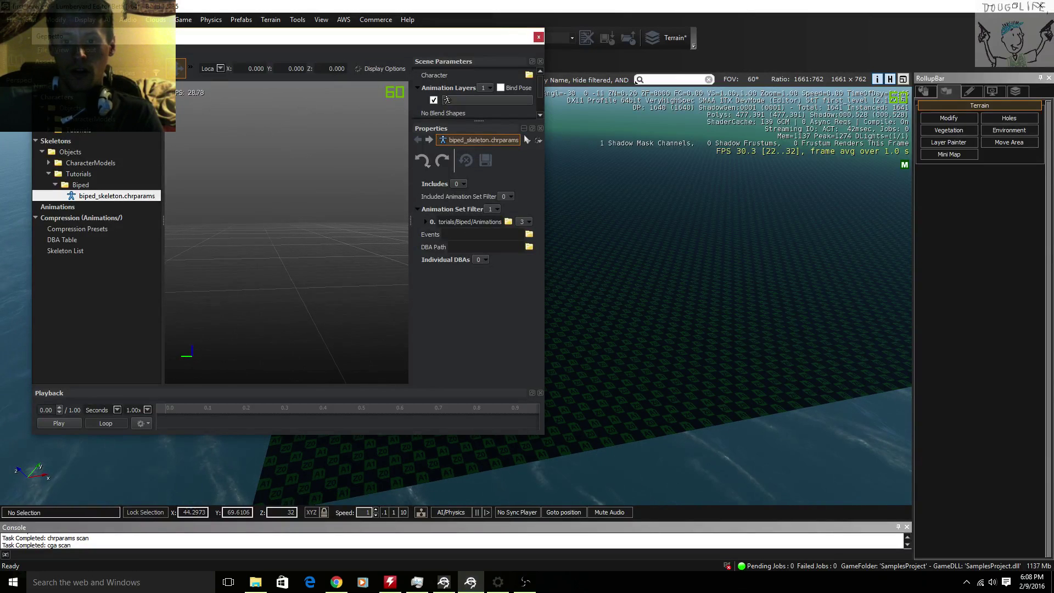
right_click_drag(294, 316, 304, 316)
- Orbit the empty character preview, then drag the Geppetto window down and right
right_click_drag(316, 270, 349, 270)
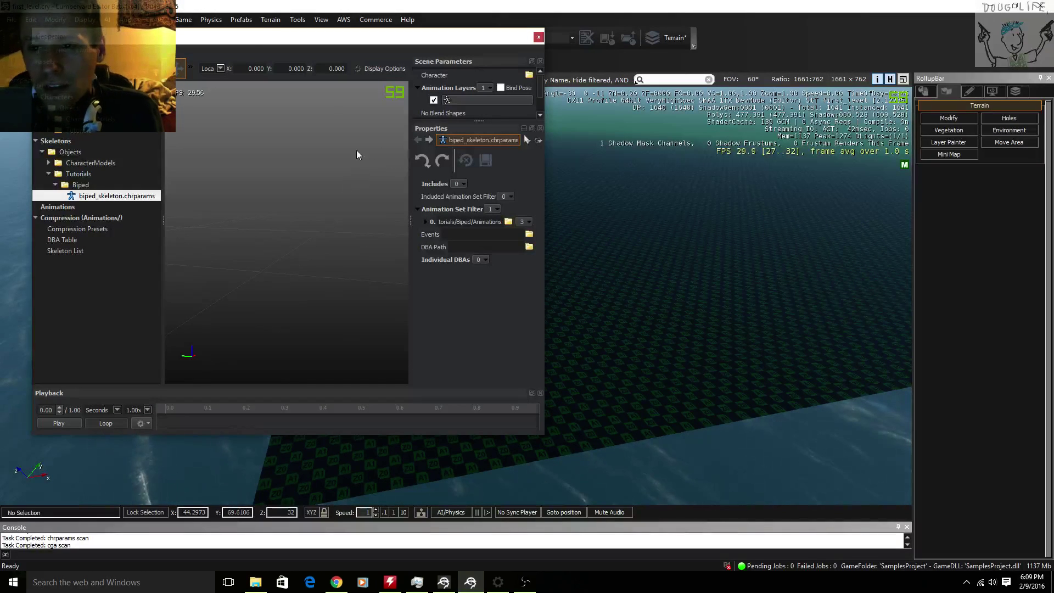
mouse_move(250, 36)
left_mouse_down()
mouse_move(298, 56)
mouse_move(311, 96)
mouse_move(264, 92)
left_mouse_up()
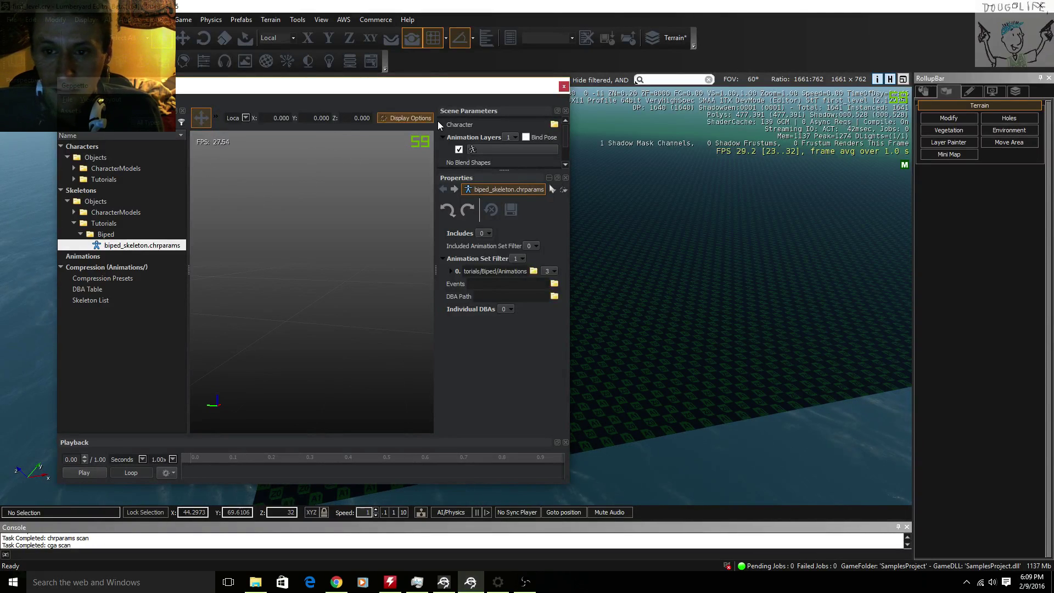
left_click(74, 220)
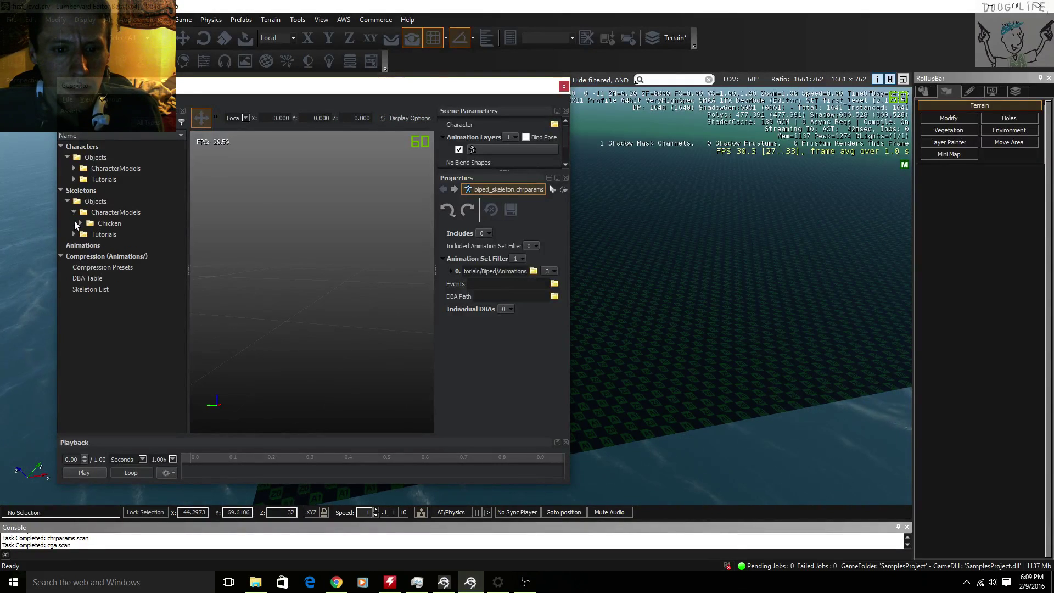
left_click(80, 224)
left_click(80, 224)
left_click(132, 234)
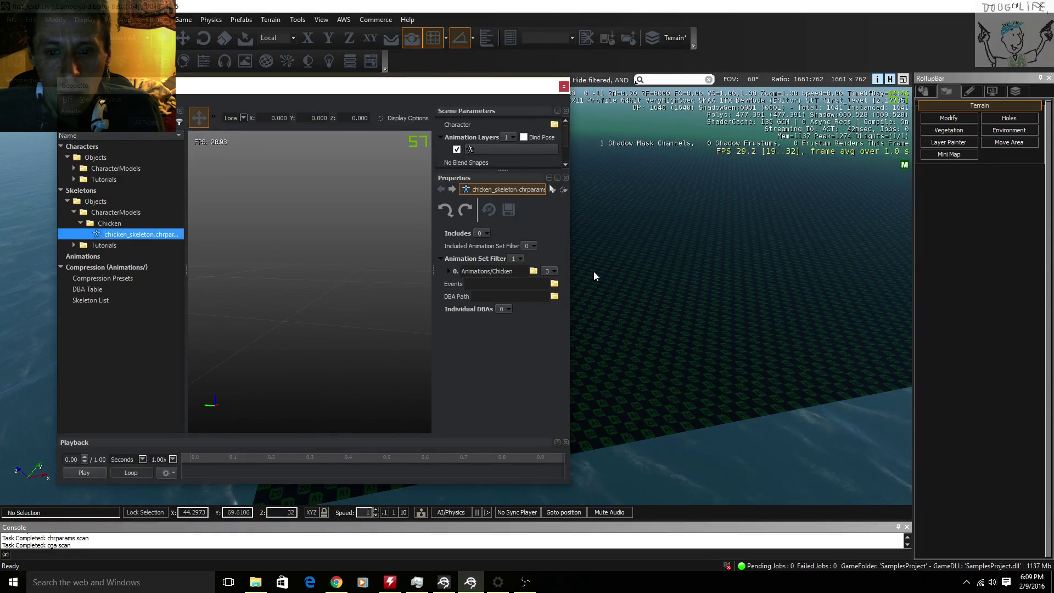
right_click(149, 233)
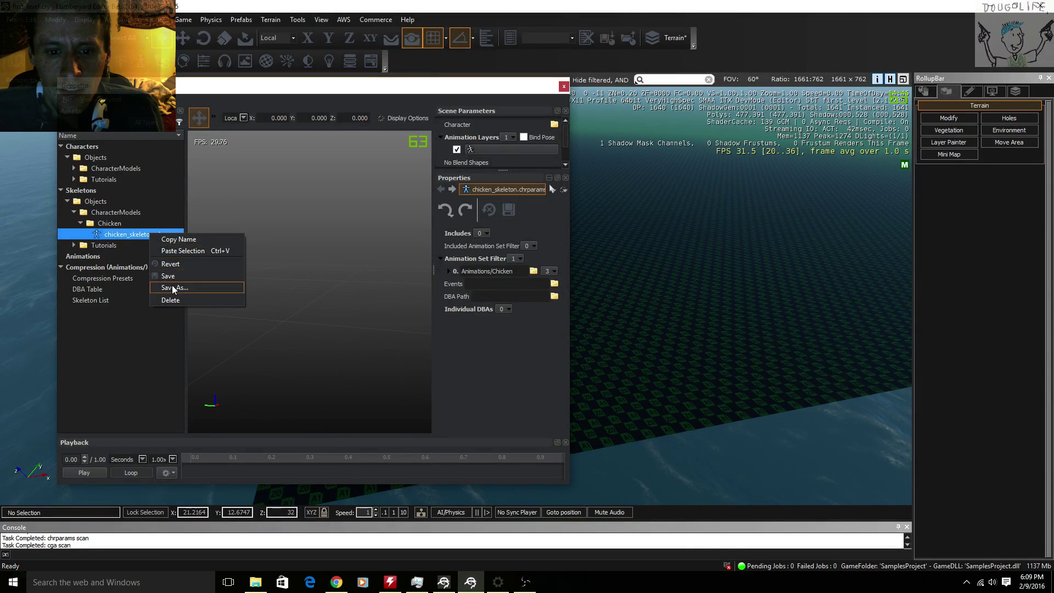
left_click(158, 235)
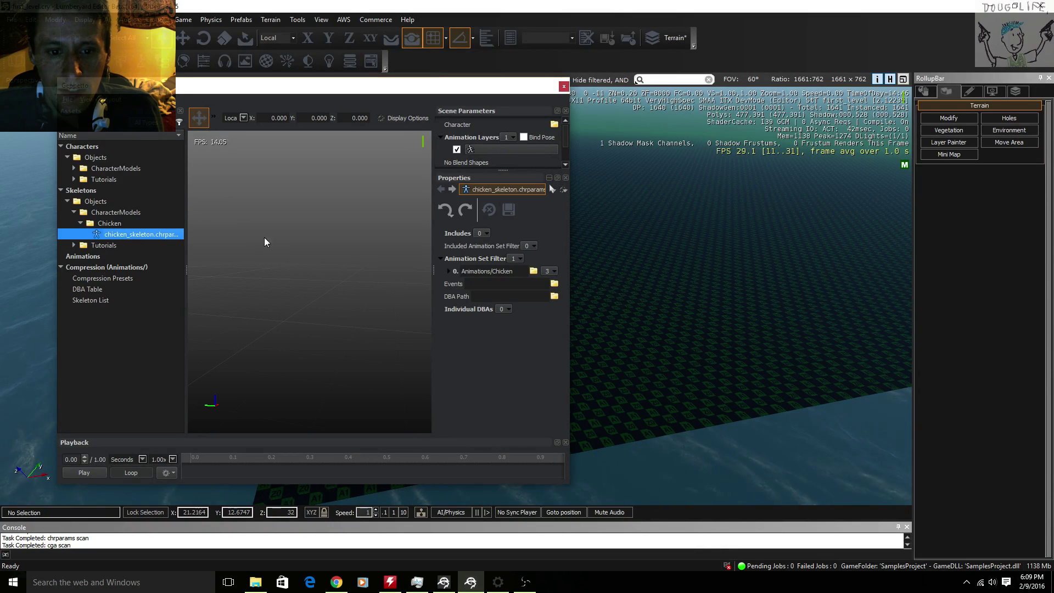
right_click(141, 235)
left_click(135, 236)
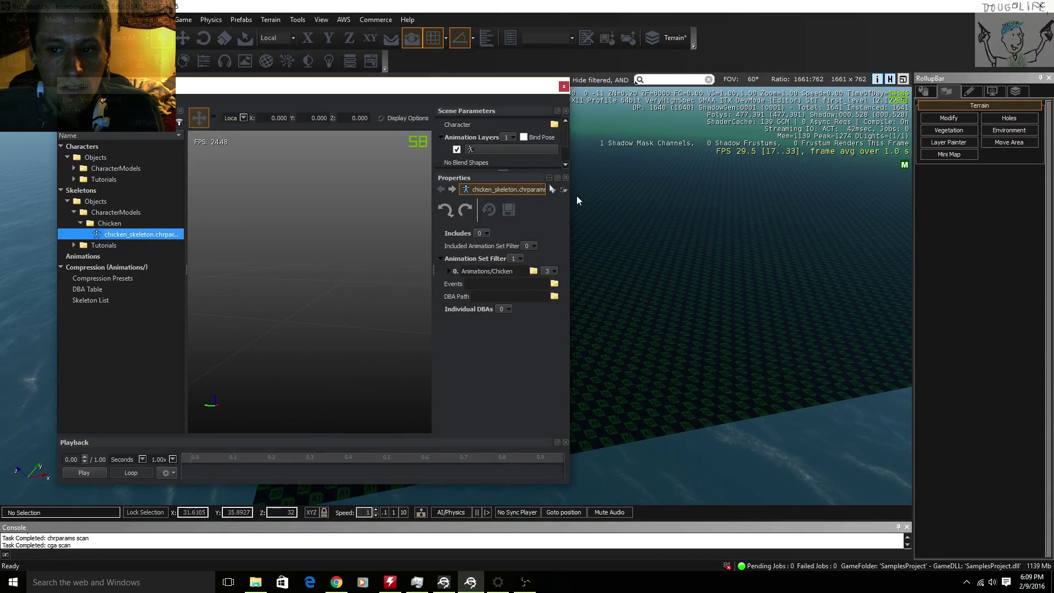
left_click(482, 234)
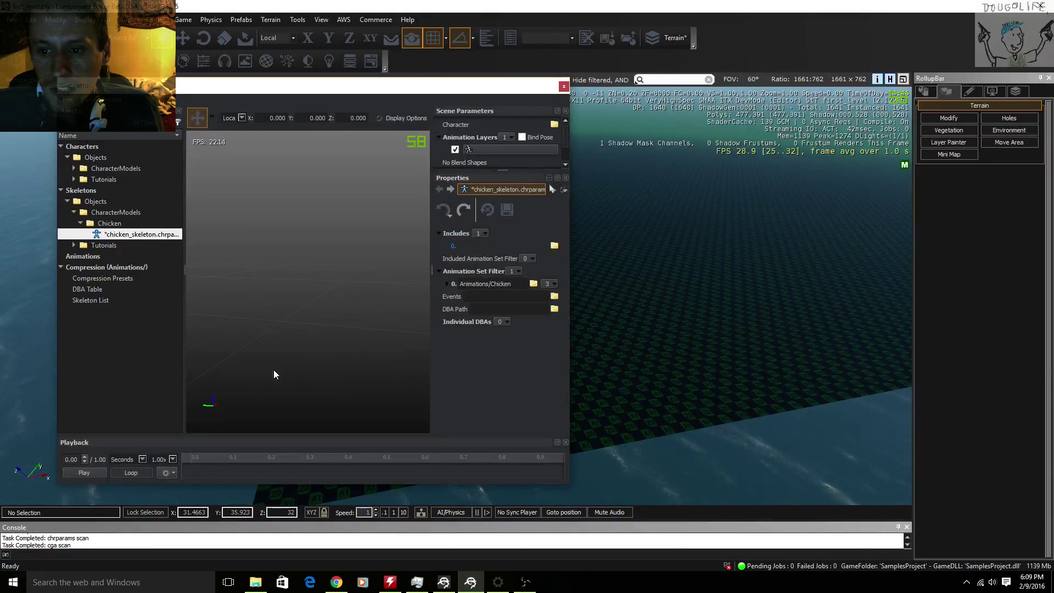
left_click(147, 236)
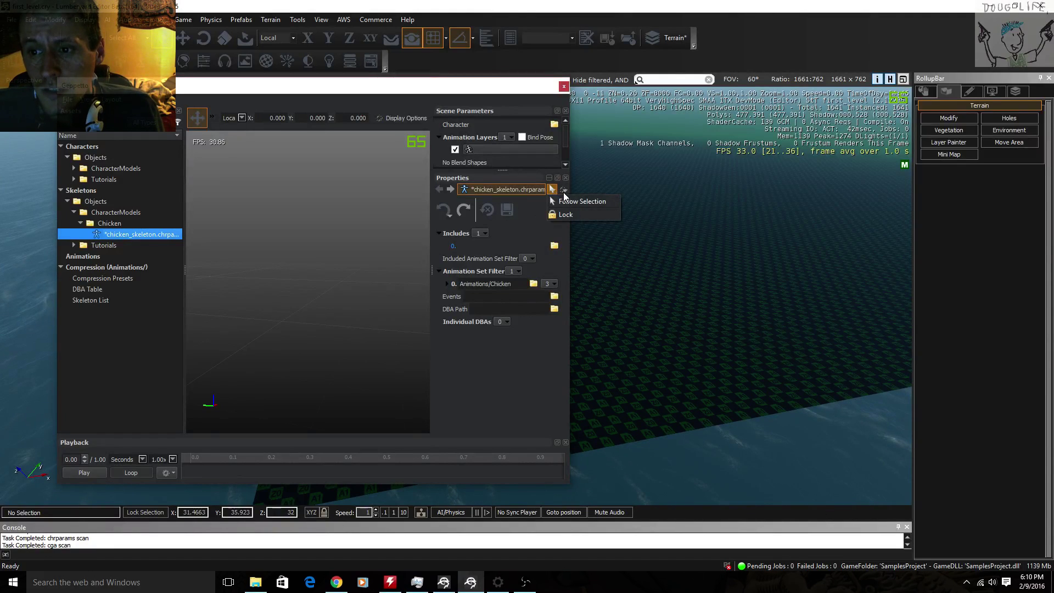
left_click(530, 214)
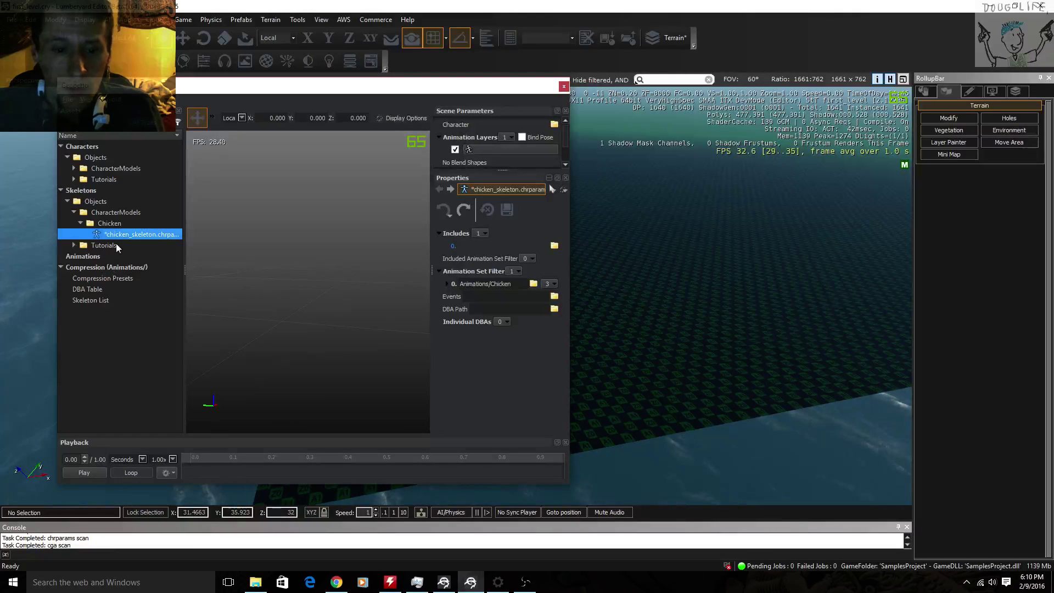
- Expand Skeletons > Tutorials > Biped in the Geppetto asset tree
left_click(81, 222)
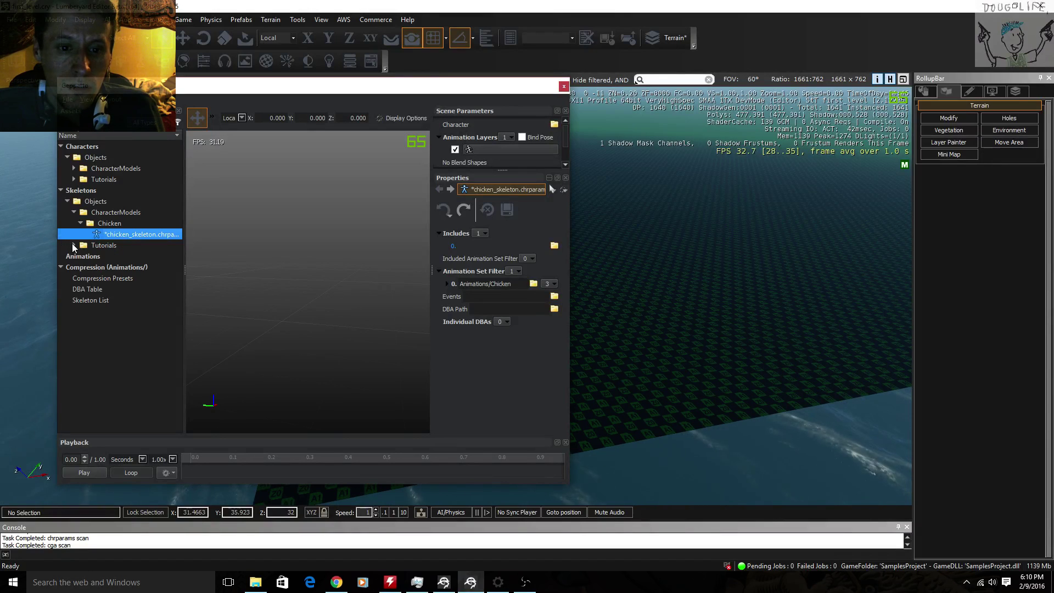
left_click(74, 245)
double_click(93, 247)
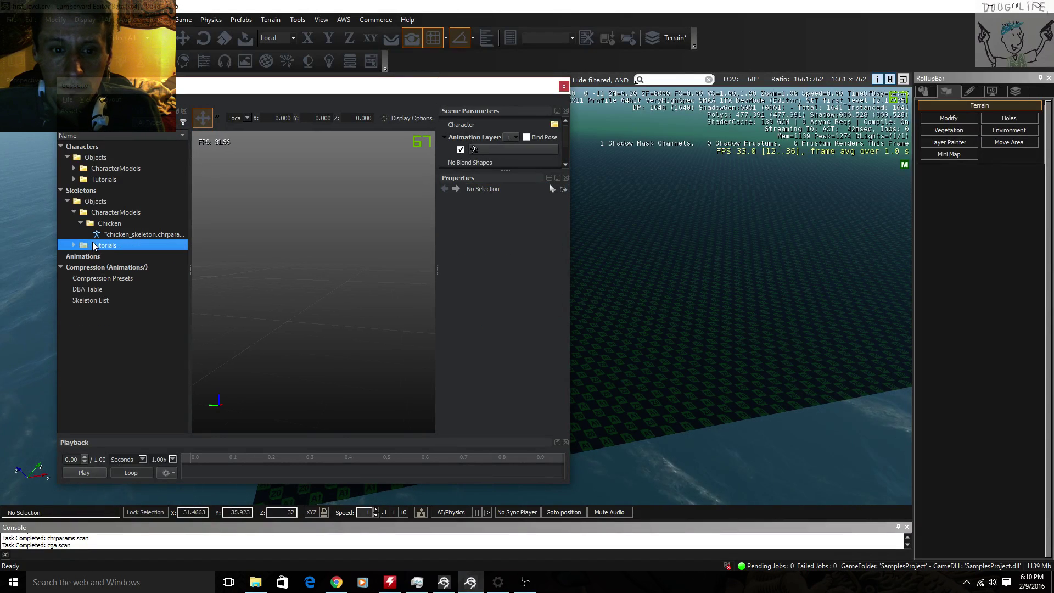
left_click(94, 235)
left_click(77, 190)
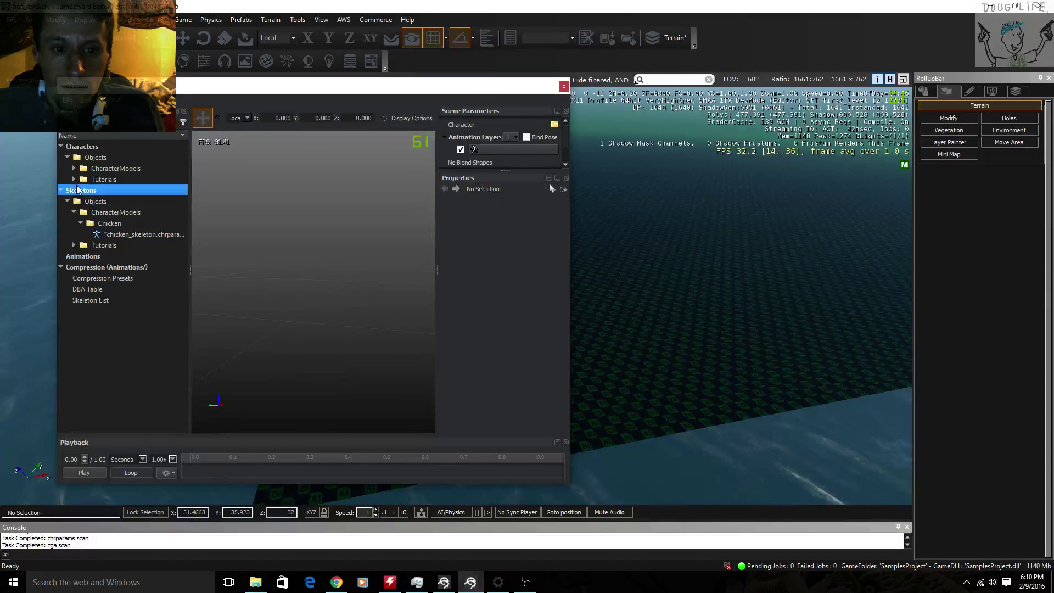
left_click(85, 245)
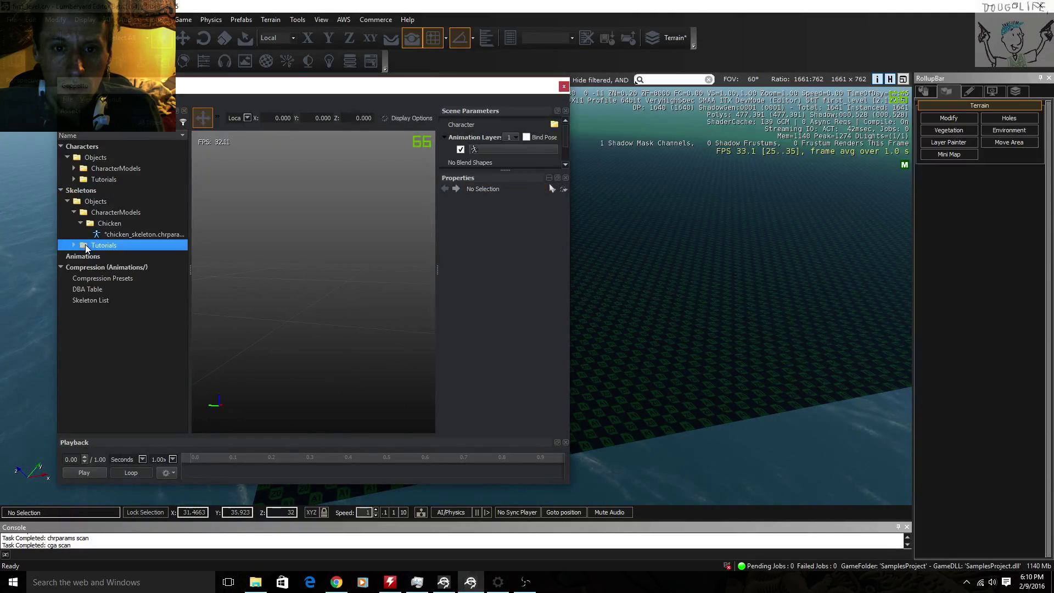
left_click(75, 246)
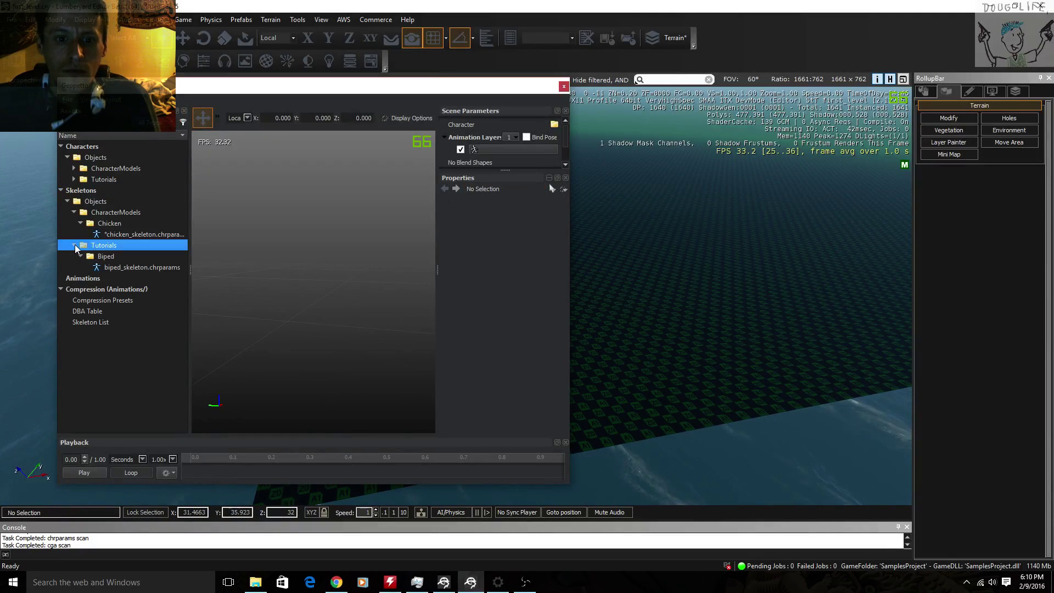
left_click(107, 256)
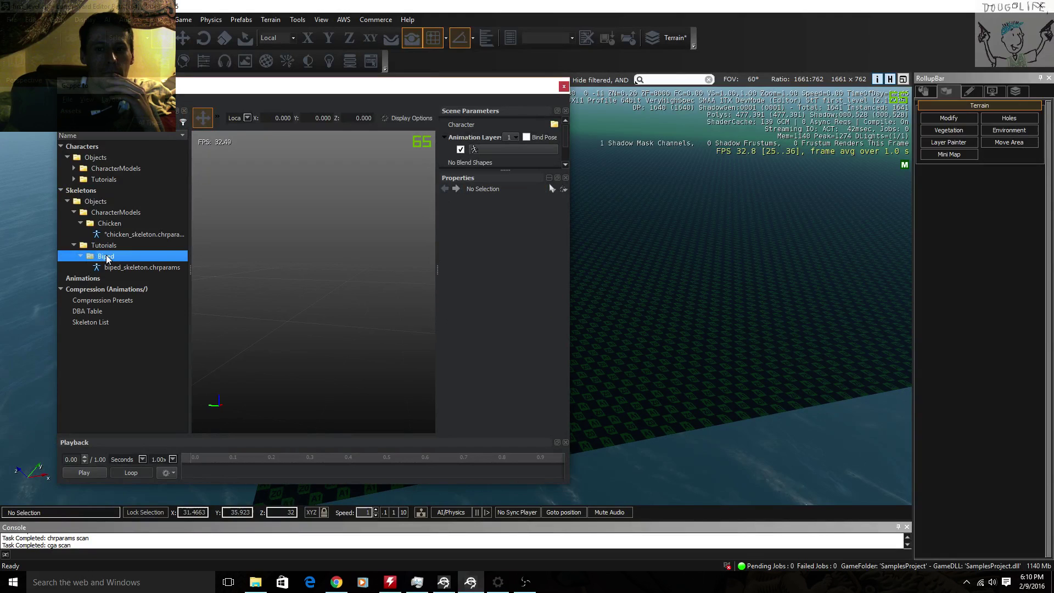
left_click(81, 256)
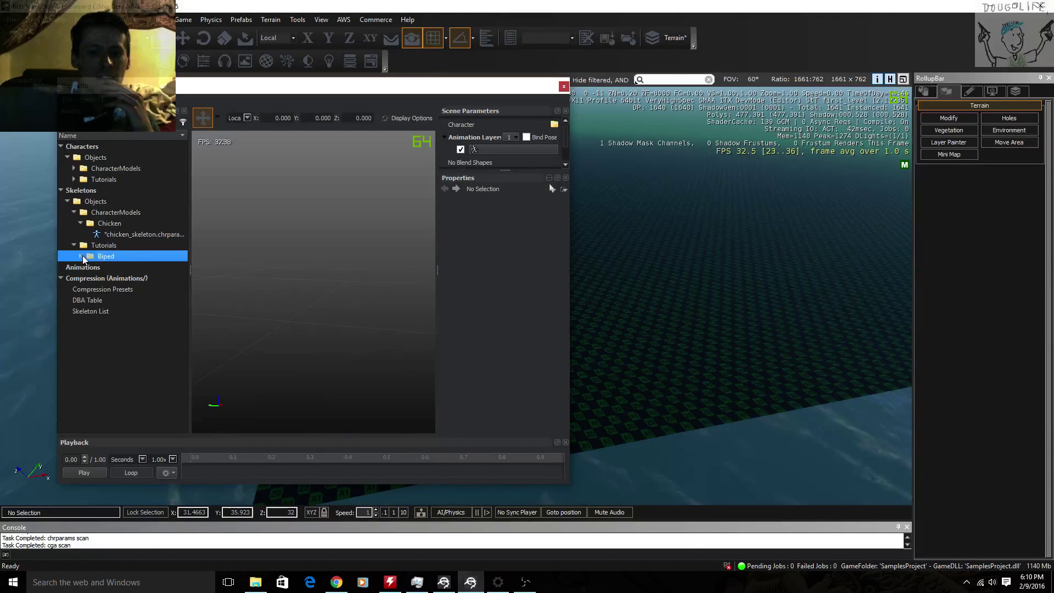
- Open biped_skeleton.chrparams and add an Included Animation Set Filter entry
left_click(81, 255)
left_click(113, 269)
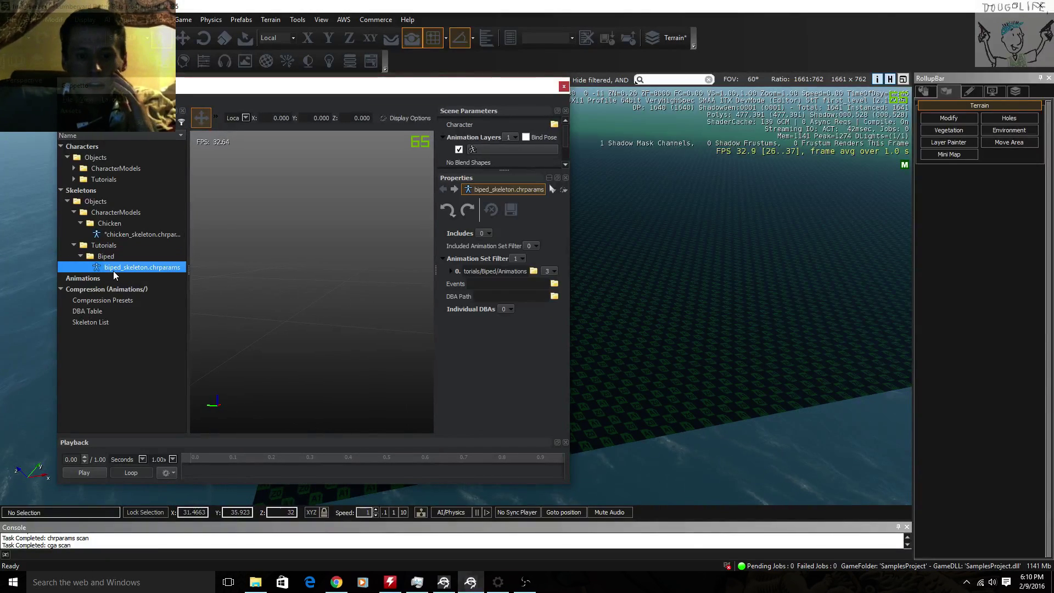
left_click(537, 245)
left_click(540, 269)
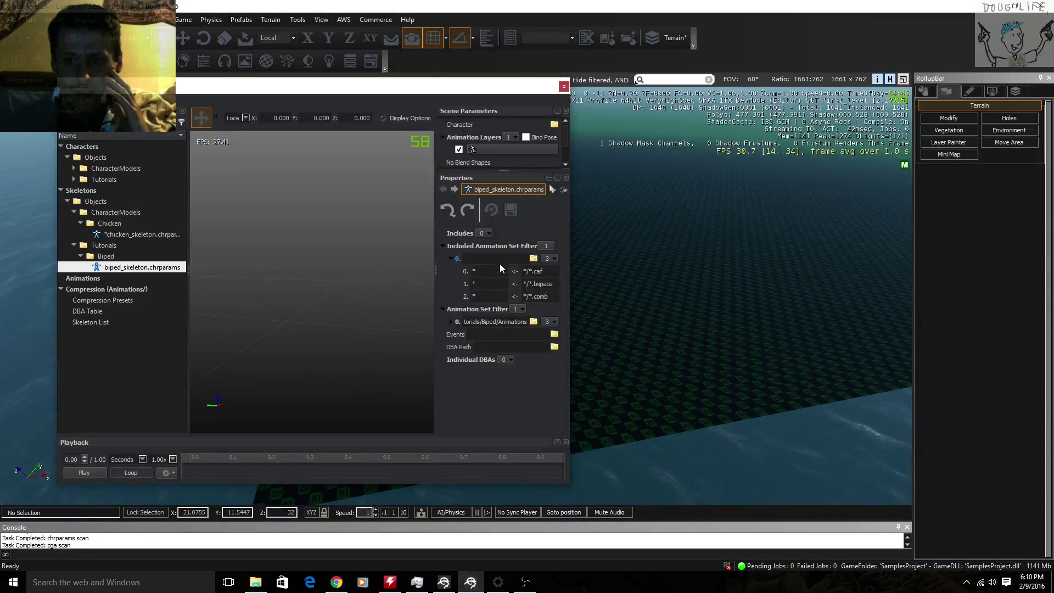
- Pick the SamplesProject/Animations folder for the animation set filter
left_click(532, 258)
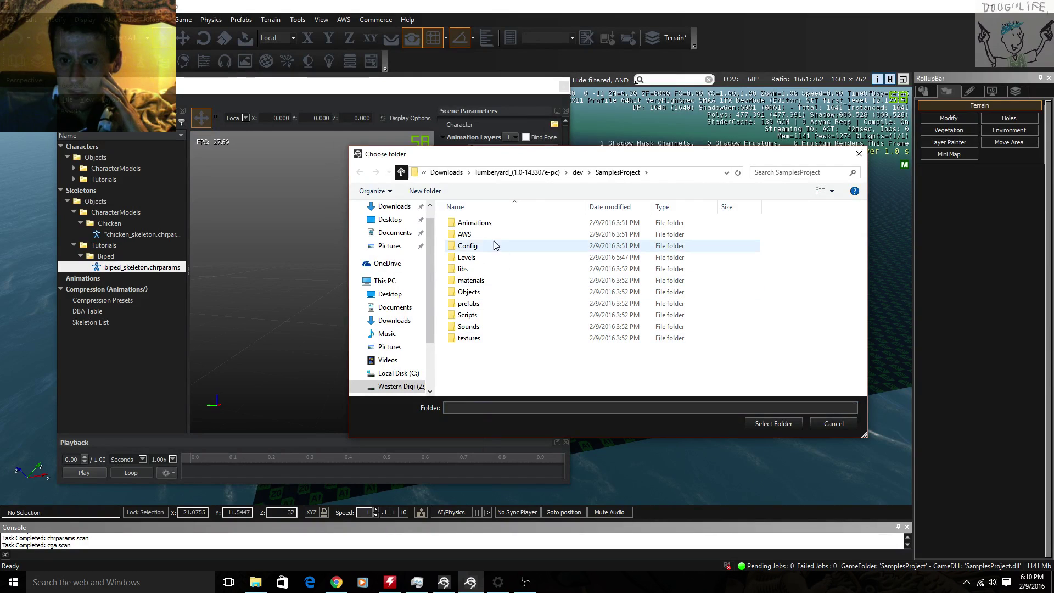
left_click(486, 224)
double_click(487, 224)
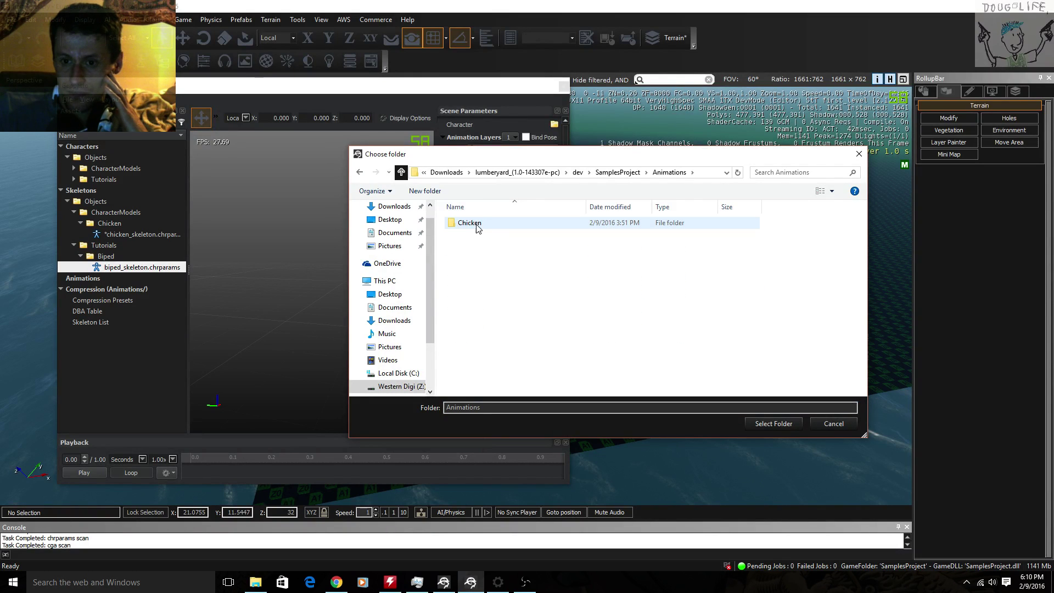
double_click(478, 225)
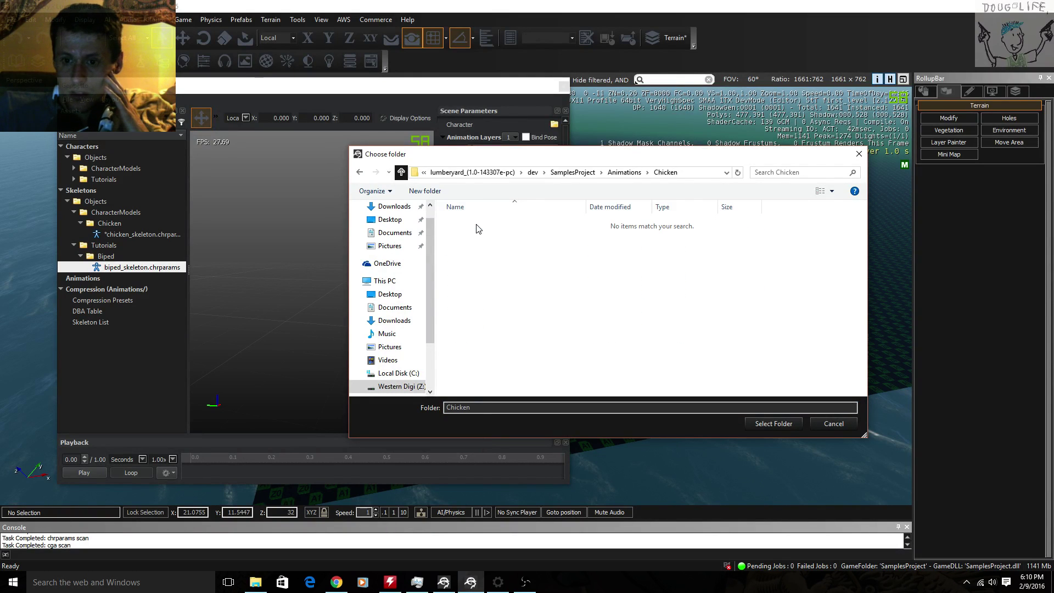
left_click(360, 173)
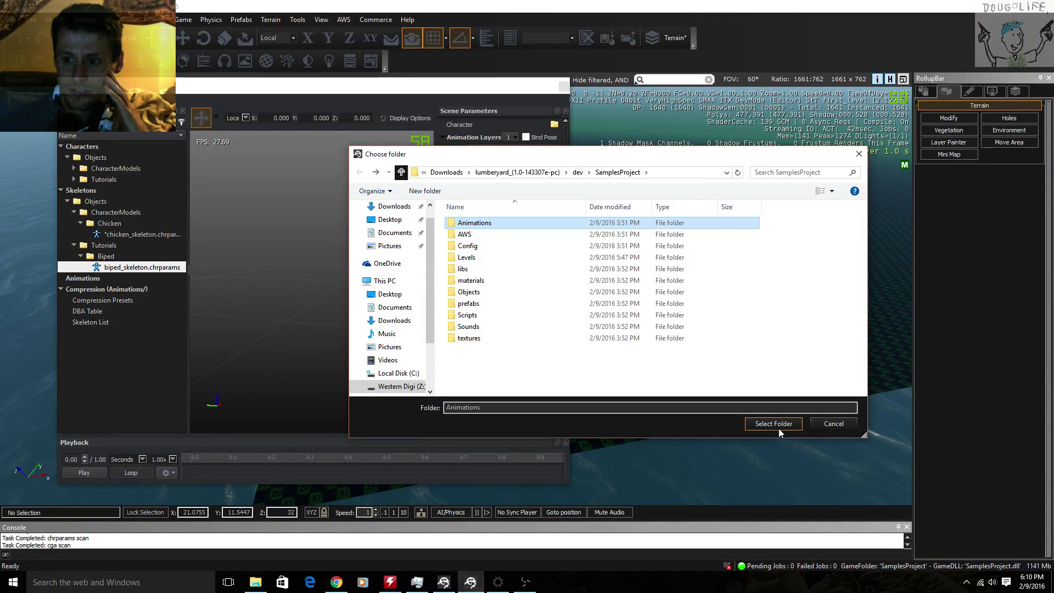
double_click(496, 222)
key("Return")
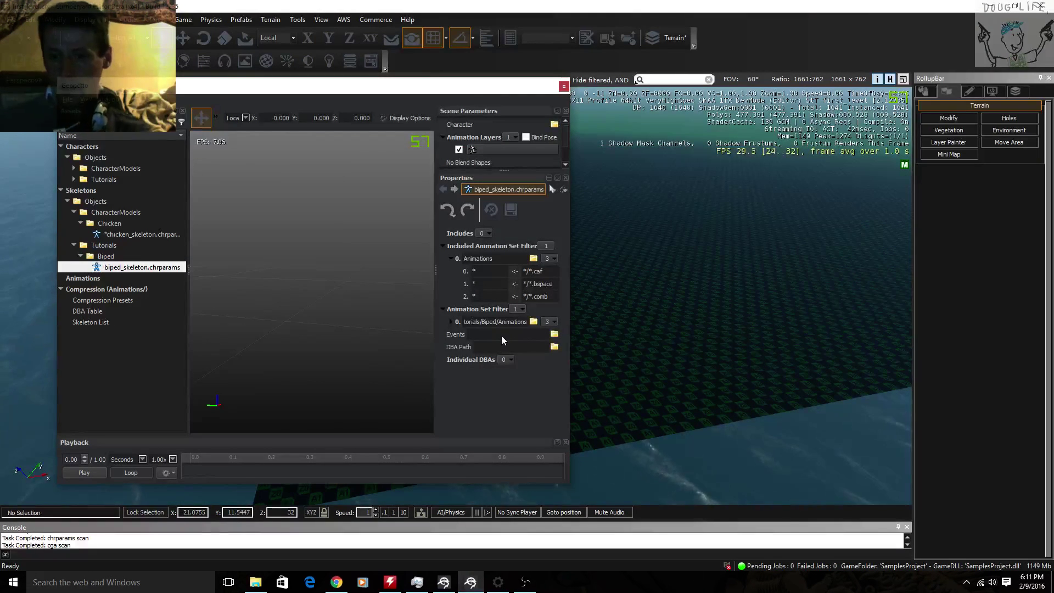
- Add an Includes entry and cancel the DBA Path folder picker
left_click(491, 230)
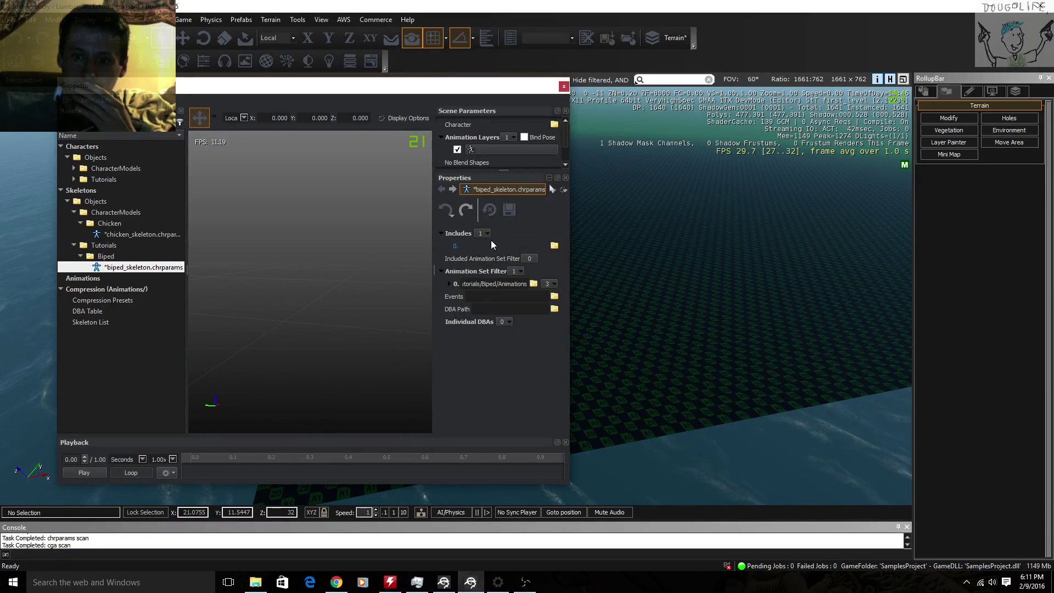
left_click(494, 308)
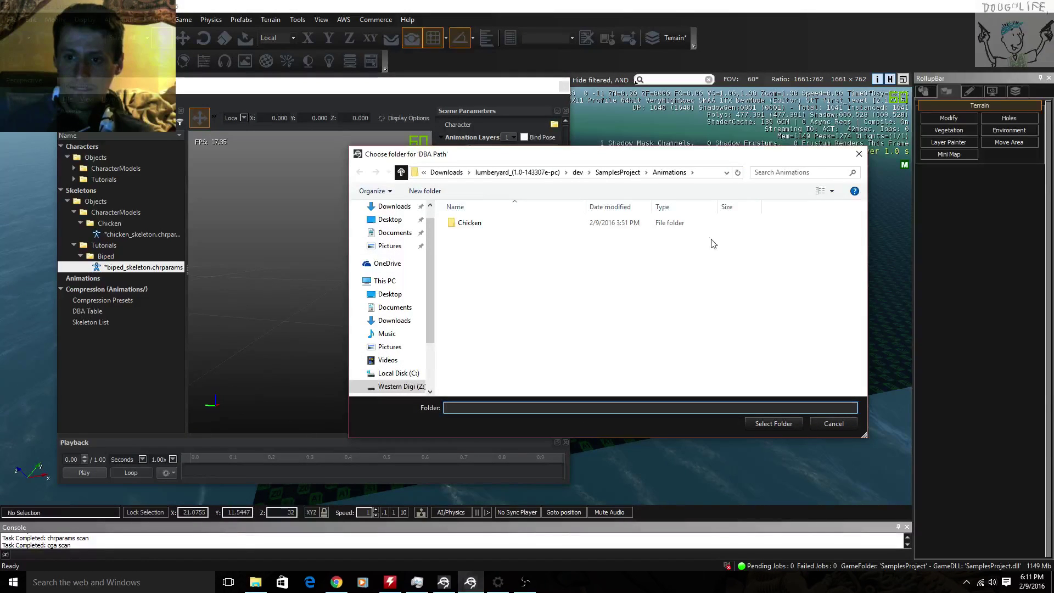
left_click(858, 155)
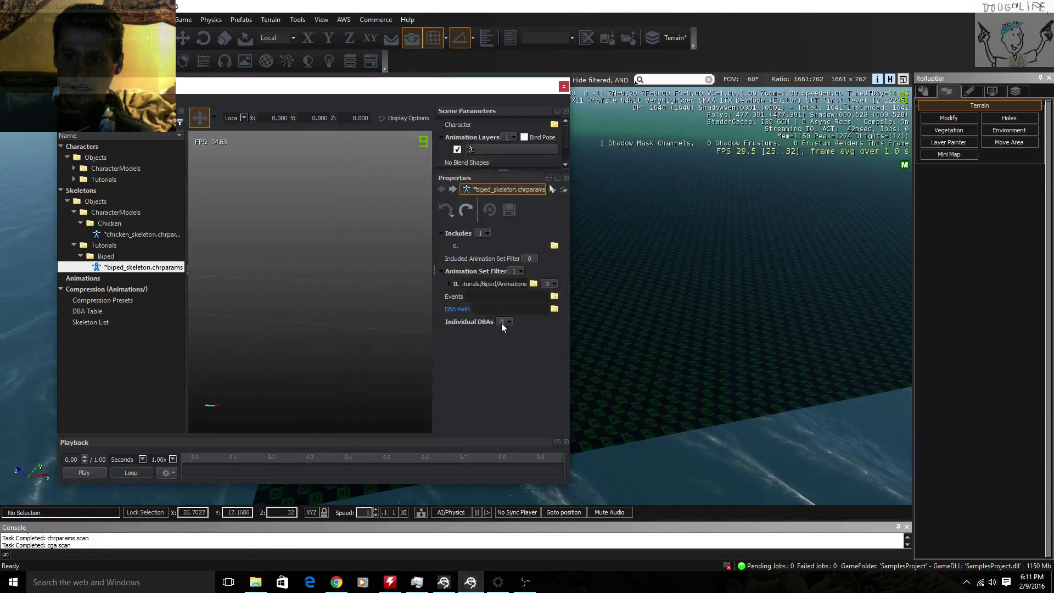
left_click(505, 321)
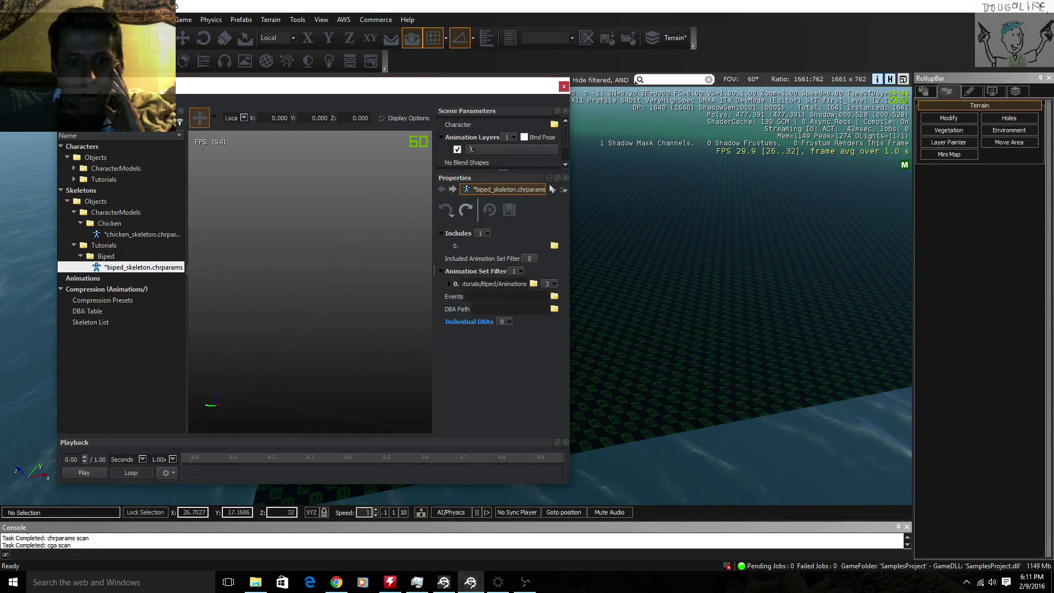
- Close Geppetto and answer the unsaved-changes prompt for the chicken and biped chrparams files
left_click(179, 121)
left_click_drag(561, 86, 562, 113)
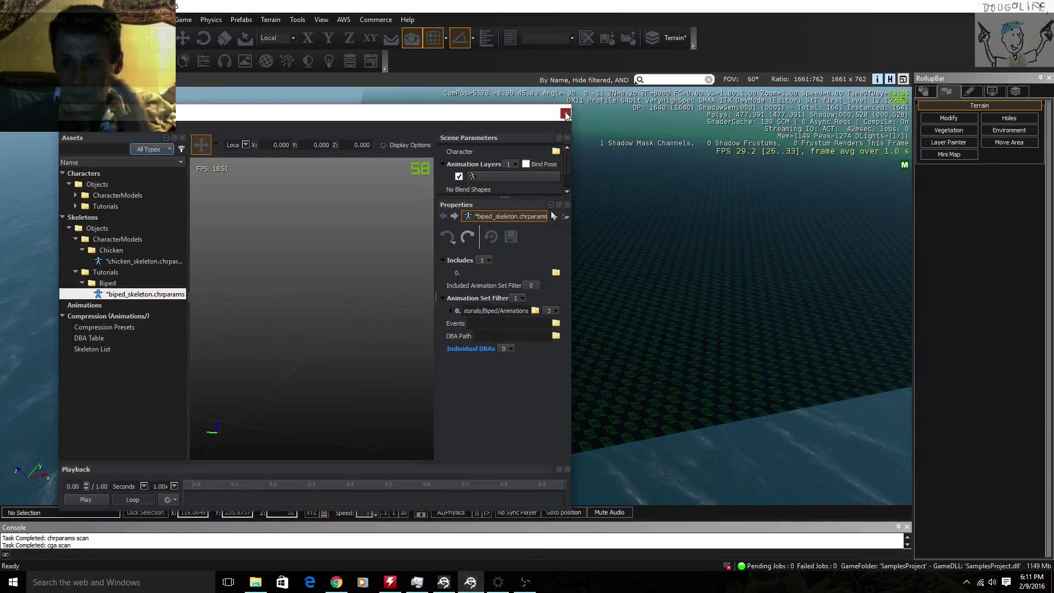
left_click(565, 114)
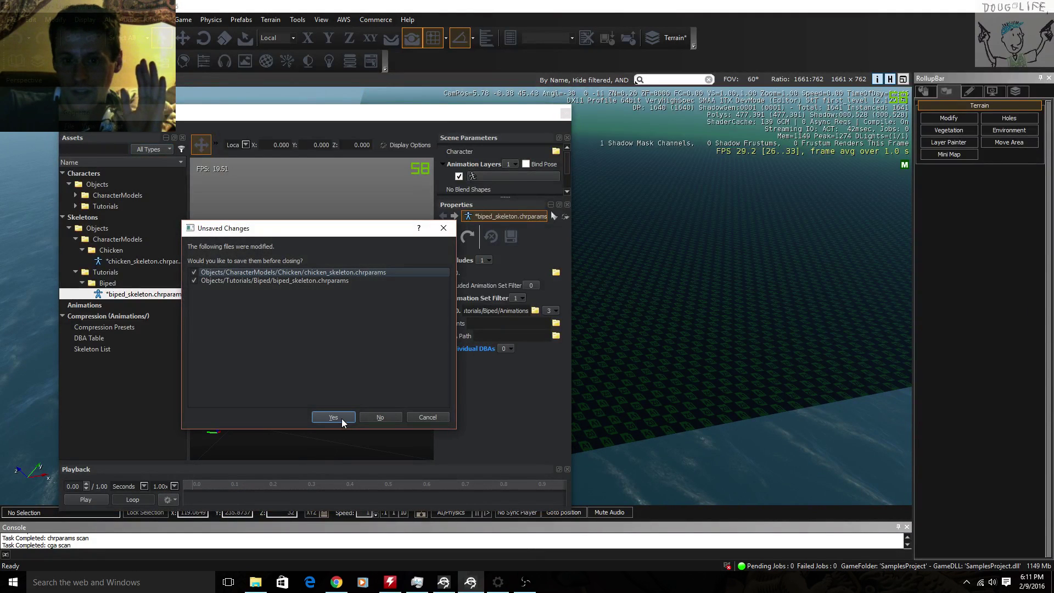
left_click(381, 415)
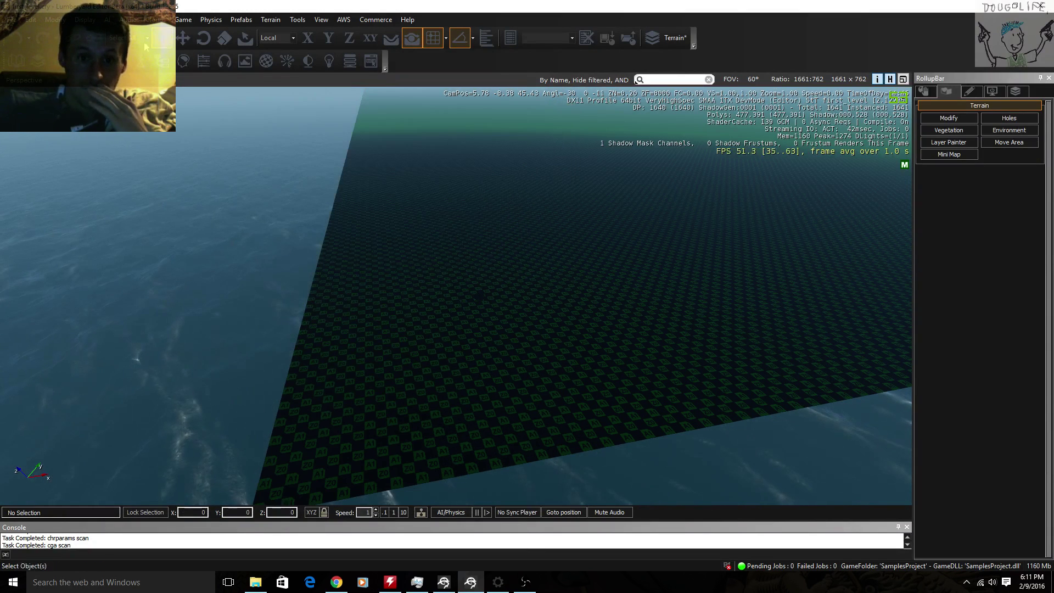
- Undo and redo, place an entity on the terrain, and toggle the X/Y axis locks
left_click(40, 37)
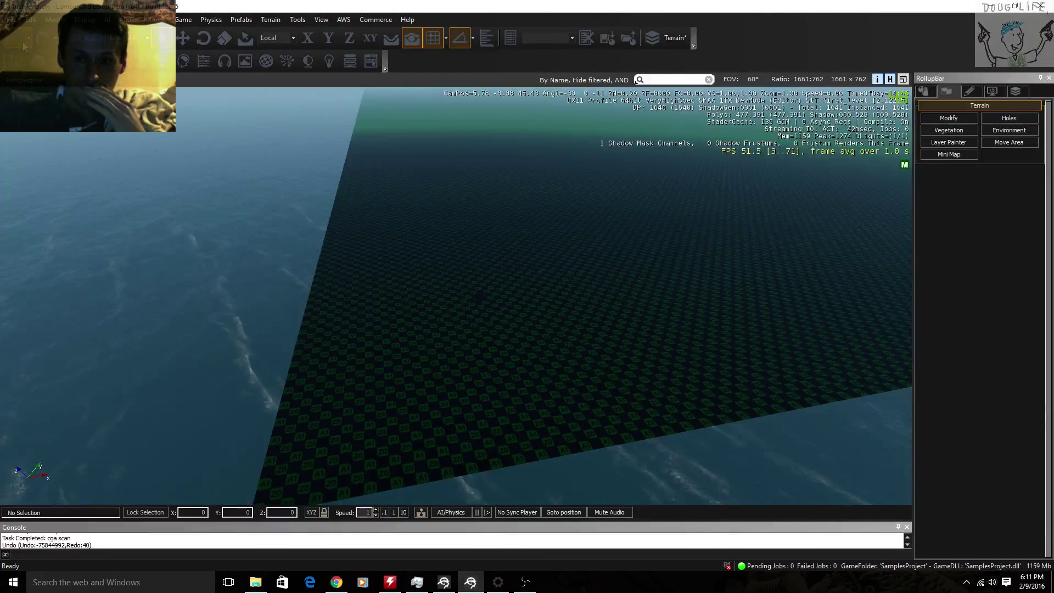
left_click(38, 31)
left_click(38, 31)
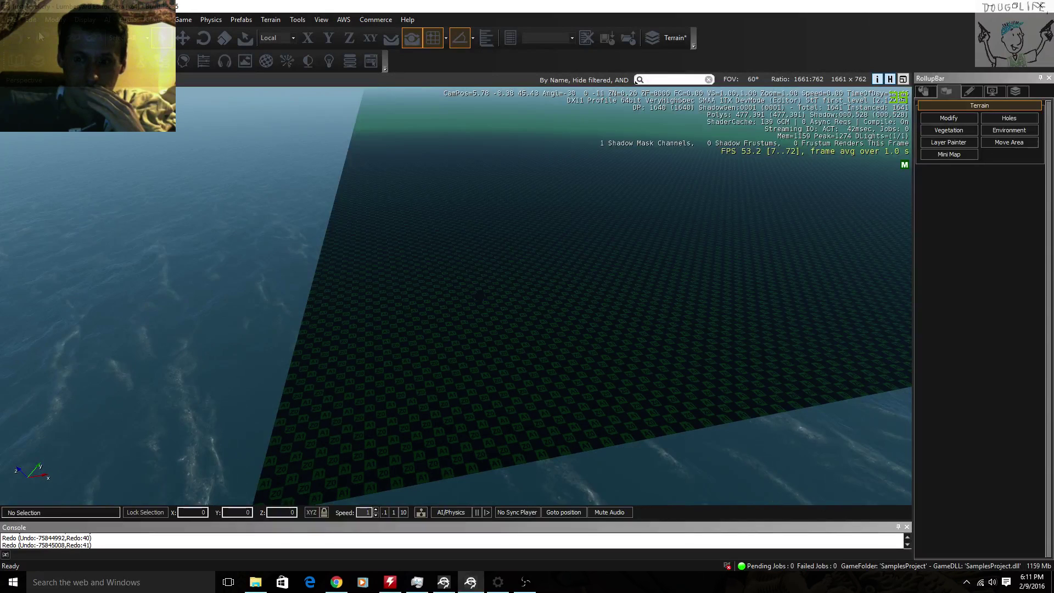
left_click(480, 296)
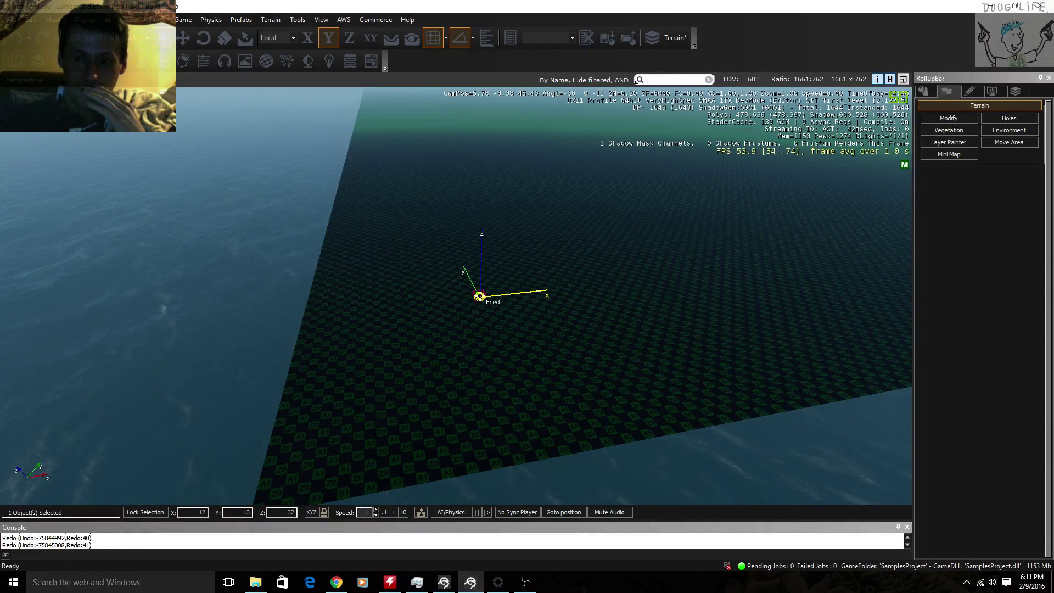
key("1")
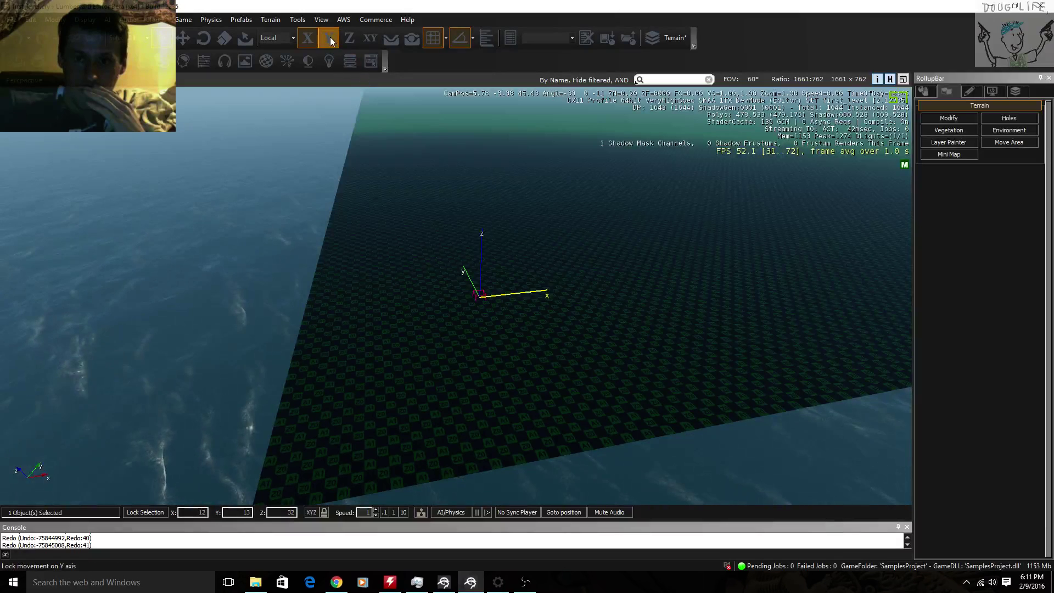
left_click(331, 41)
key("Delete")
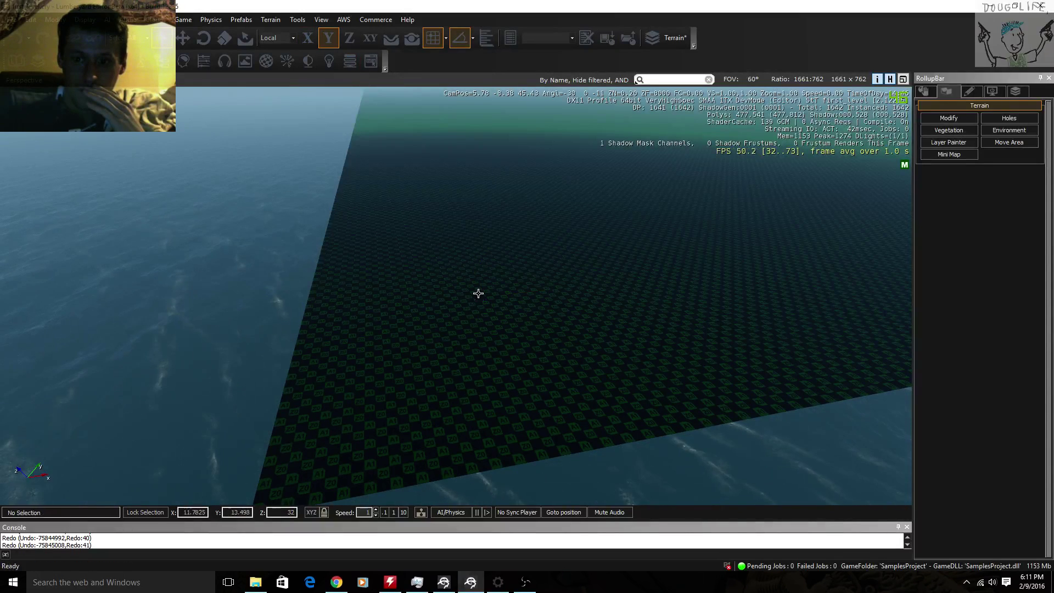
- Place Fred mid-view on the terrain, lock the X axis, zoom in, and select Fred
left_click(478, 294)
key("1")
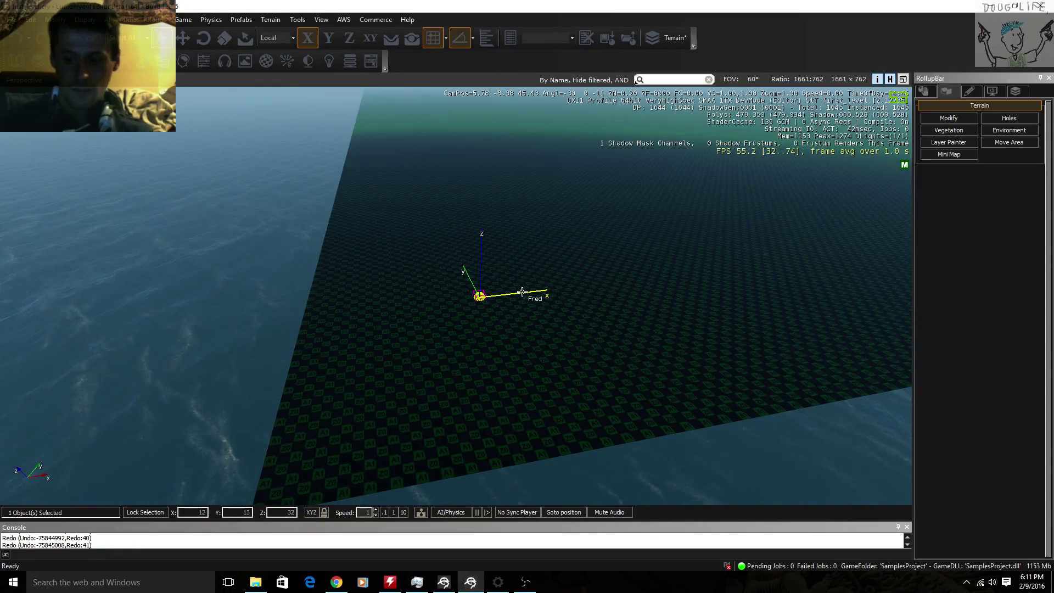
scroll(518, 293, "up", 3)
left_click(515, 299)
left_click(497, 295)
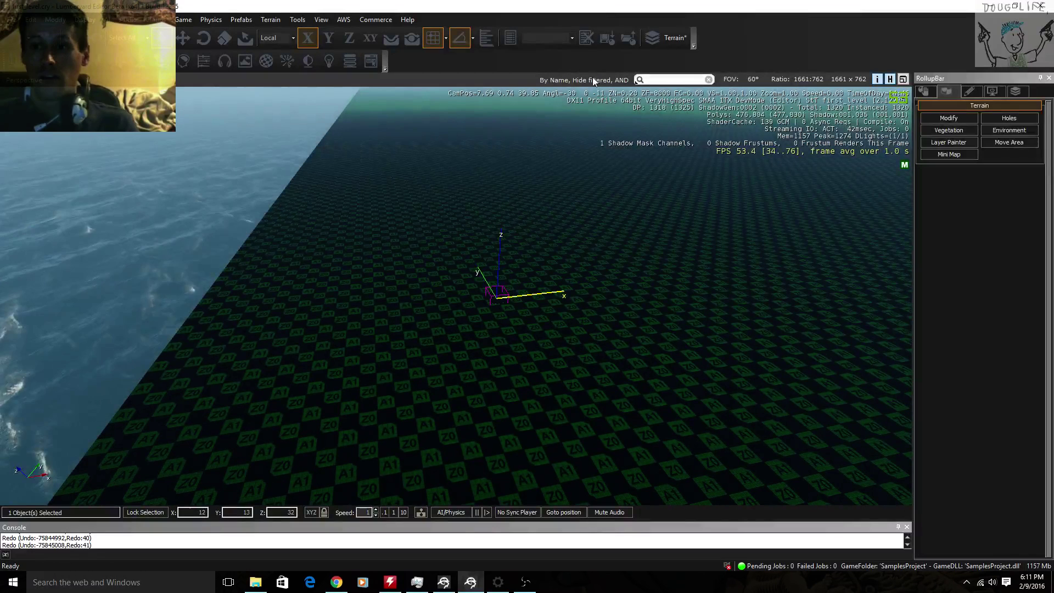
- In the Vegetation tool, browse the empty prefabs folder for geometry, then cancel the file browser
left_click(947, 128)
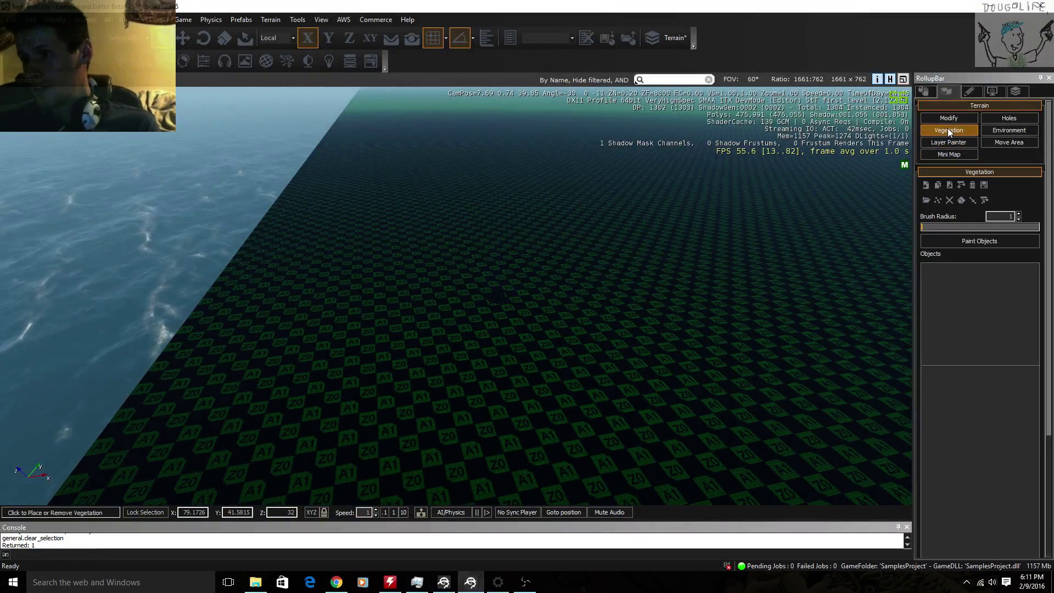
left_click(926, 187)
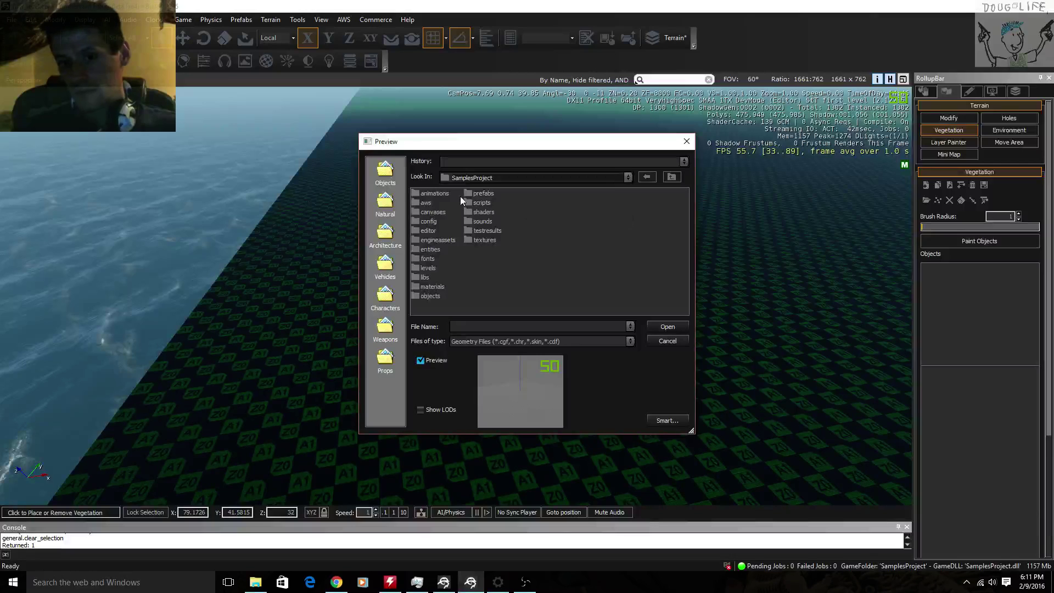
double_click(465, 192)
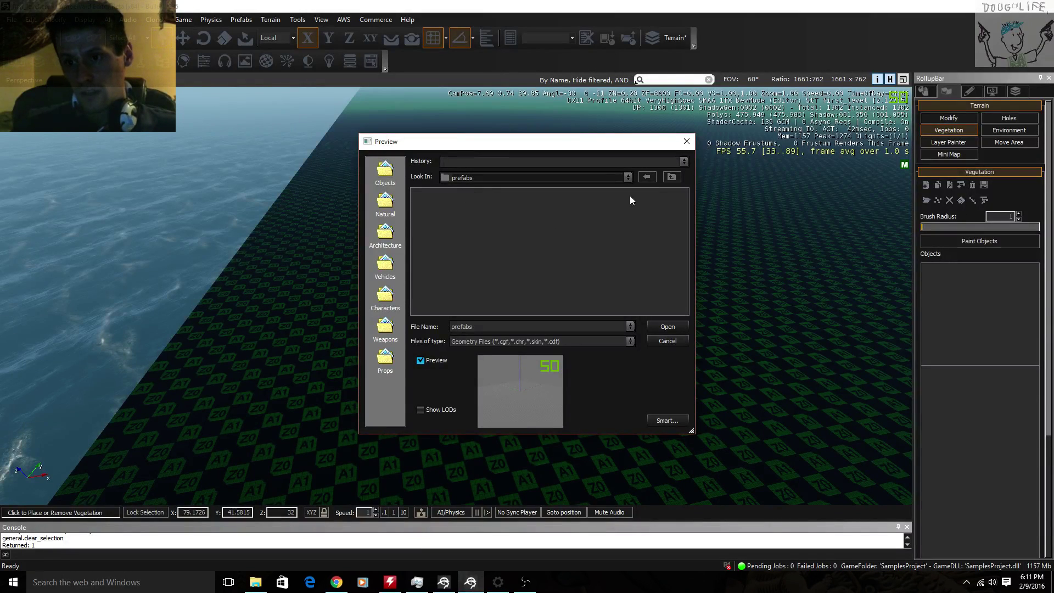
left_click(653, 176)
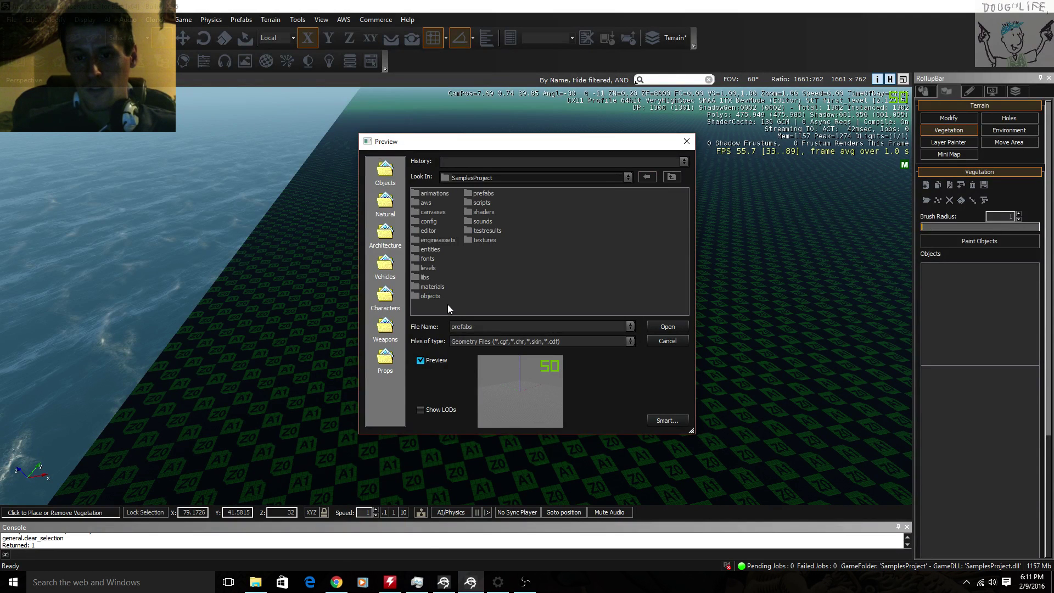
left_click(686, 142)
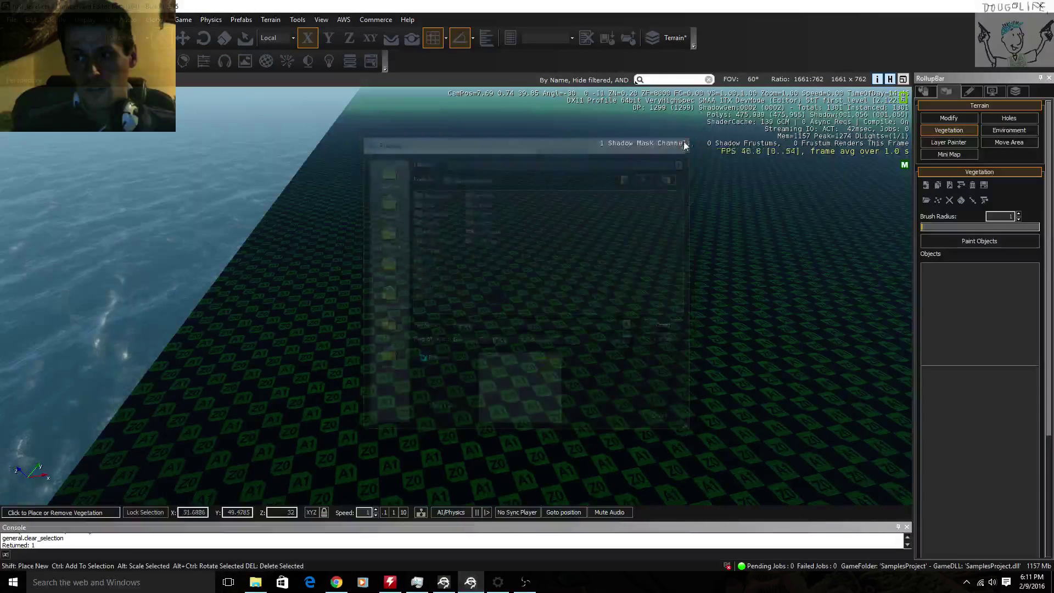
- Switch to Chrome and search YouTube for 'Creating a game in lumberyard'
left_click(337, 581)
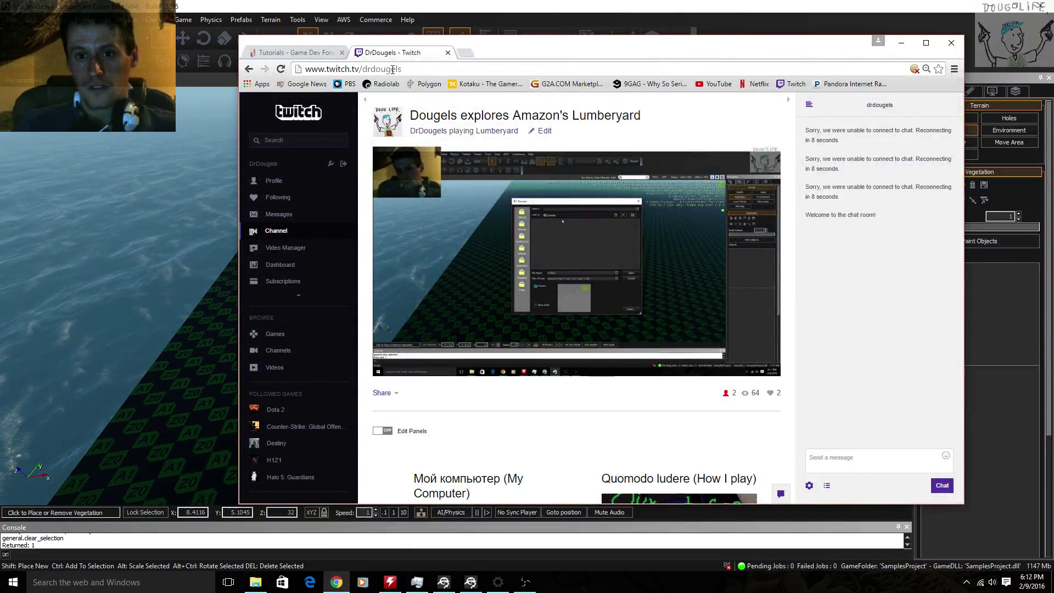
left_click(465, 55)
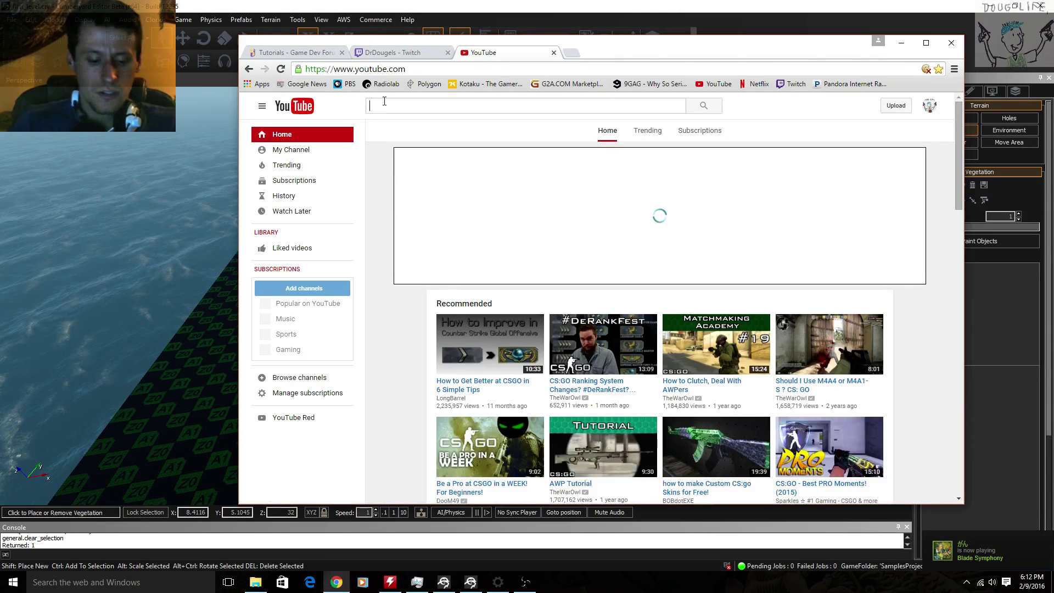
left_click(385, 101)
type("Creating a ")
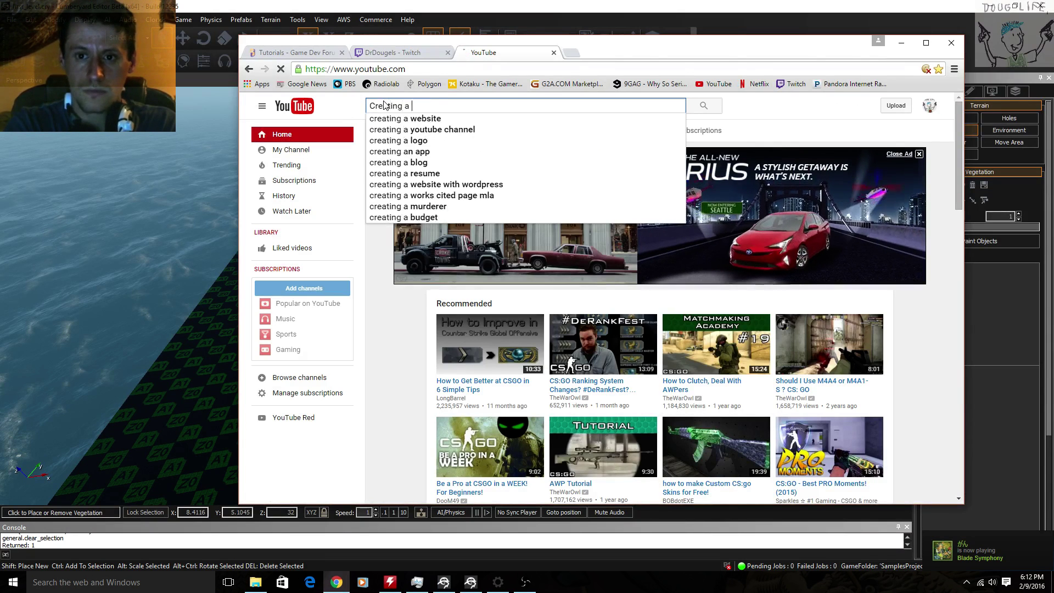
type("game in ")
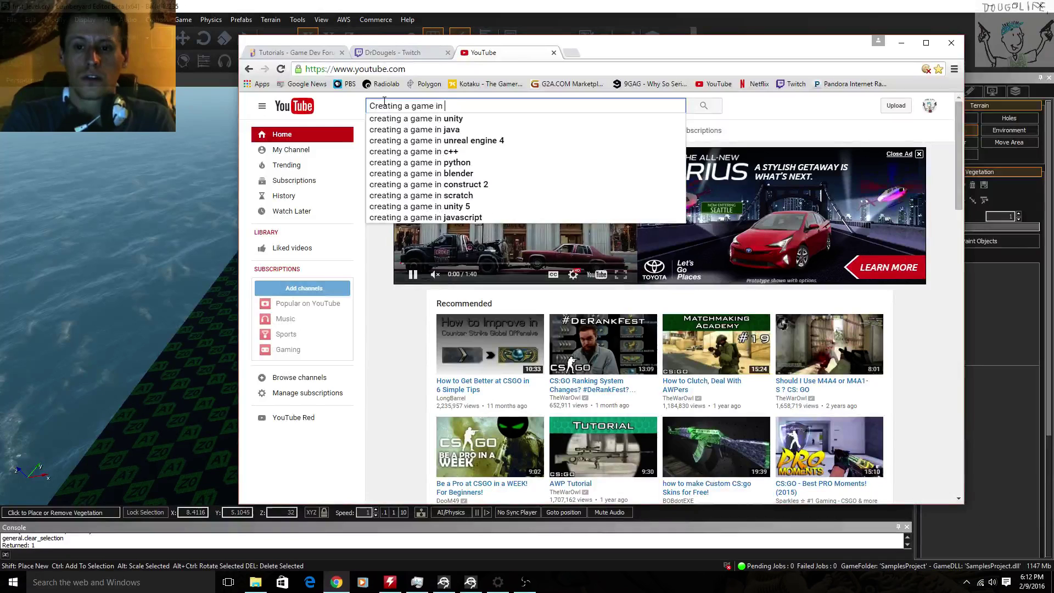
type("lumberyard")
key("Return")
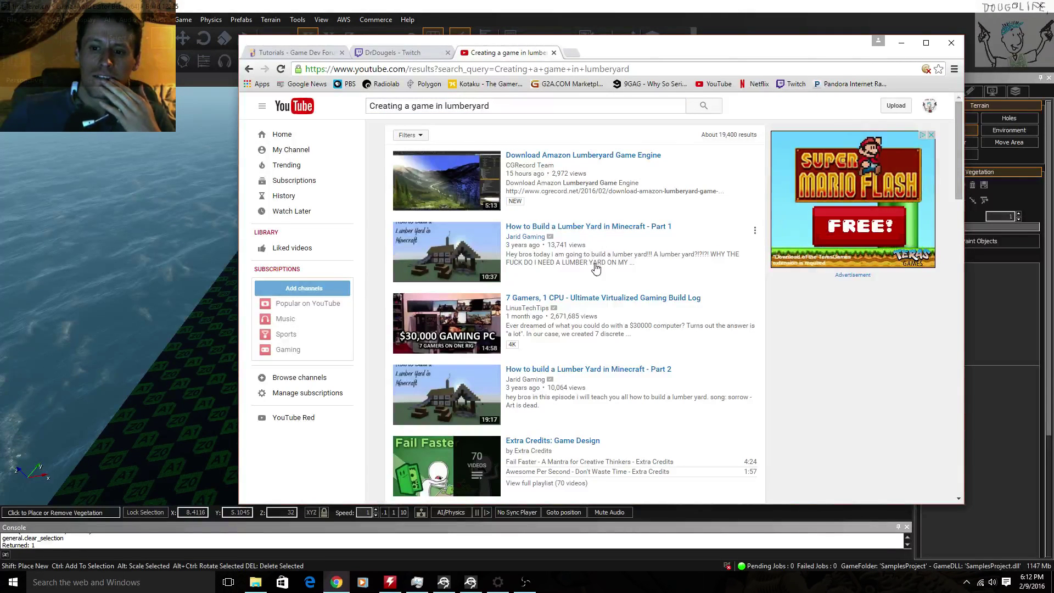
scroll(596, 274, "down", 1)
scroll(597, 280, "down", 3)
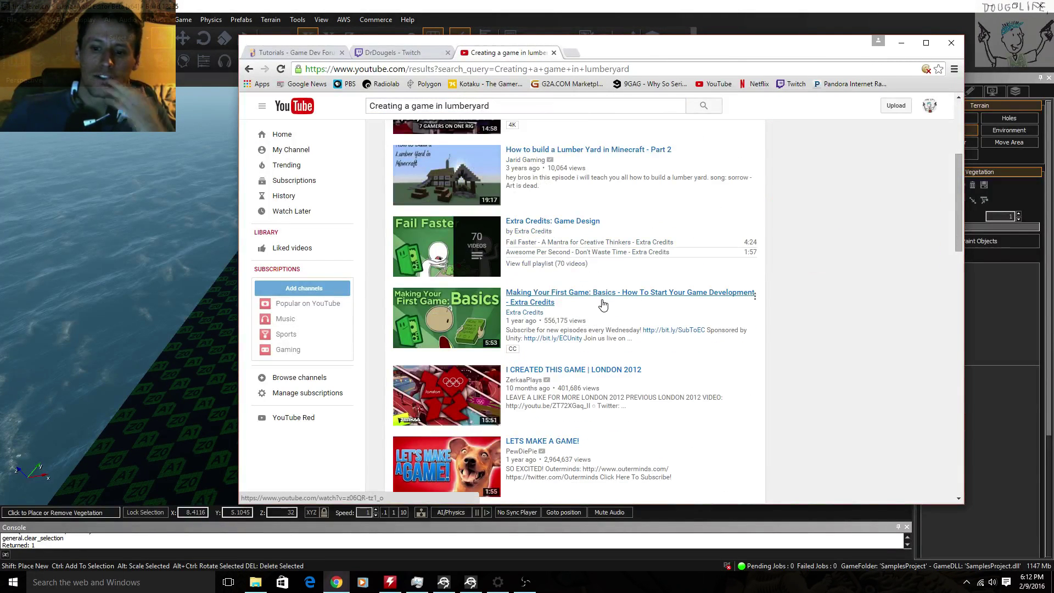
scroll(603, 305, "up", 4)
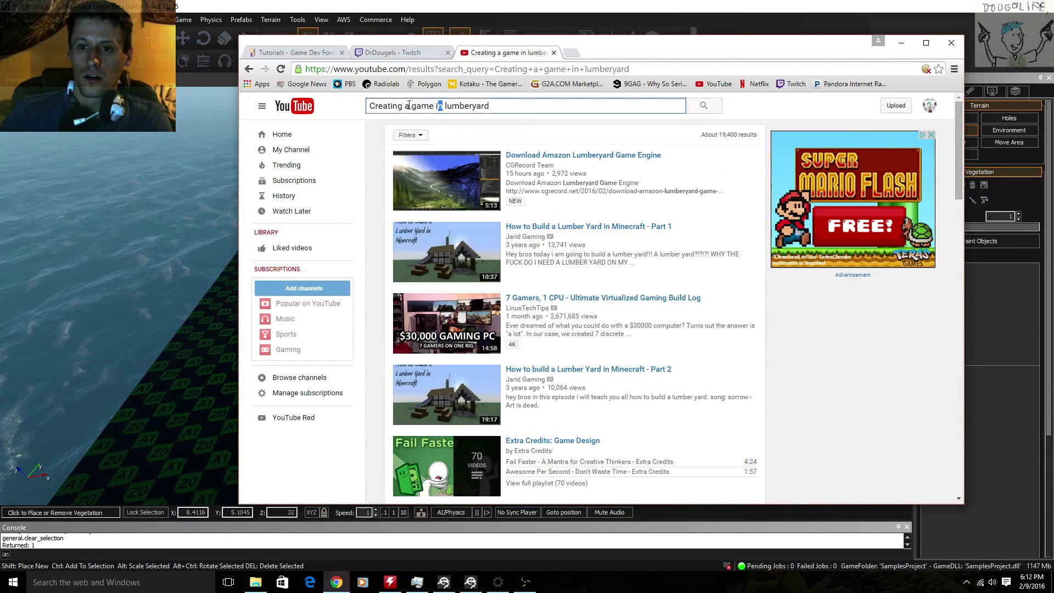
- Shorten the YouTube search to 'lumberyard' and browse the results
left_click_drag(408, 105, 368, 105)
key("BackSpace")
key("Return")
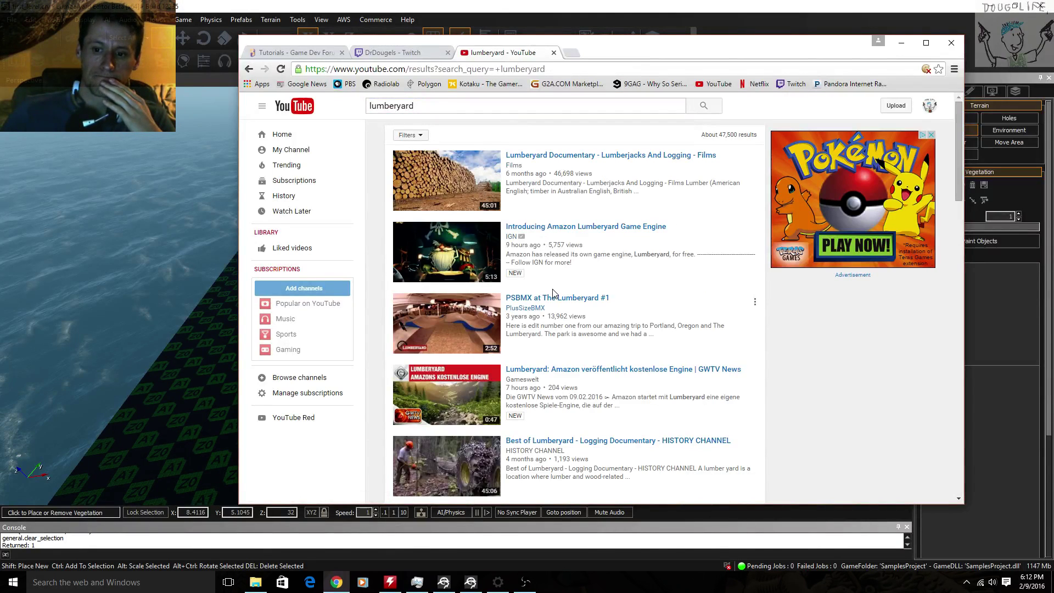
scroll(554, 293, "down", 5)
scroll(554, 293, "down", 4)
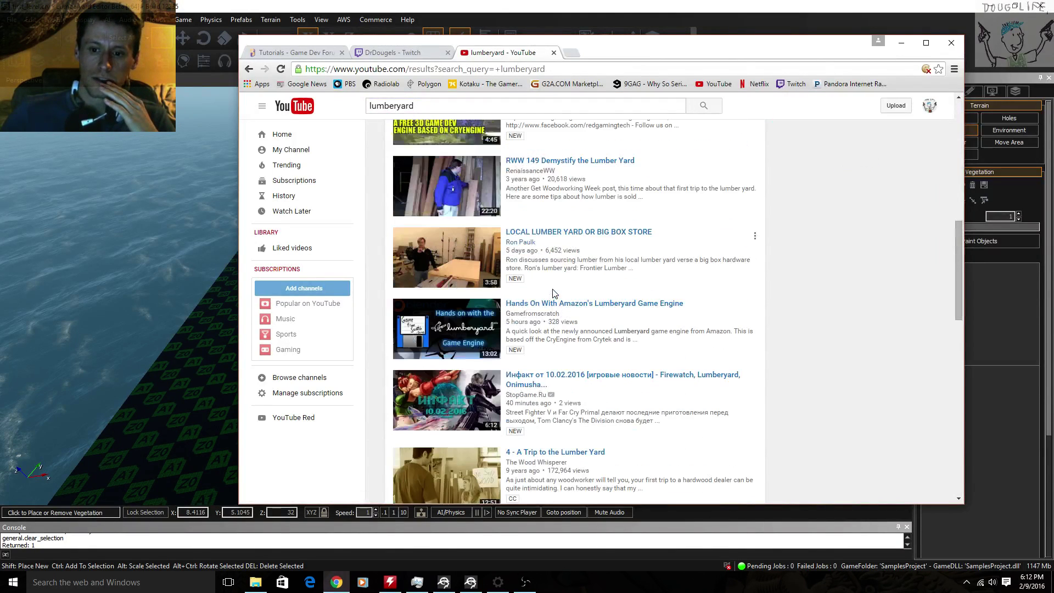
scroll(553, 293, "down", 7)
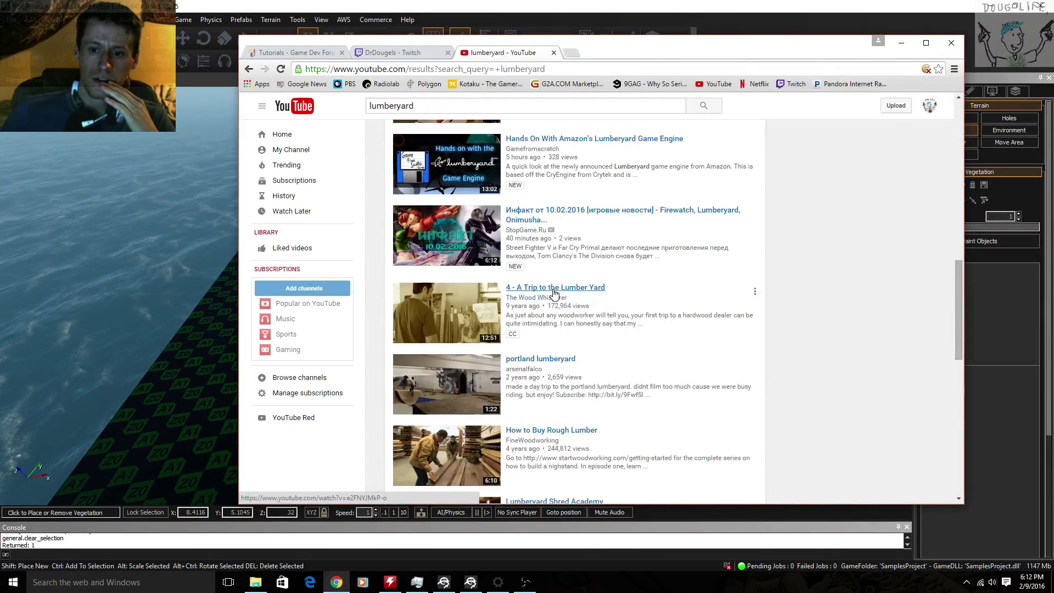
scroll(553, 294, "up", 10)
scroll(553, 293, "up", 7)
- Search for 'lumberyard dev' and scroll through the results
left_click(442, 105)
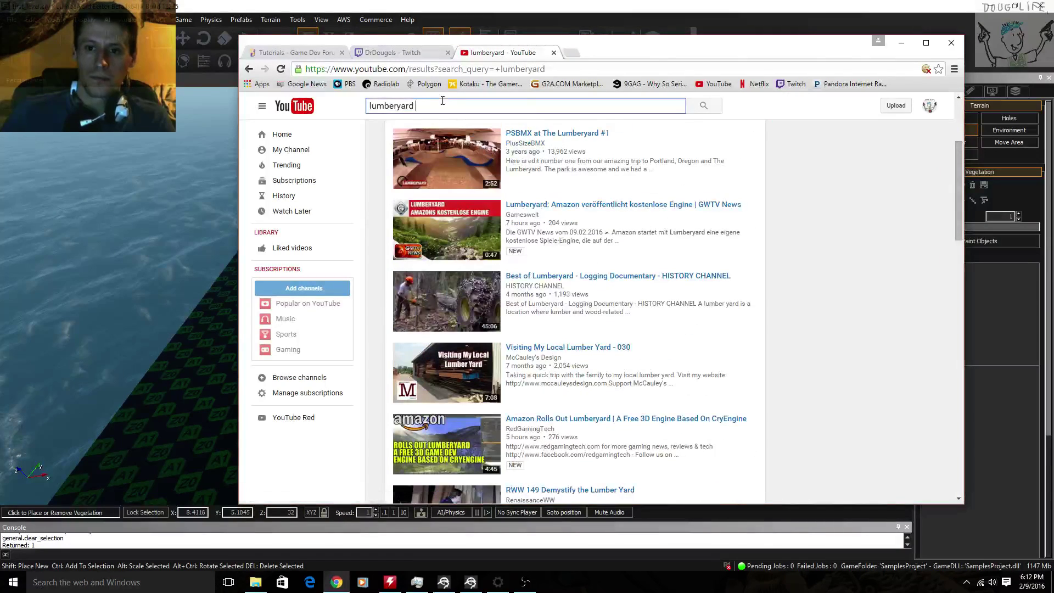
type("dev")
key("Return")
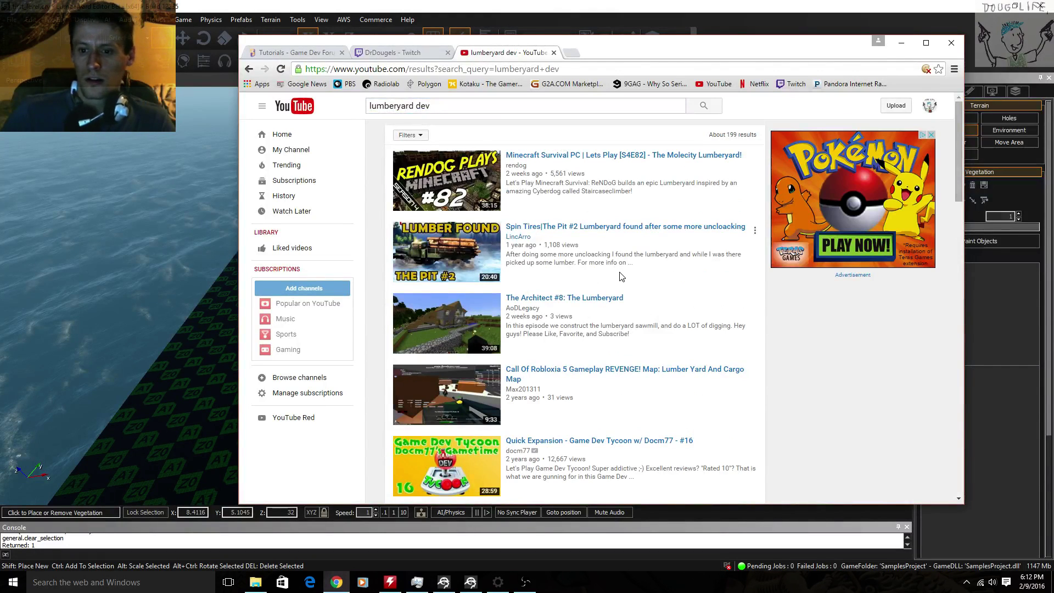
scroll(621, 275, "down", 3)
scroll(621, 277, "down", 4)
scroll(621, 276, "down", 3)
scroll(619, 283, "down", 3)
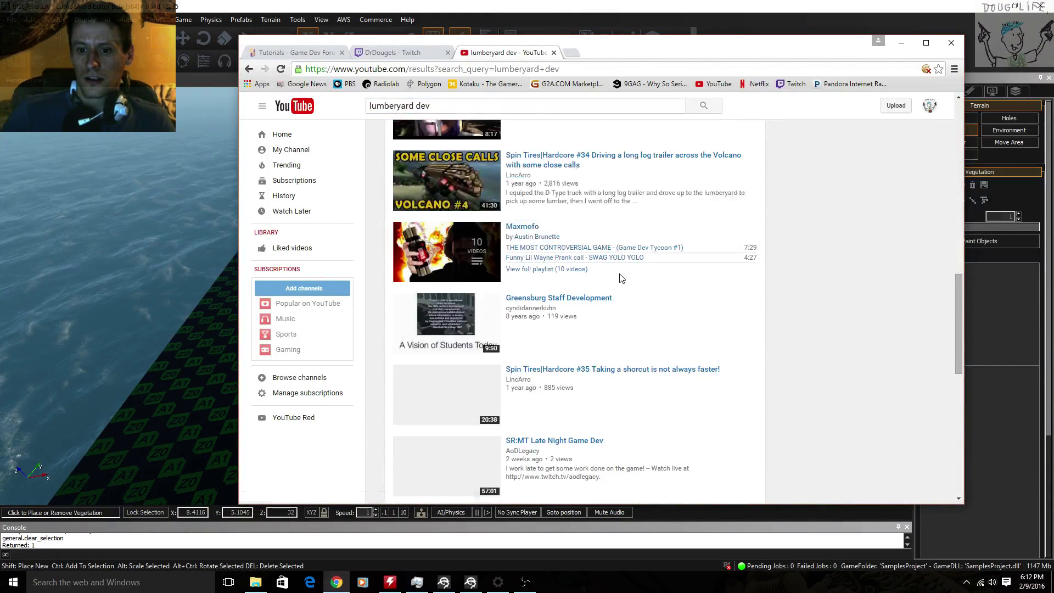
scroll(615, 290, "down", 3)
scroll(612, 308, "down", 3)
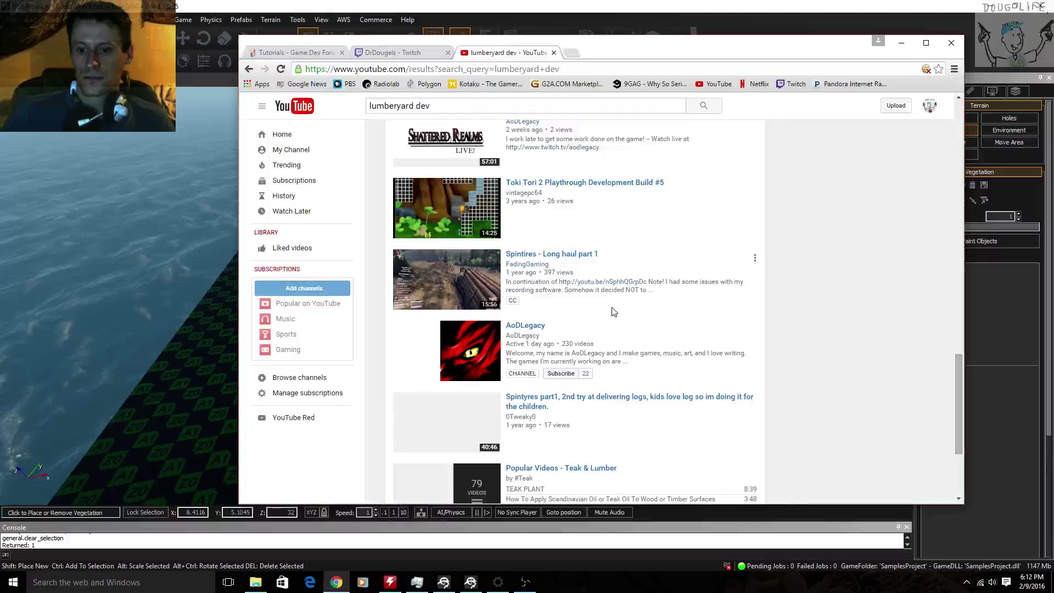
scroll(612, 313, "down", 3)
scroll(614, 307, "up", 8)
scroll(603, 330, "up", 8)
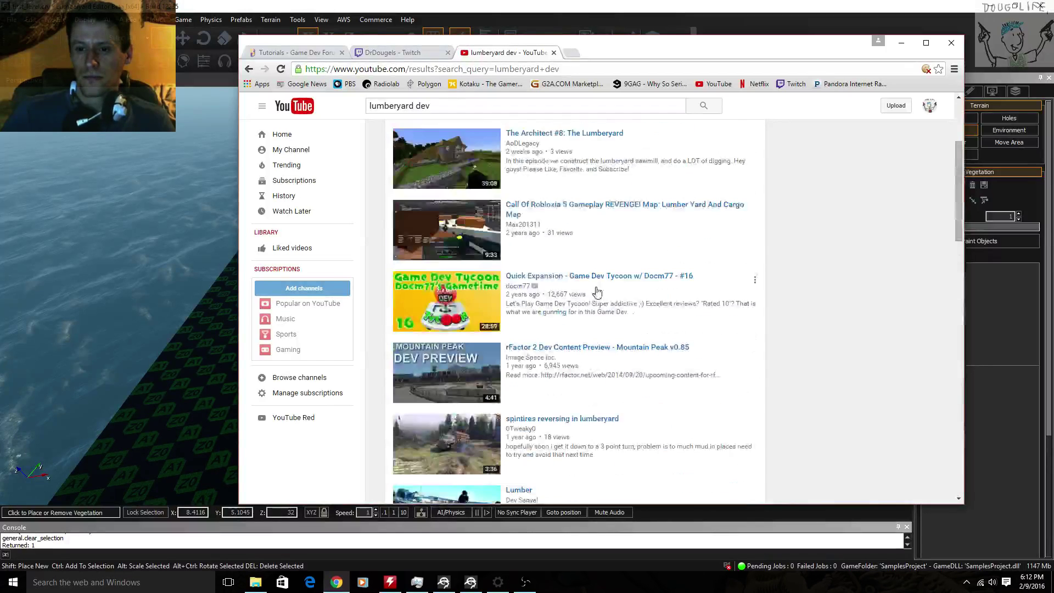
scroll(549, 241, "up", 8)
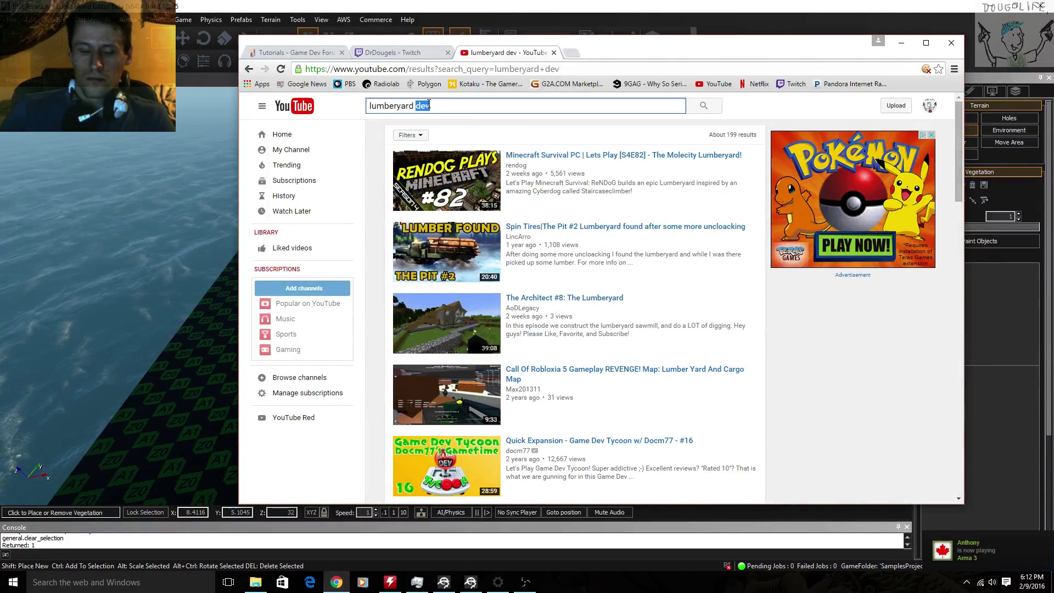
- Search 'lumberyard editor', then 'lumberyard Amazon', and scroll the results
type("editor")
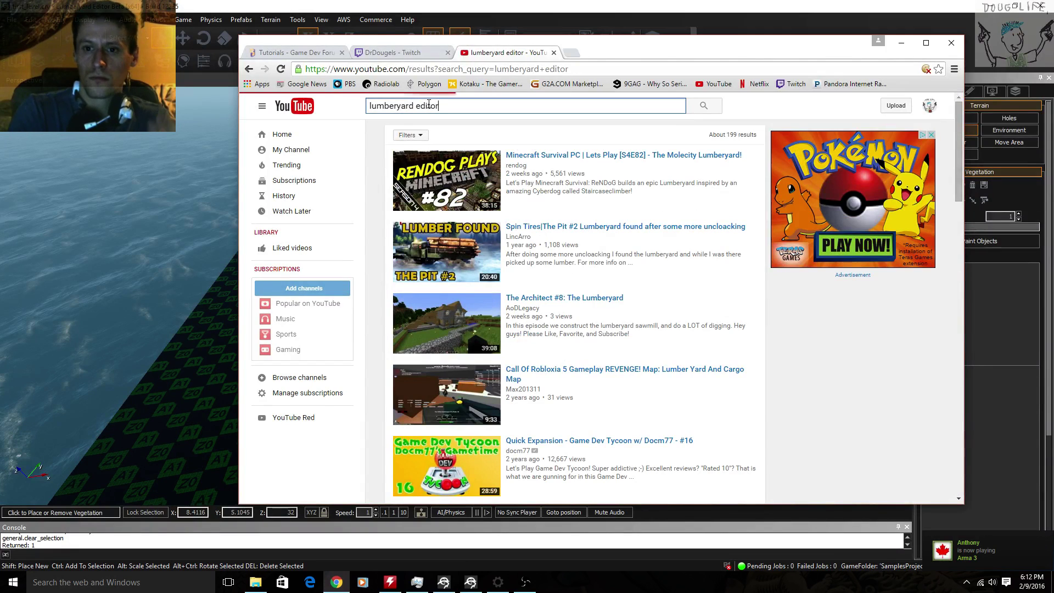
key("Return")
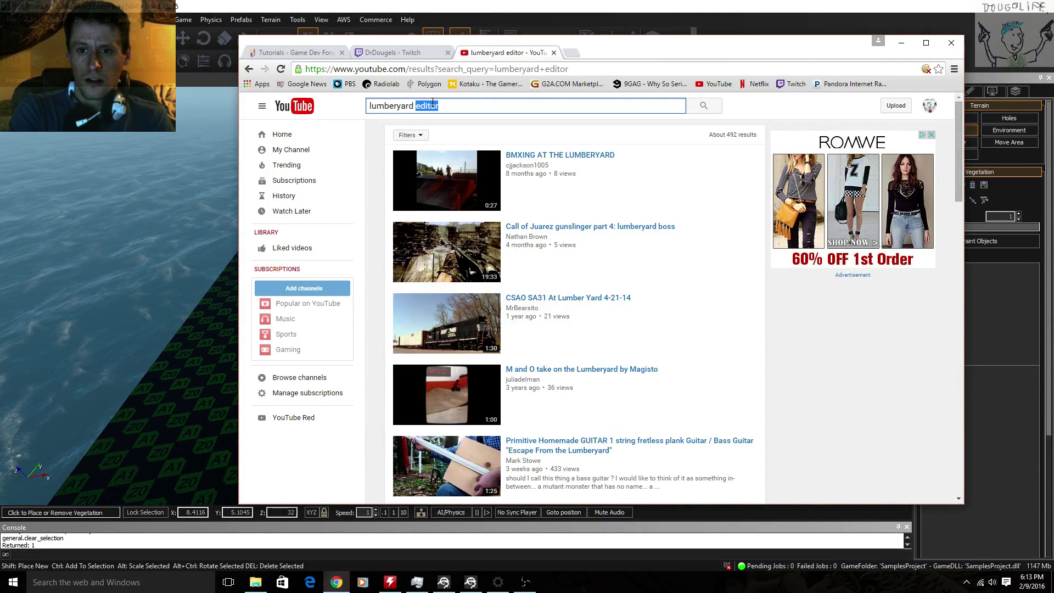
type("Amazon")
key("Return")
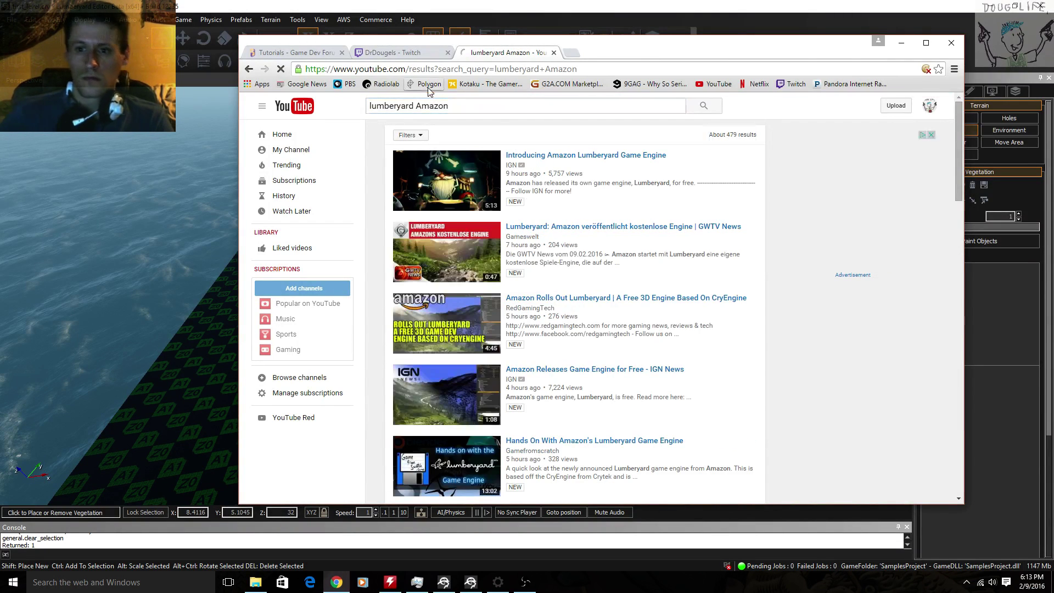
scroll(598, 328, "down", 3)
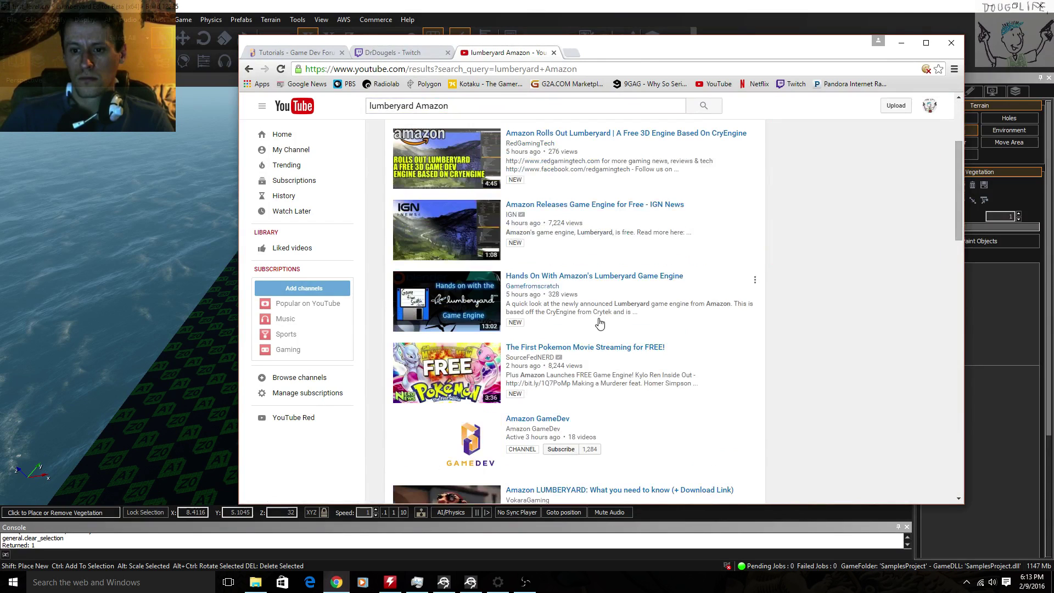
scroll(597, 327, "down", 3)
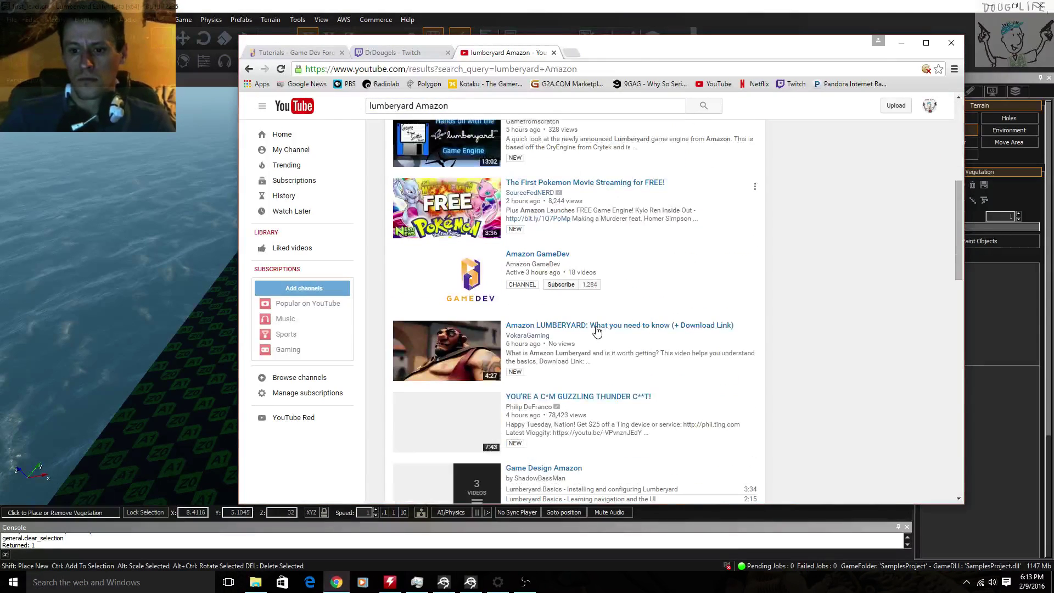
- Open the Amazon GameDev channel, pause its trailer, and show its Lumberyard tutorial playlists
left_click(528, 266)
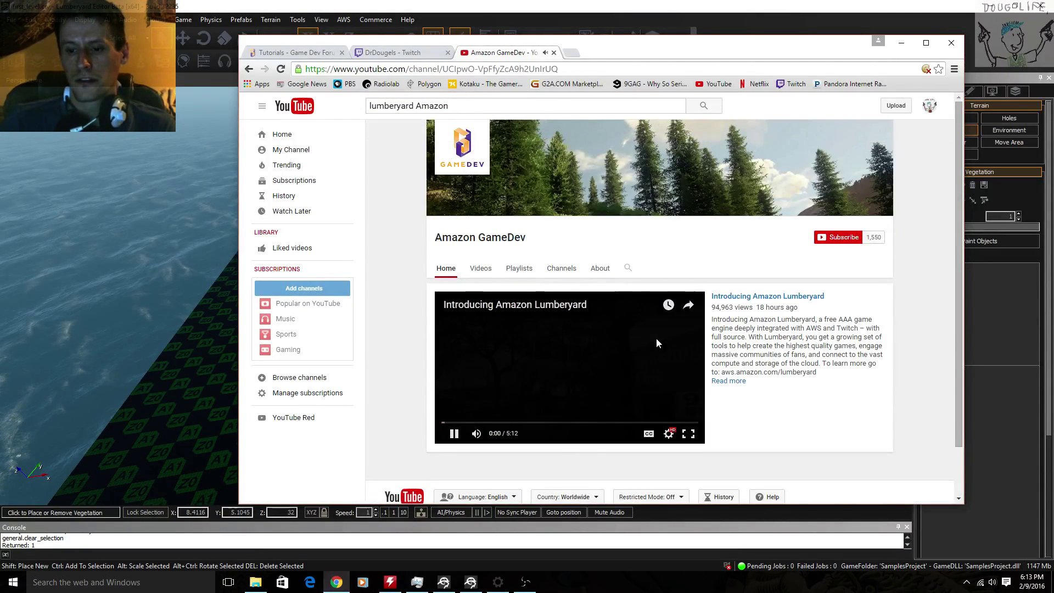
scroll(657, 338, "down", 1)
left_click(485, 259)
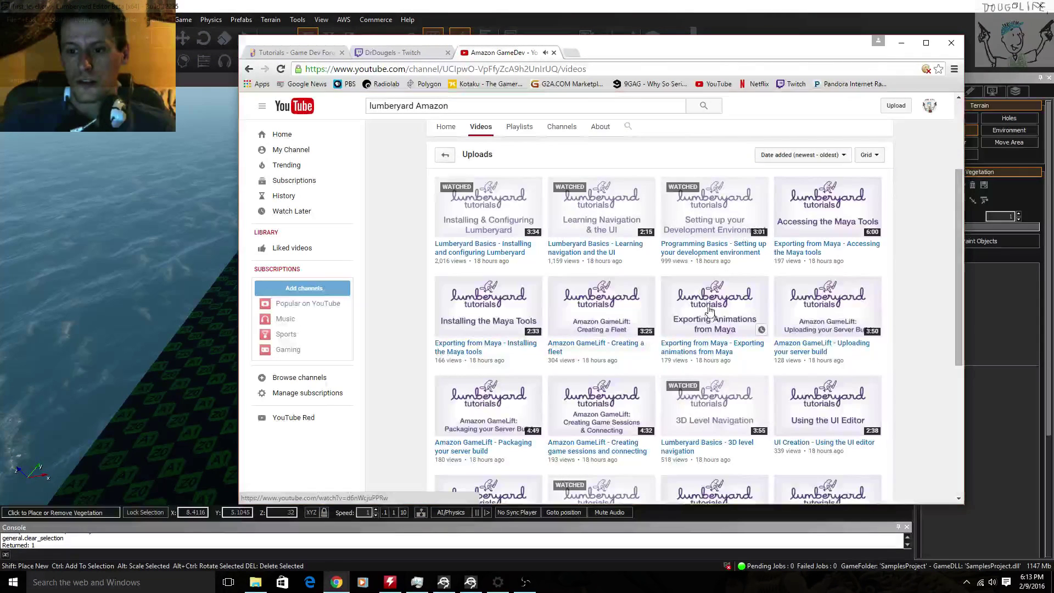
scroll(690, 330, "down", 7)
scroll(658, 357, "up", 4)
scroll(633, 376, "up", 2)
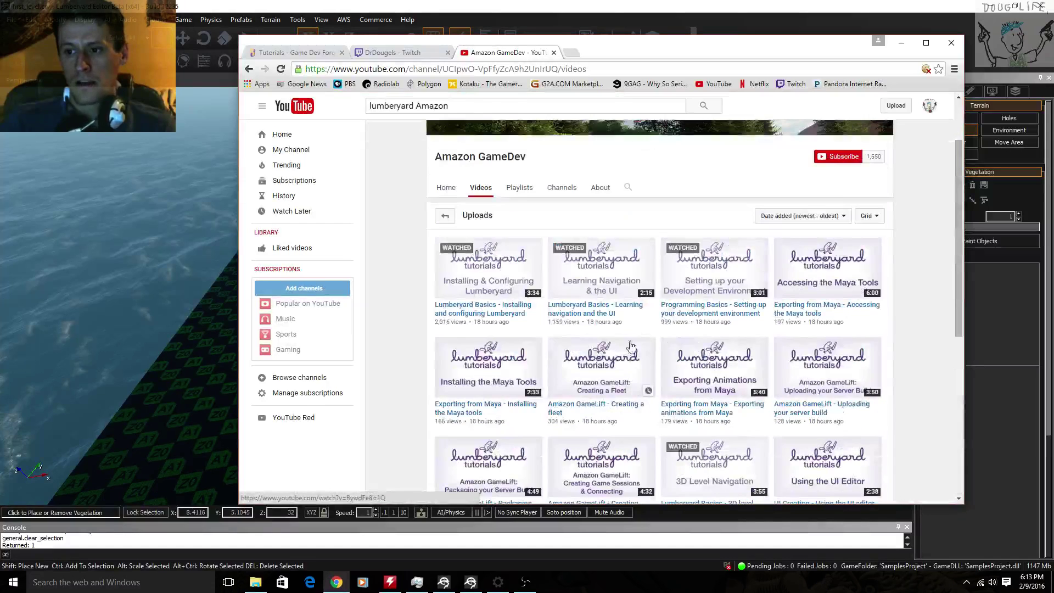
left_click(519, 187)
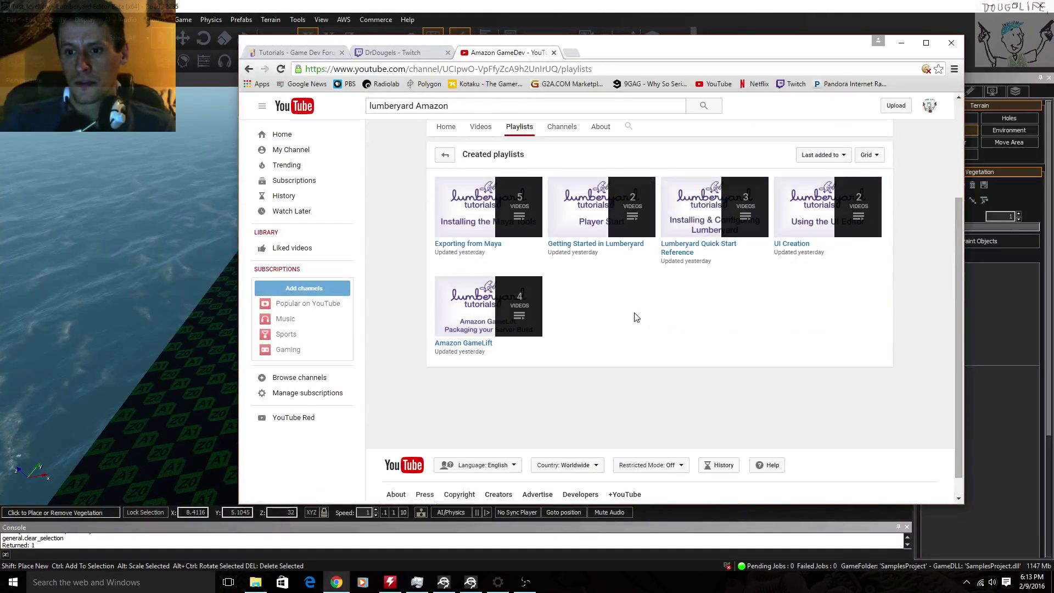